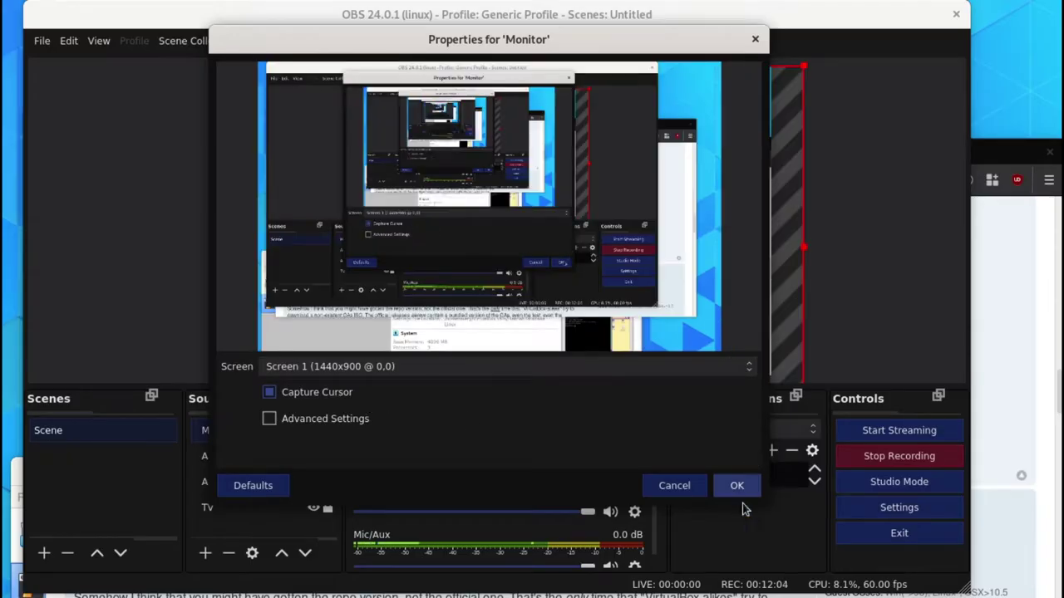
# Accept the screen-capture settings for the Monitor source and lock that source in the scene
pyautogui.click(748, 491)
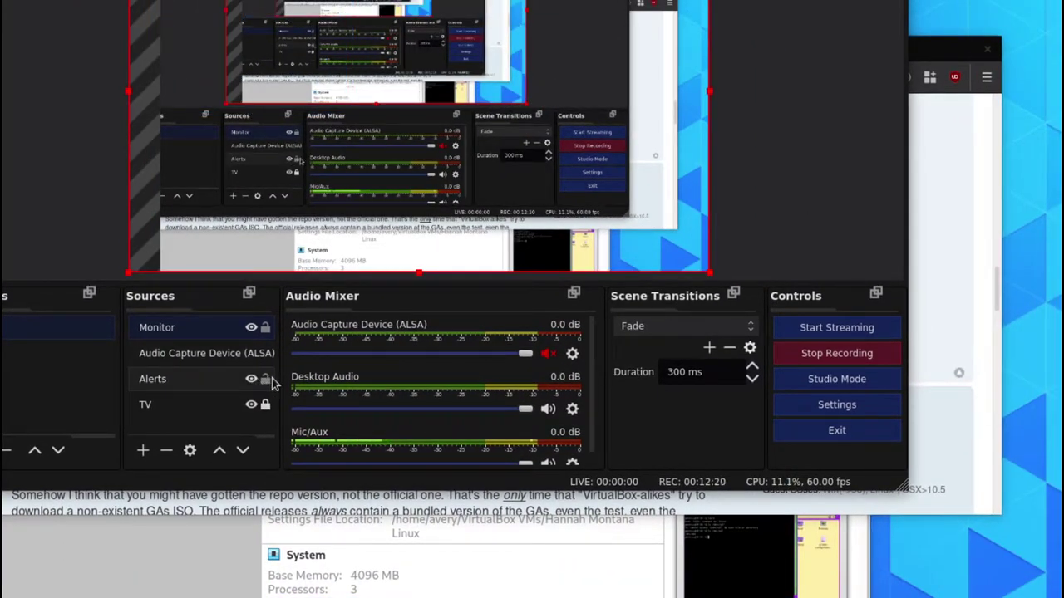
pyautogui.click(265, 328)
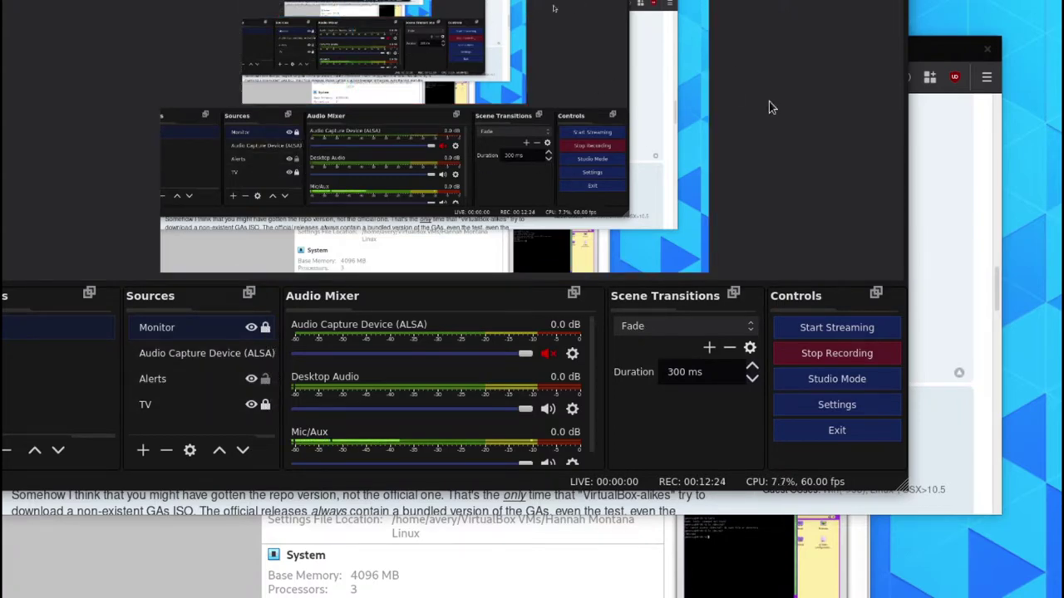
# Switch to the browser and read the VirtualBox forum thread on missing Guest Additions down to its last reply
pyautogui.click(953, 220)
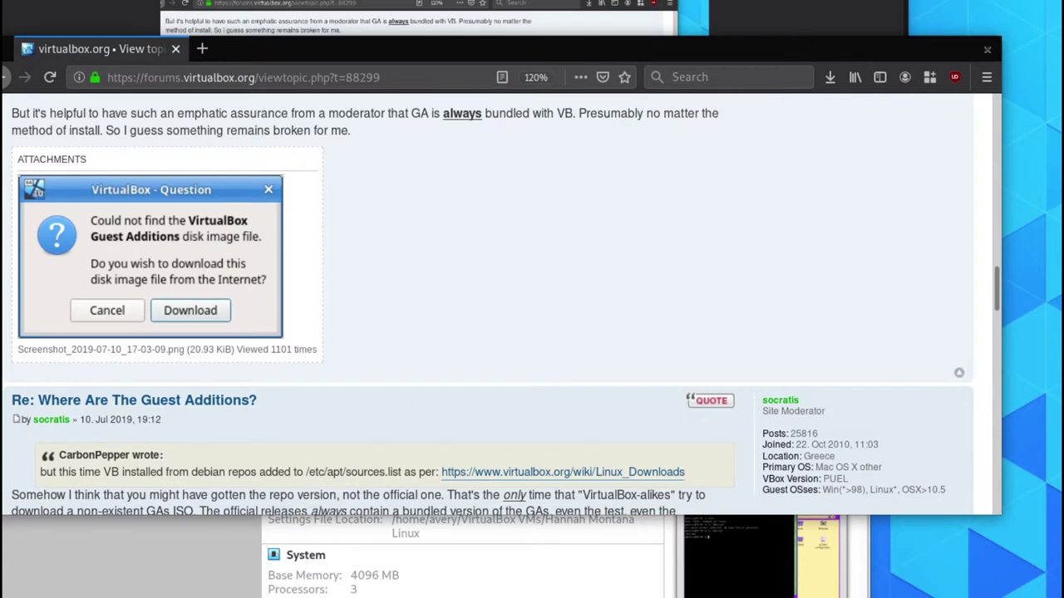
pyautogui.hotkey('alt', 'Tab')
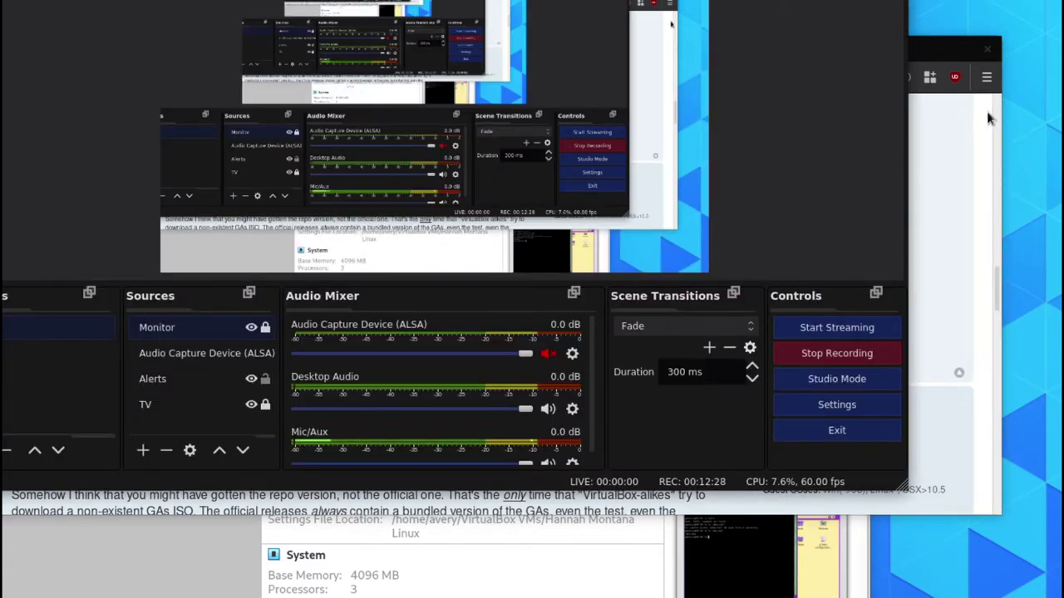
pyautogui.click(975, 170)
pyautogui.scroll(-15, 491, 238)
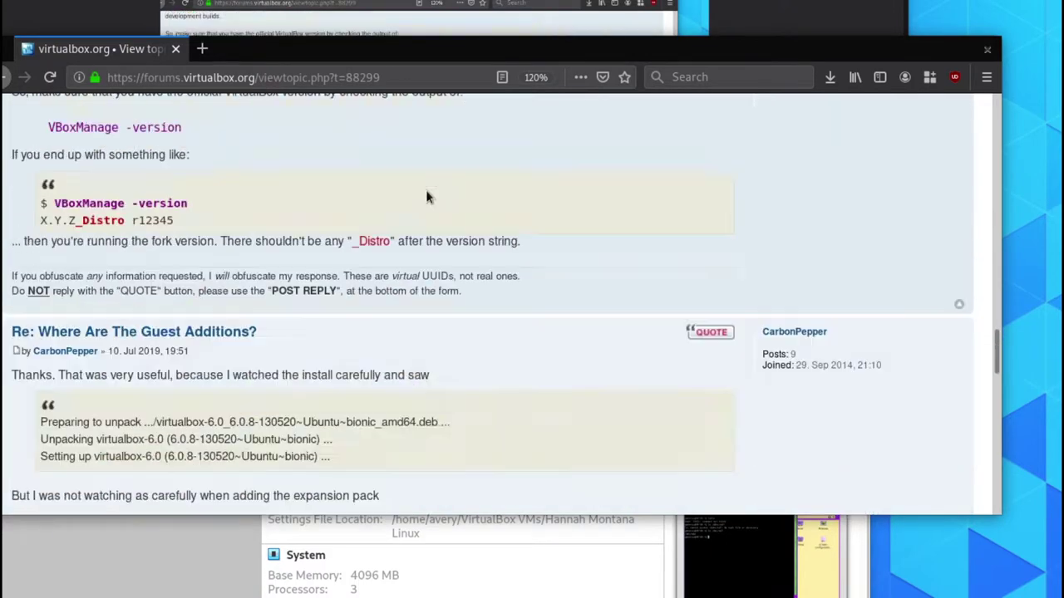
pyautogui.scroll(-5, 324, 280)
# Move the forum browser window aside and hide the OBS window to uncover the file manager
pyautogui.moveTo(386, 44); pyautogui.dragTo(714, 0)
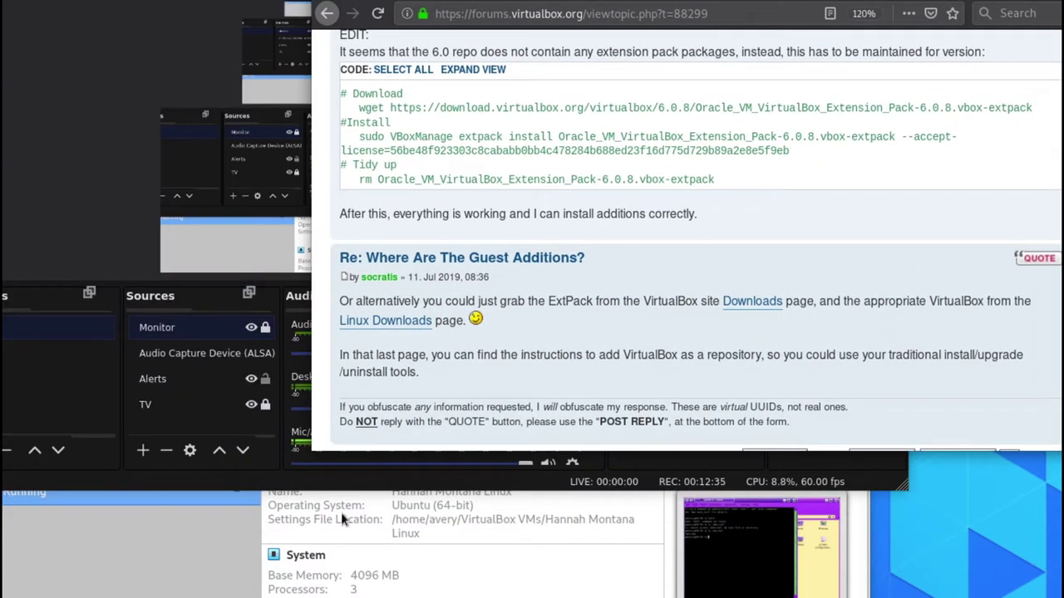
pyautogui.click(820, 531)
pyautogui.moveTo(391, 372); pyautogui.dragTo(1063, 582)
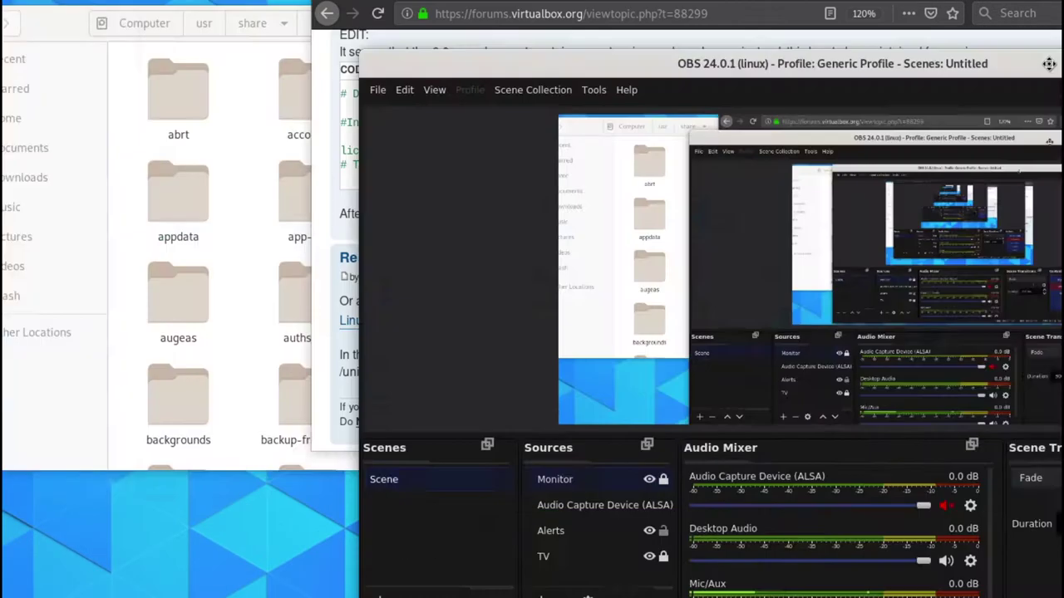
pyautogui.press('super+h')
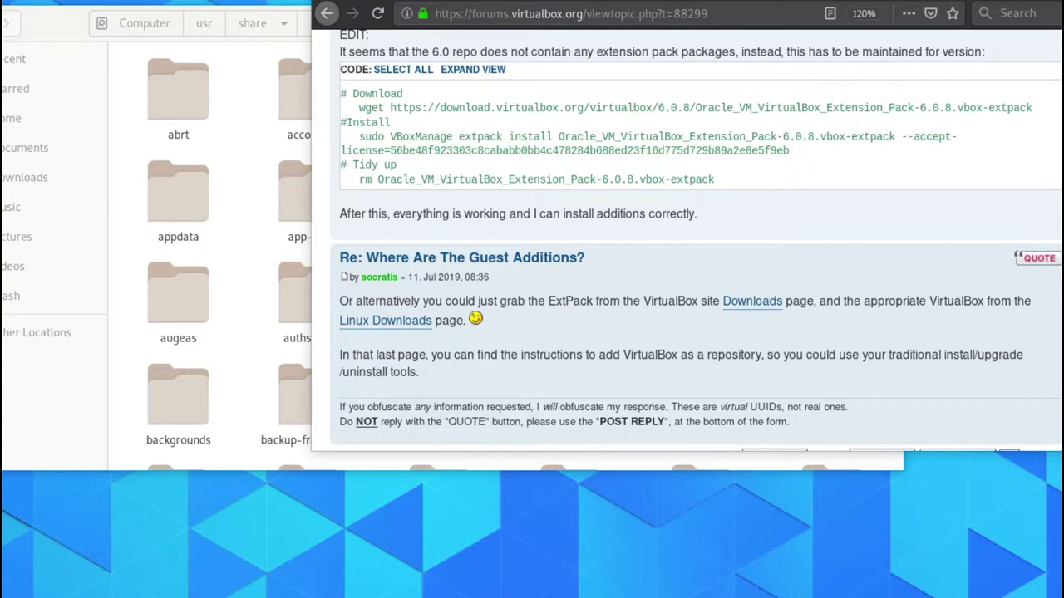
# Search the /usr/share folder for "vir" and open the virtualbox folder under distribution-gpg-keys
pyautogui.click(138, 97)
pyautogui.scroll(-8, 409, 206)
pyautogui.scroll(-10, 409, 206)
pyautogui.write('v')
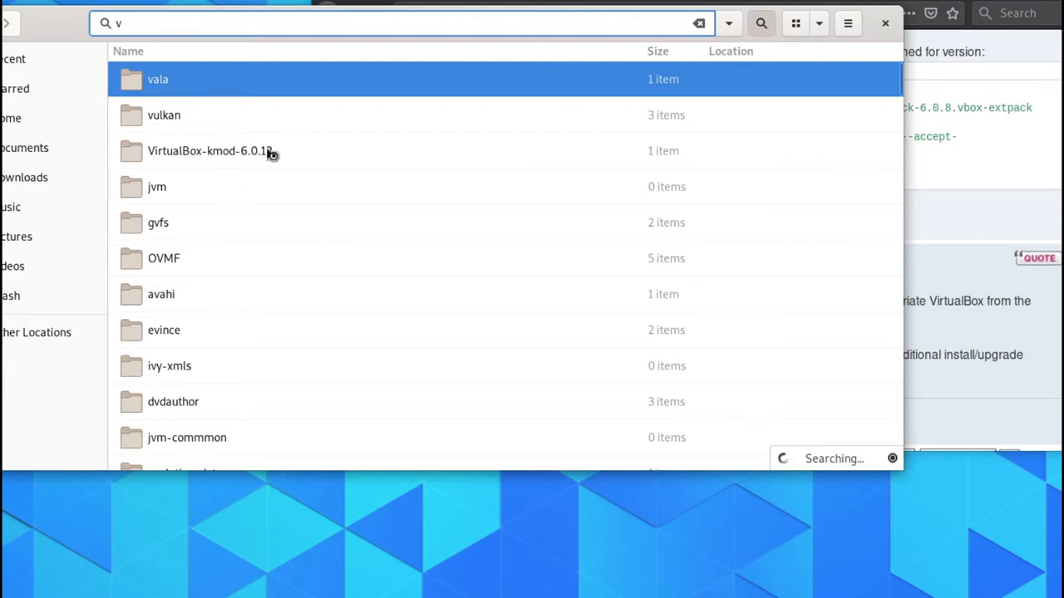
pyautogui.scroll(-12, 290, 173)
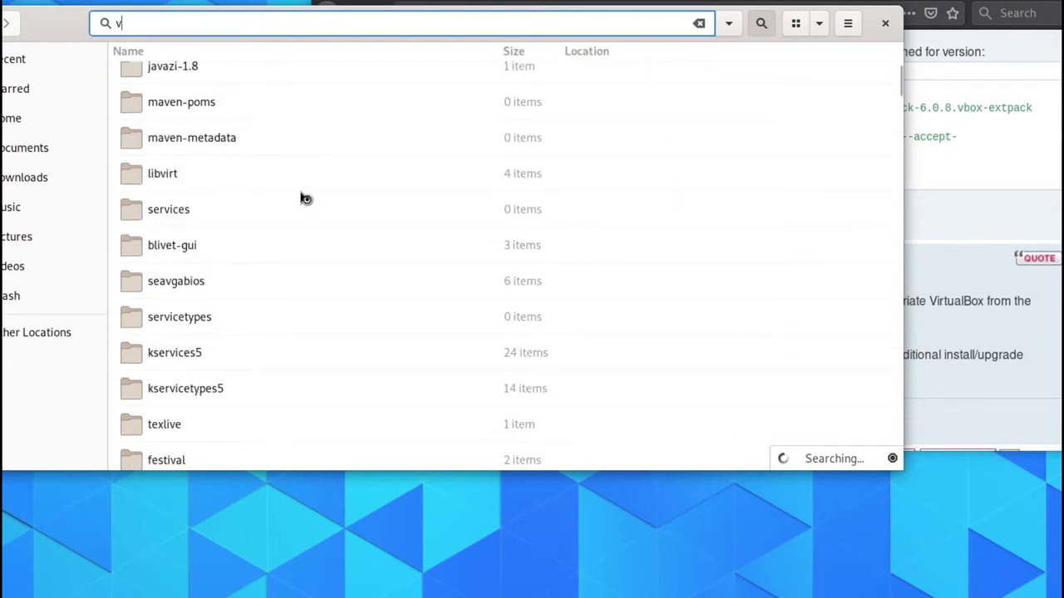
pyautogui.write('ir')
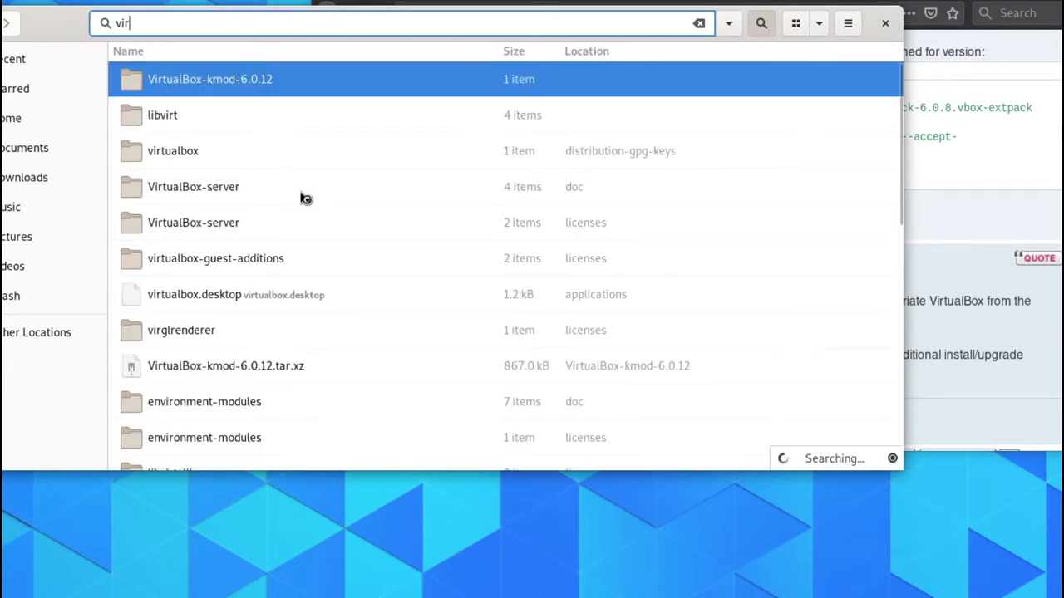
pyautogui.doubleClick(182, 160)
pyautogui.moveTo(389, 238)
pyautogui.mouseDown()
pyautogui.moveTo(247, 133)
pyautogui.moveTo(171, 64)
pyautogui.moveTo(155, 33)
pyautogui.moveTo(104, 62)
pyautogui.moveTo(391, 218)
pyautogui.mouseUp()
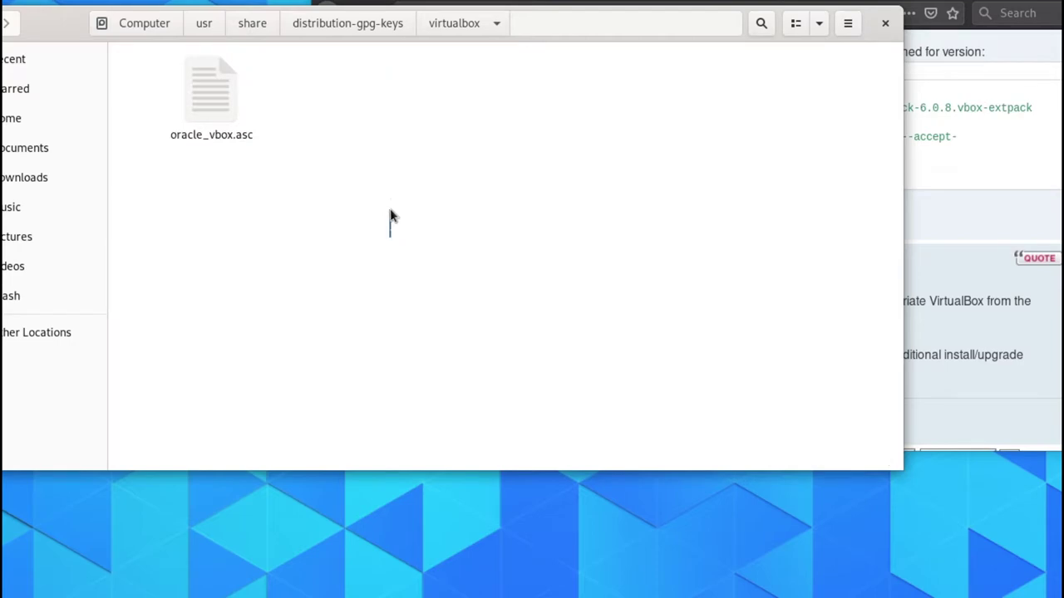
# Return to the share folder, browse its subfolders and open VirtualBox-kmod-6.0.12
pyautogui.click(258, 23)
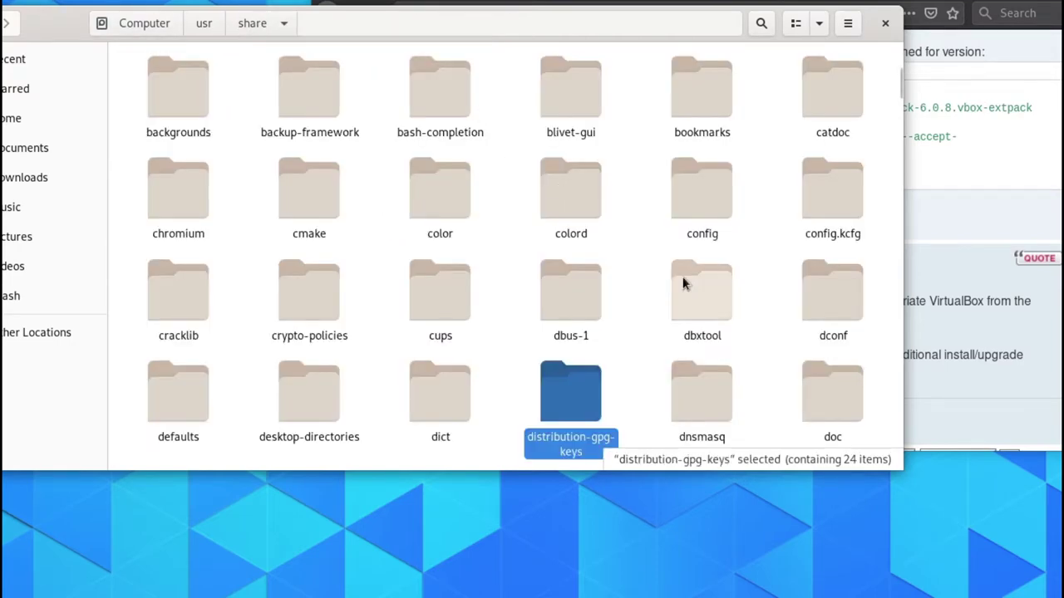
pyautogui.scroll(-3, 684, 285)
pyautogui.click(629, 272)
pyautogui.scroll(-15, 629, 268)
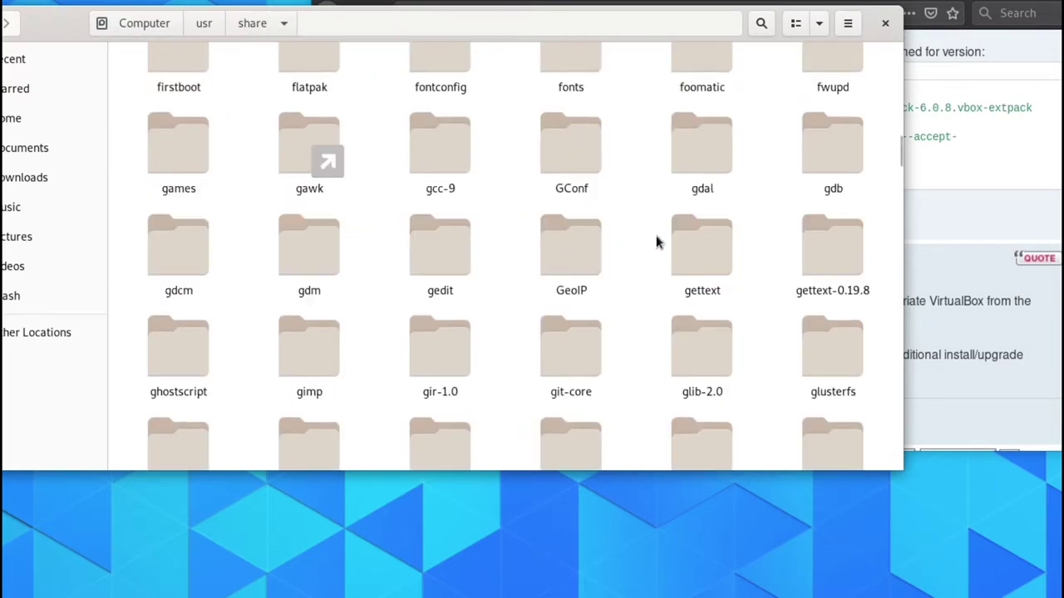
pyautogui.scroll(-20, 622, 192)
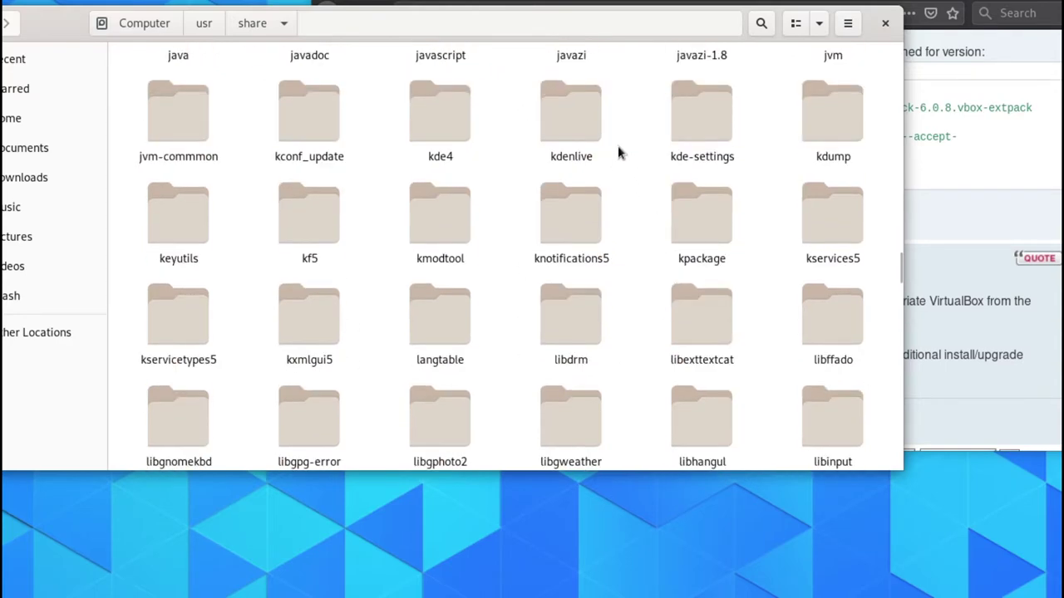
pyautogui.scroll(-5, 784, 116)
pyautogui.rightClick(786, 158)
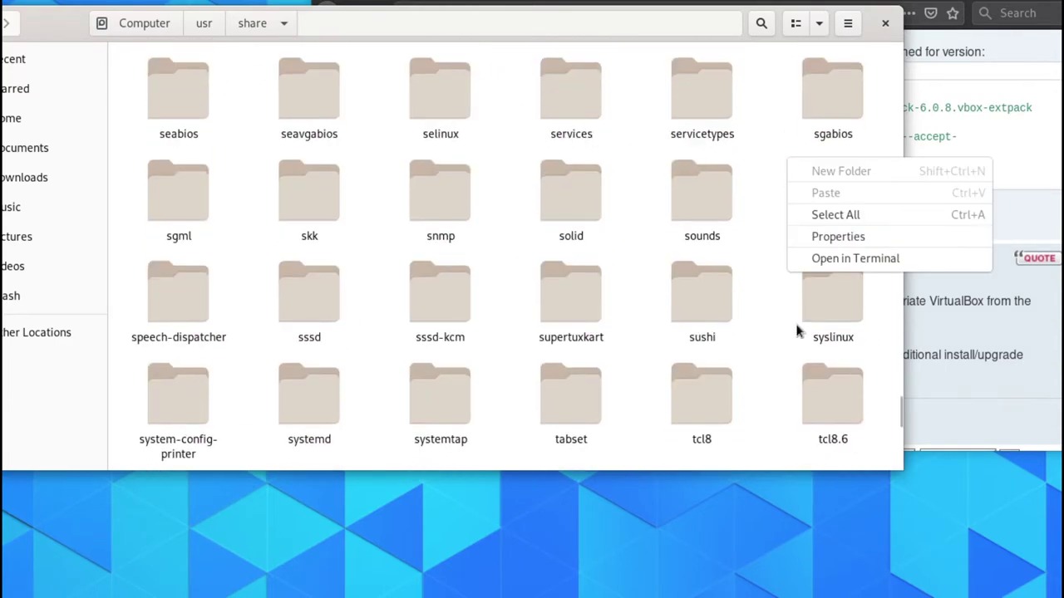
pyautogui.click(727, 338)
pyautogui.scroll(-5, 735, 344)
pyautogui.scroll(6, 745, 356)
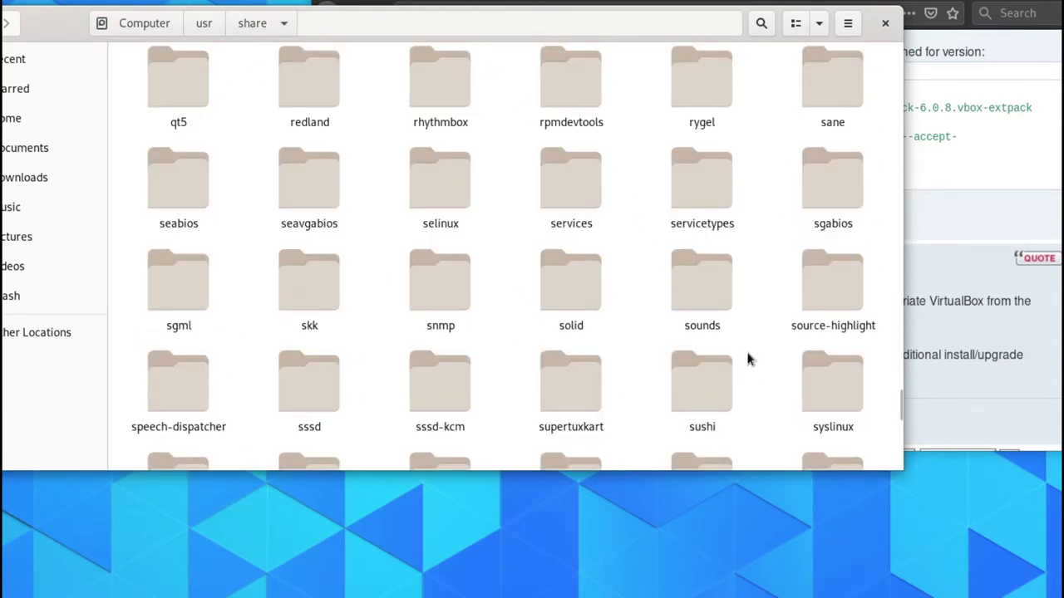
pyautogui.scroll(-10, 723, 384)
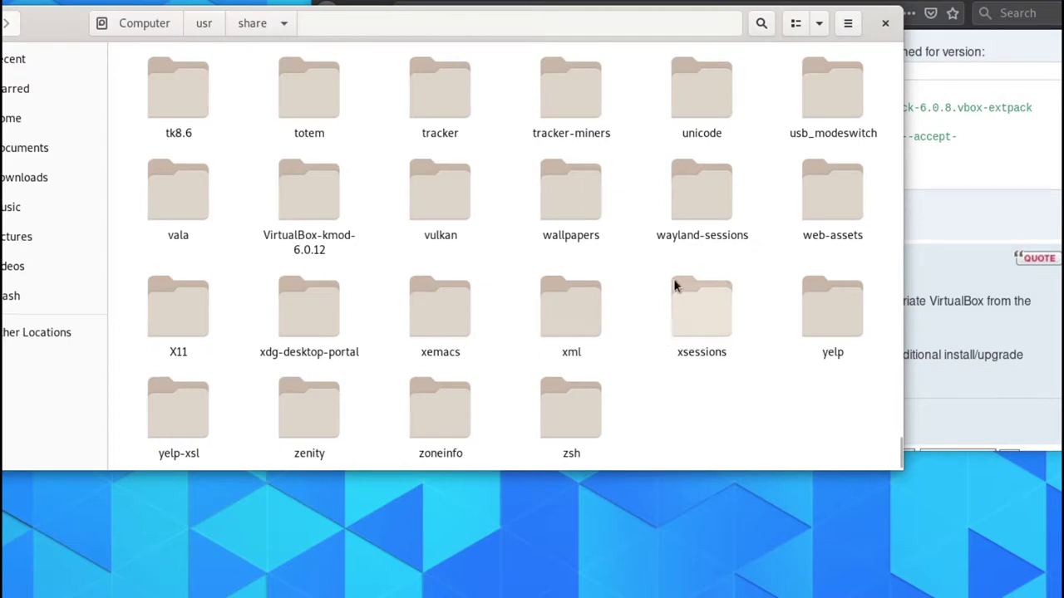
pyautogui.doubleClick(292, 192)
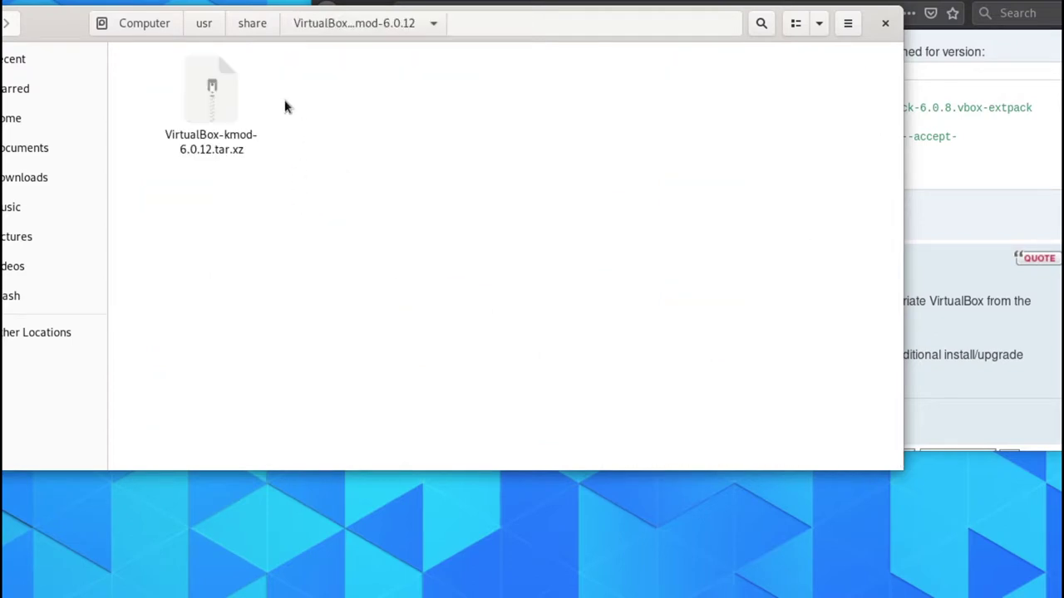
# Check the usr, bin and Computer root folders for VirtualBox files, and close the file manager
pyautogui.click(203, 23)
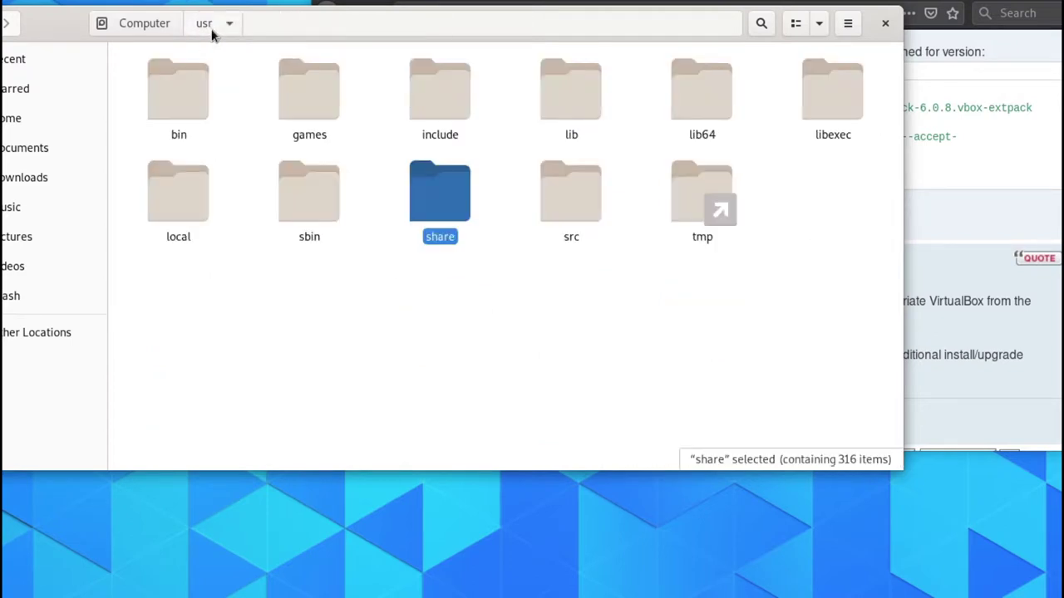
pyautogui.doubleClick(172, 106)
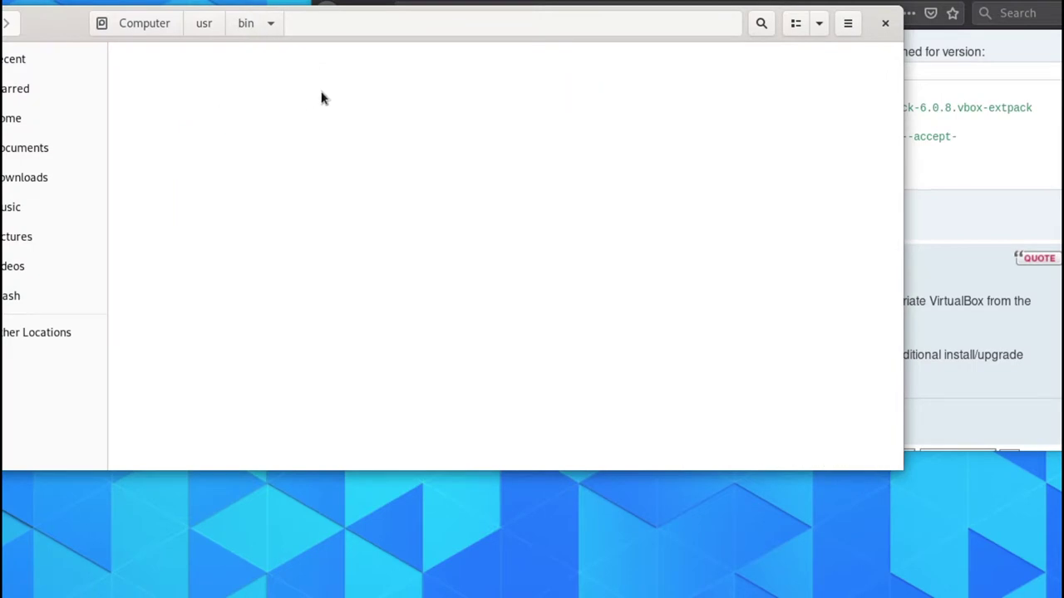
pyautogui.click(204, 23)
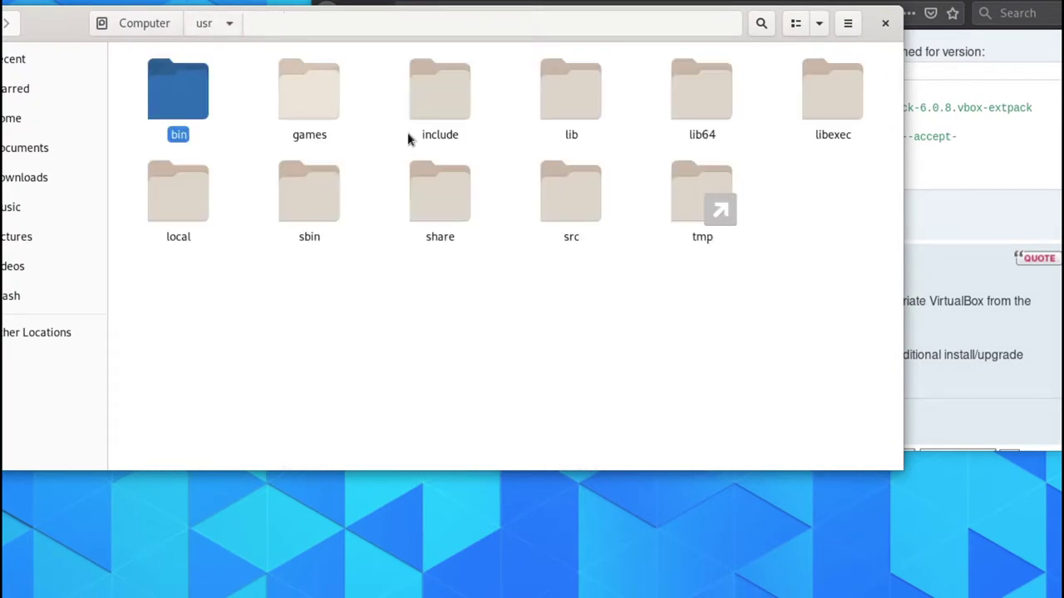
pyautogui.click(523, 108)
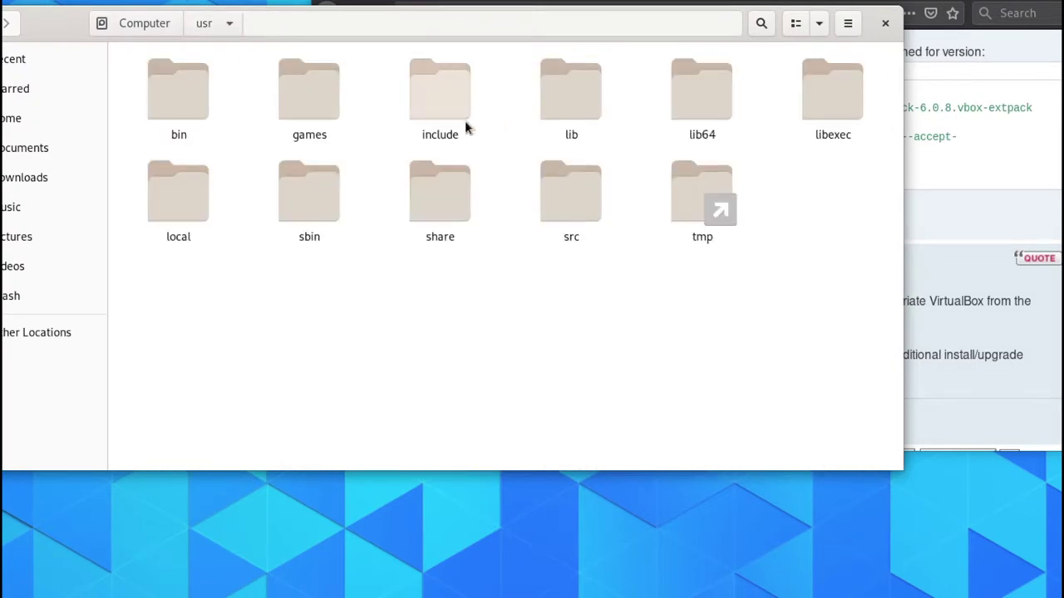
pyautogui.click(146, 25)
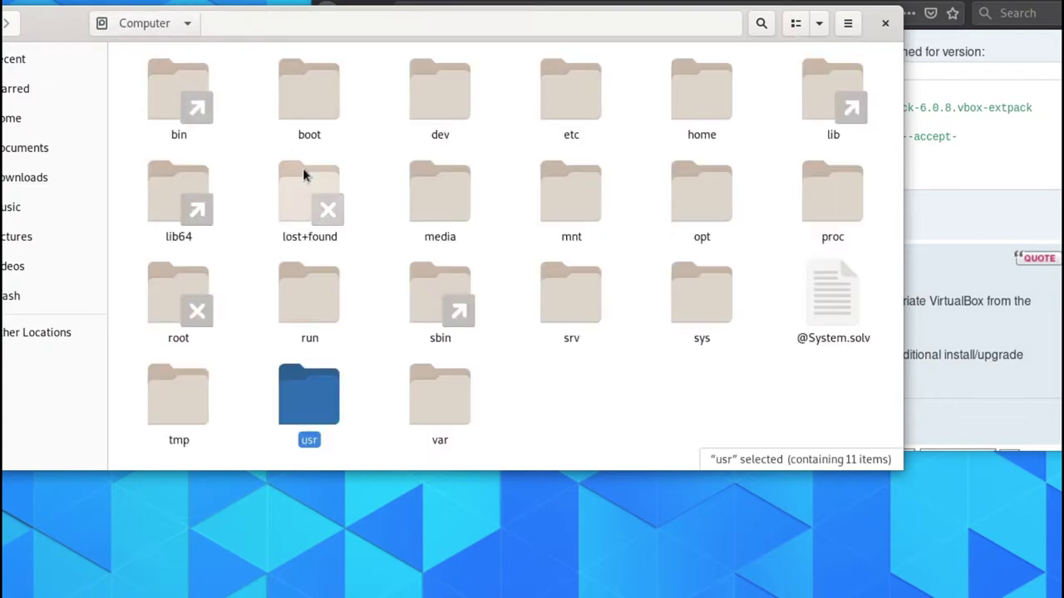
pyautogui.click(678, 387)
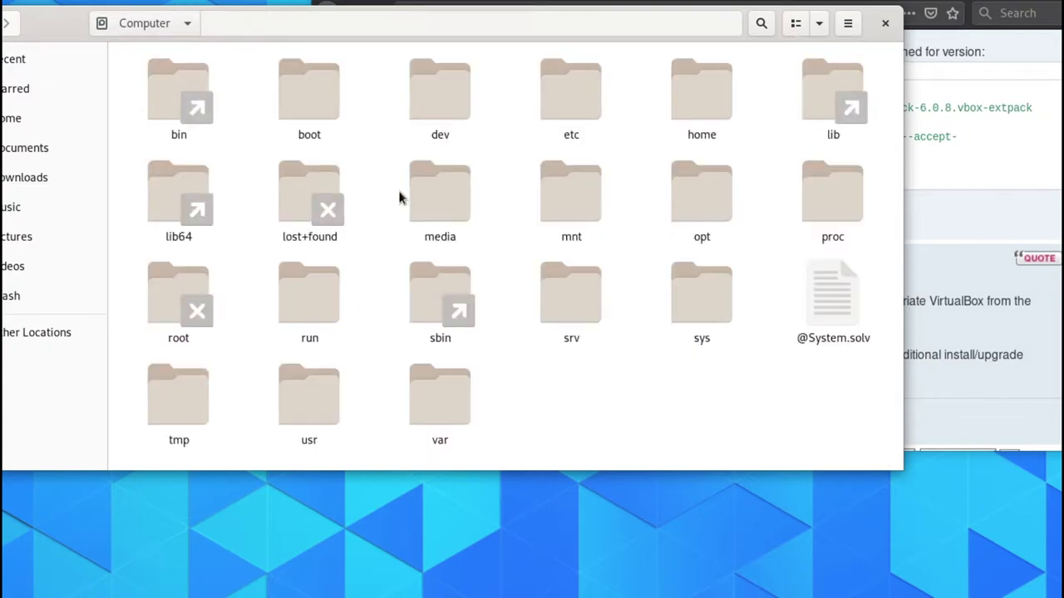
pyautogui.click(884, 28)
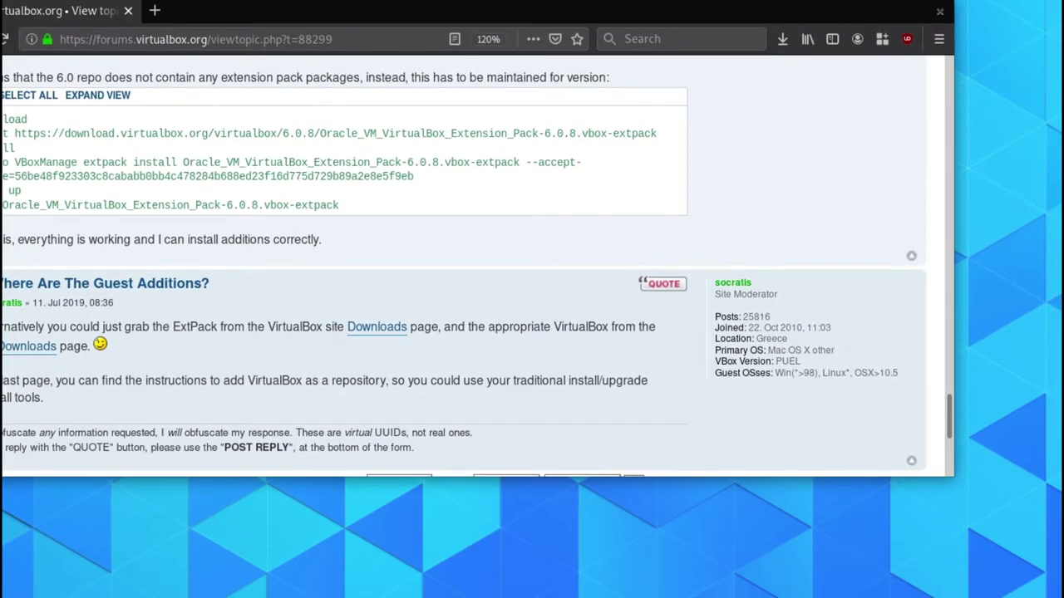
# Switch to the running Hannah Montana Linux virtual machine and open its application launcher
pyautogui.hotkey('alt', 'Tab')
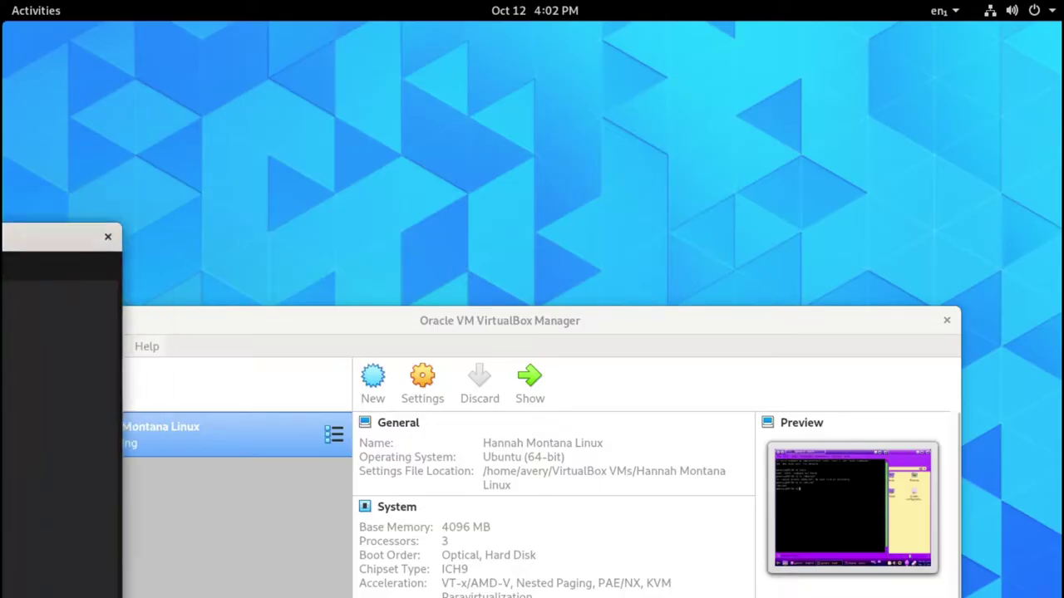
pyautogui.moveTo(748, 323); pyautogui.dragTo(0, 125)
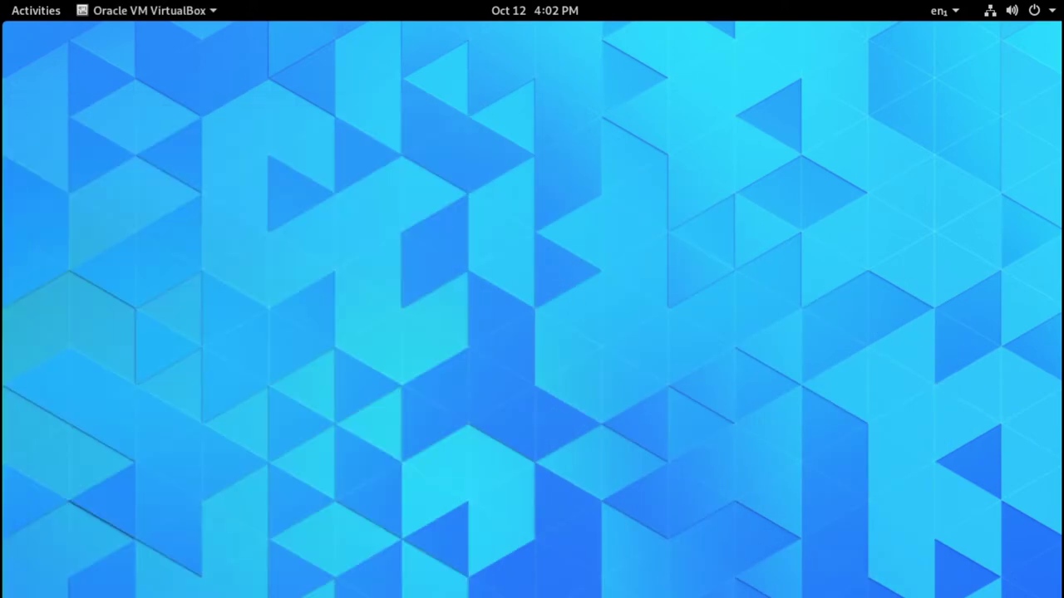
pyautogui.click(33, 8)
pyautogui.click(268, 279)
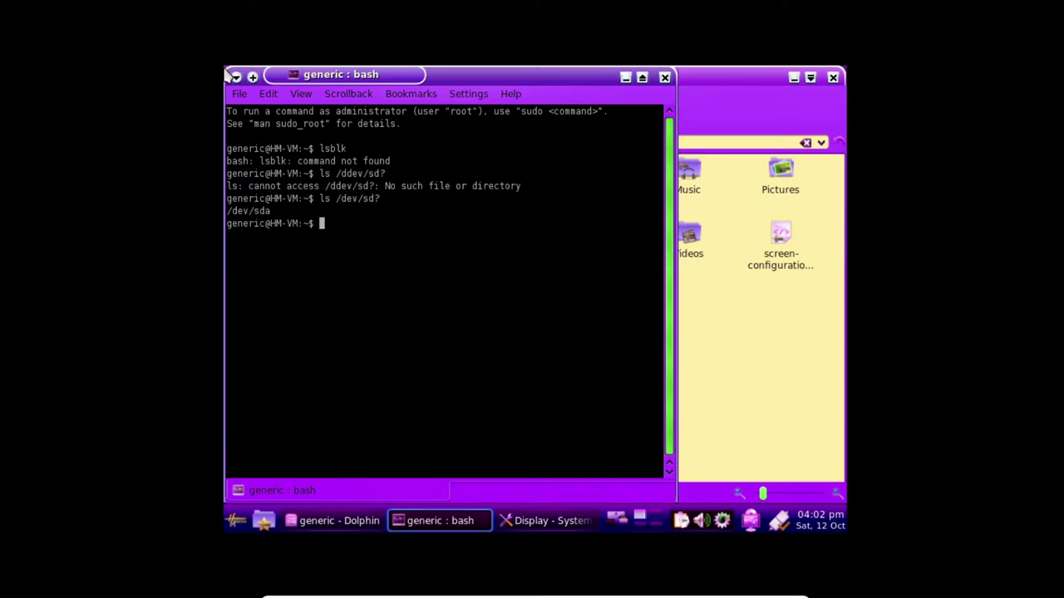
pyautogui.click(234, 521)
pyautogui.write('fire')
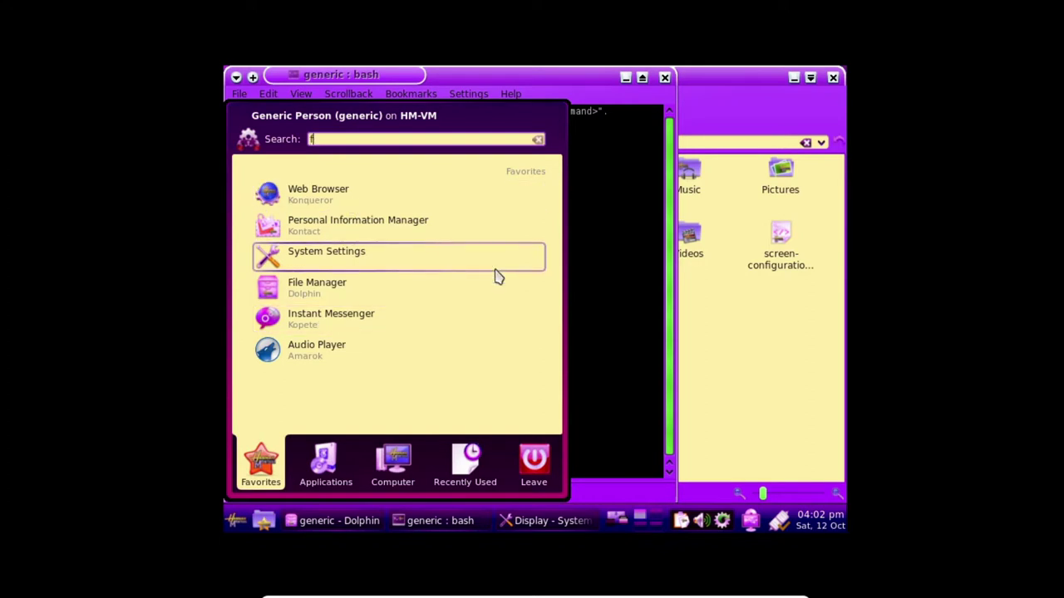
pyautogui.press('BackSpace')
pyautogui.press('BackSpace')
pyautogui.press('BackSpace')
pyautogui.press('BackSpace')
# Launch the Konqueror web browser in the virtual machine and maximize its window
pyautogui.click(348, 203)
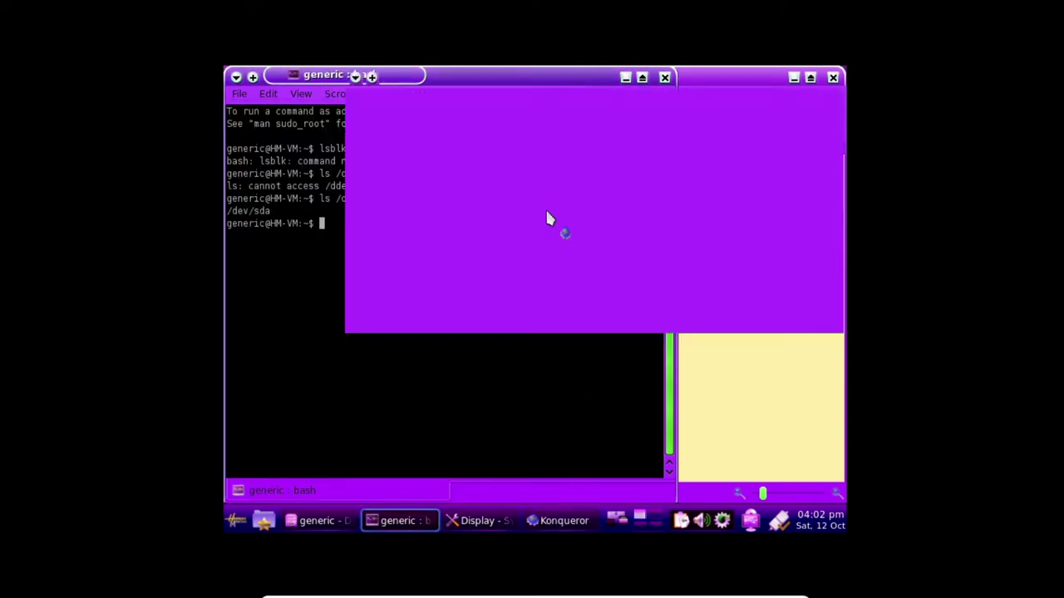
pyautogui.doubleClick(539, 79)
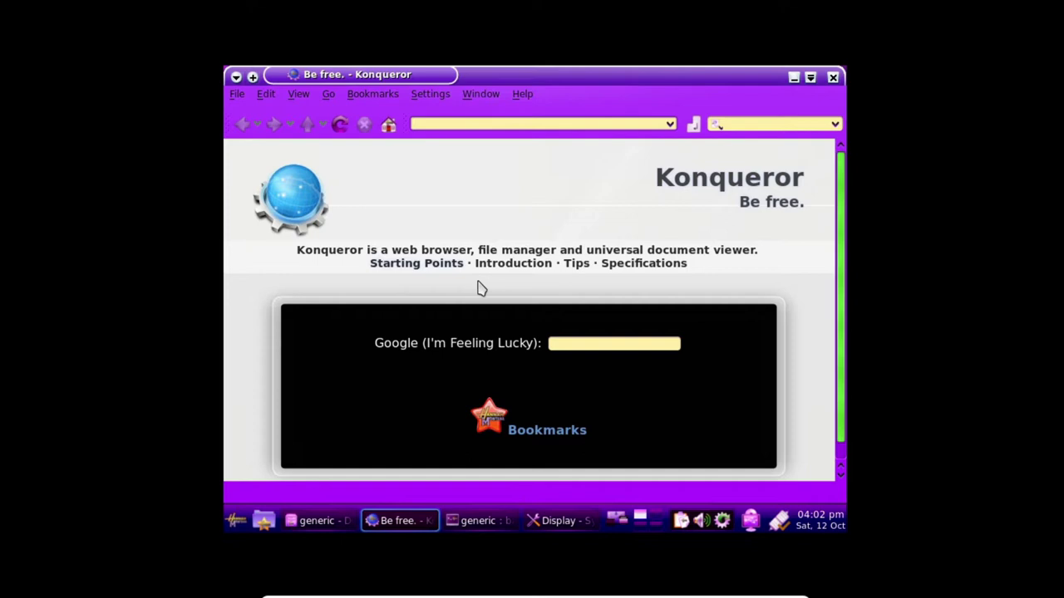
# Try to load download.virtualbox.com in Konqueror
pyautogui.write('donwload.')
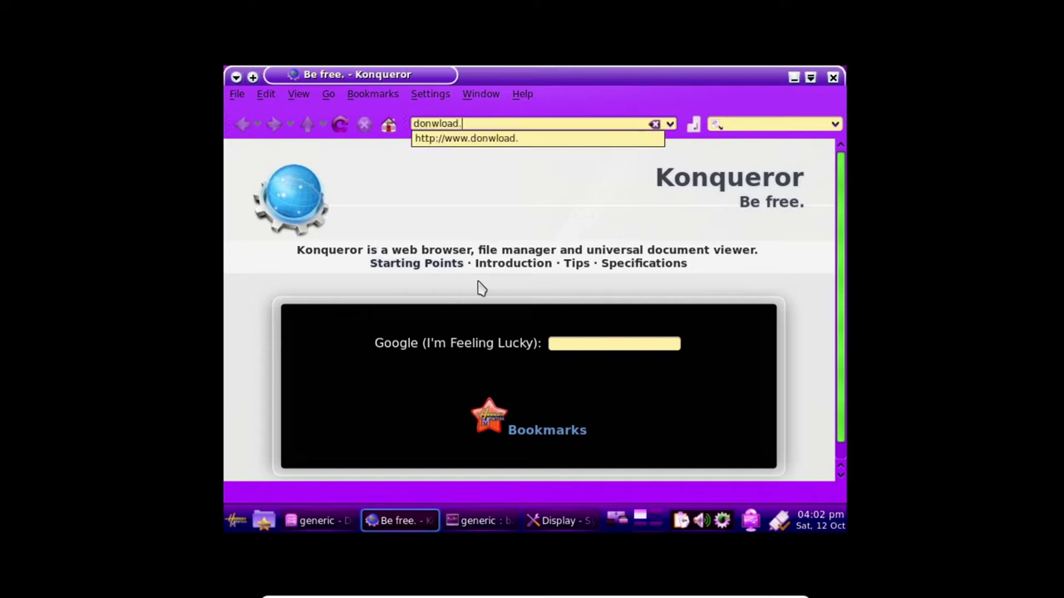
pyautogui.write('download.l')
pyautogui.press('BackSpace')
pyautogui.write('virtualbox.coom')
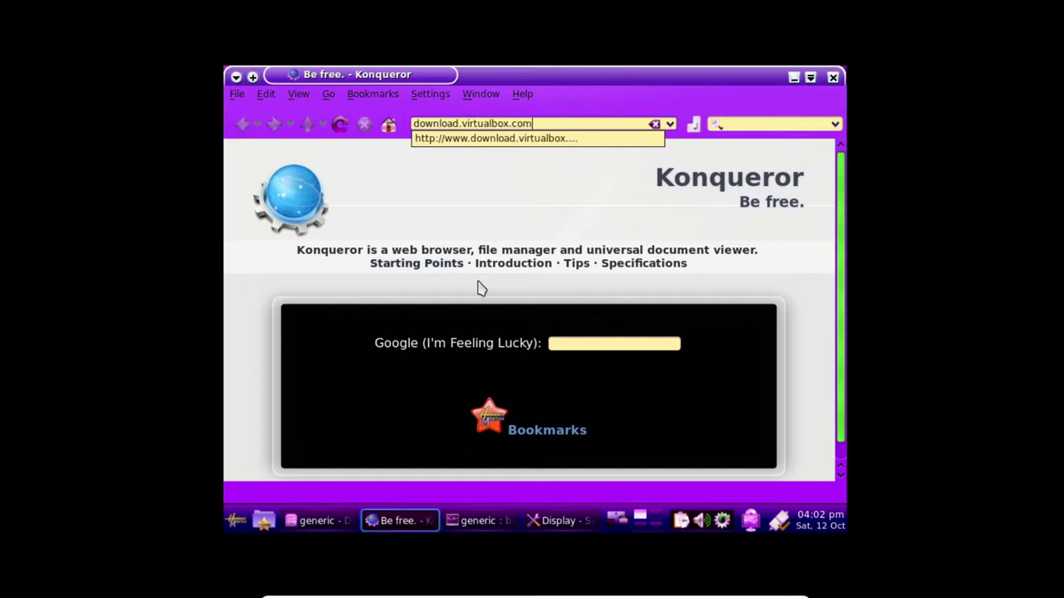
pyautogui.press('Return')
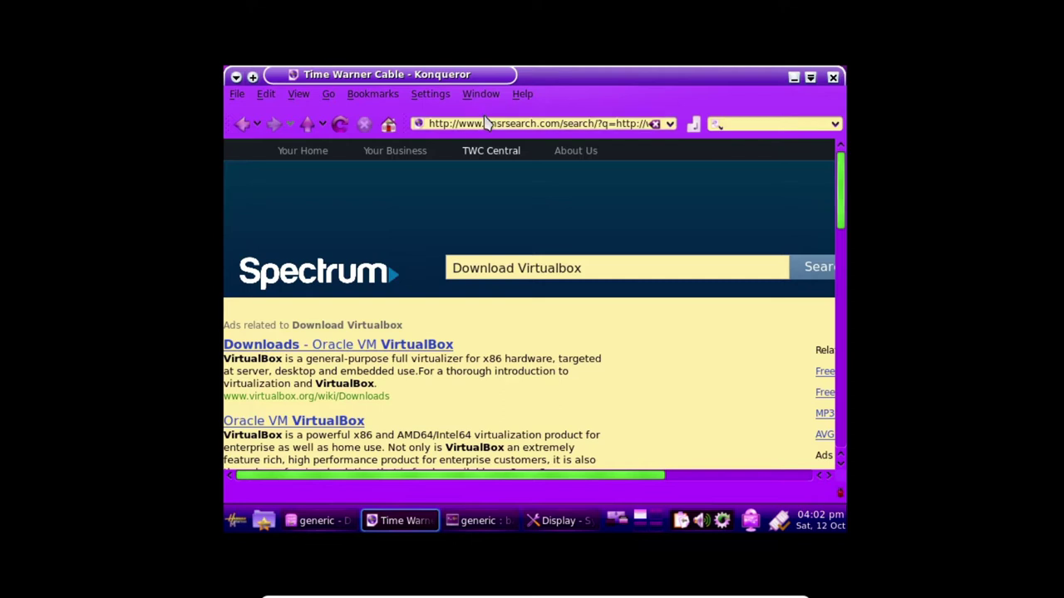
# Try to load dwnload.virtualbox.org in the browser
pyautogui.click(483, 124)
pyautogui.hotkey('ctrl', 'a')
pyautogui.write('dwnload.vir')
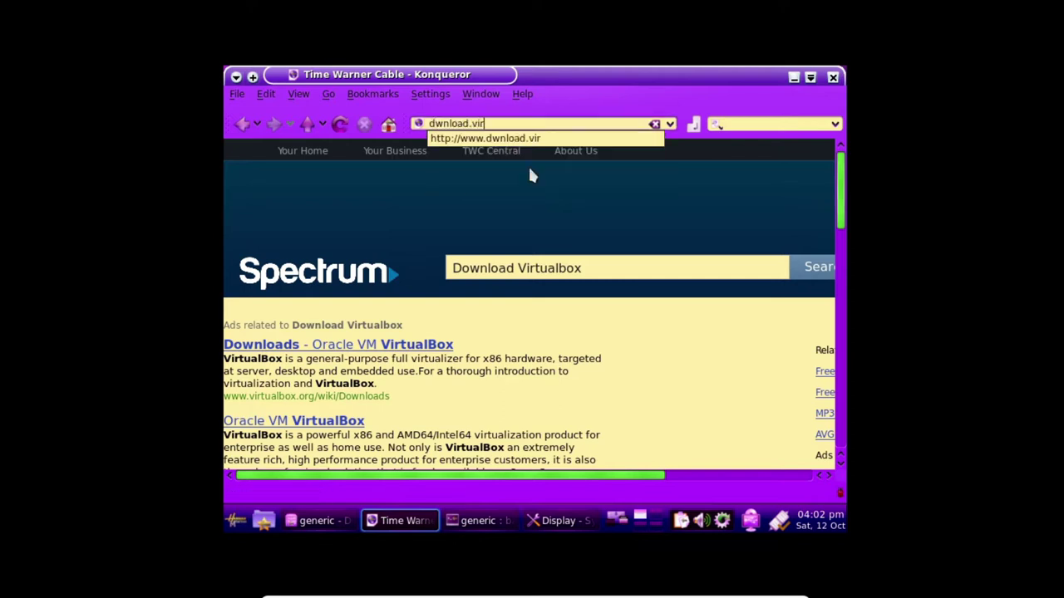
pyautogui.write('tualbox.org')
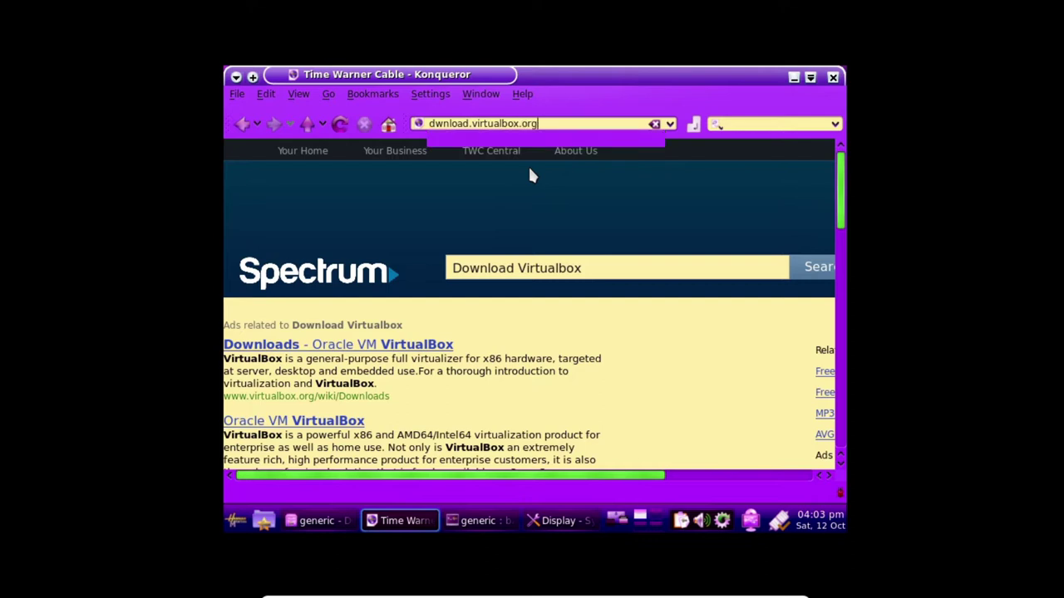
pyautogui.press('Return')
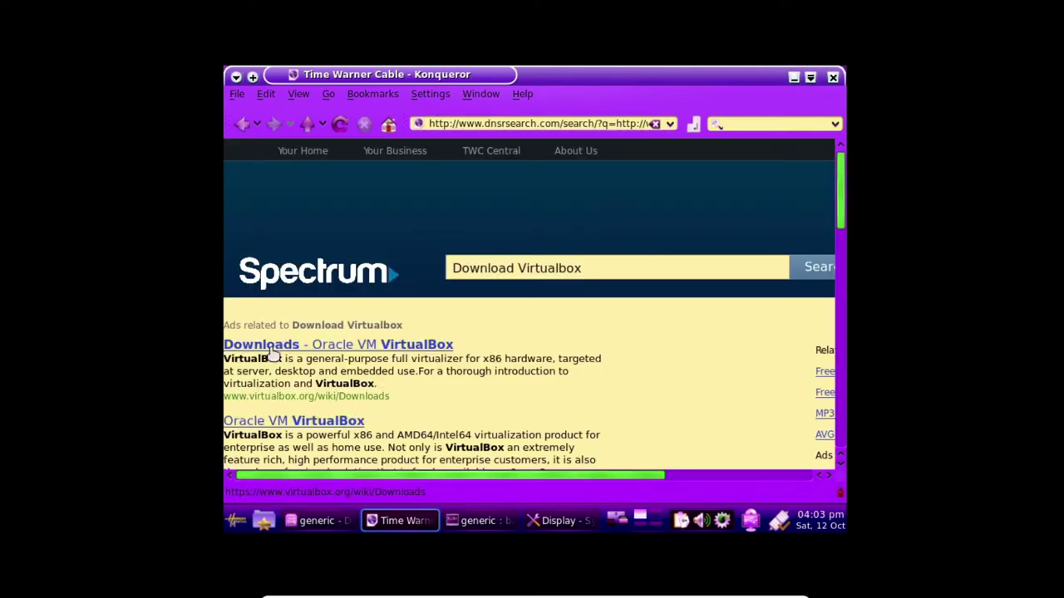
# Open the Downloads - Oracle VM VirtualBox search result and go to its Linux distributions page
pyautogui.click(346, 361)
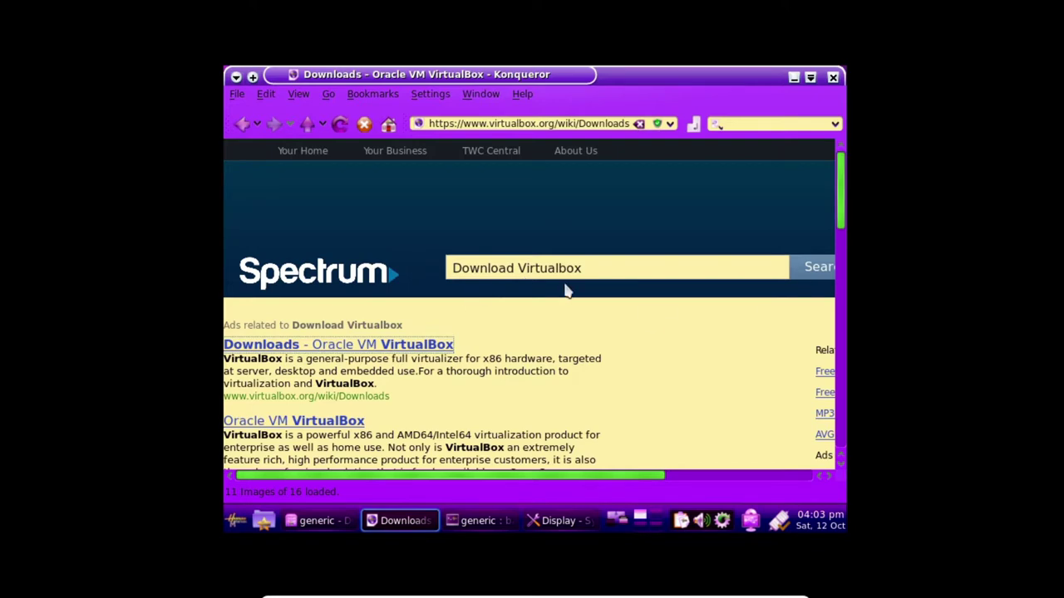
pyautogui.scroll(-5, 664, 340)
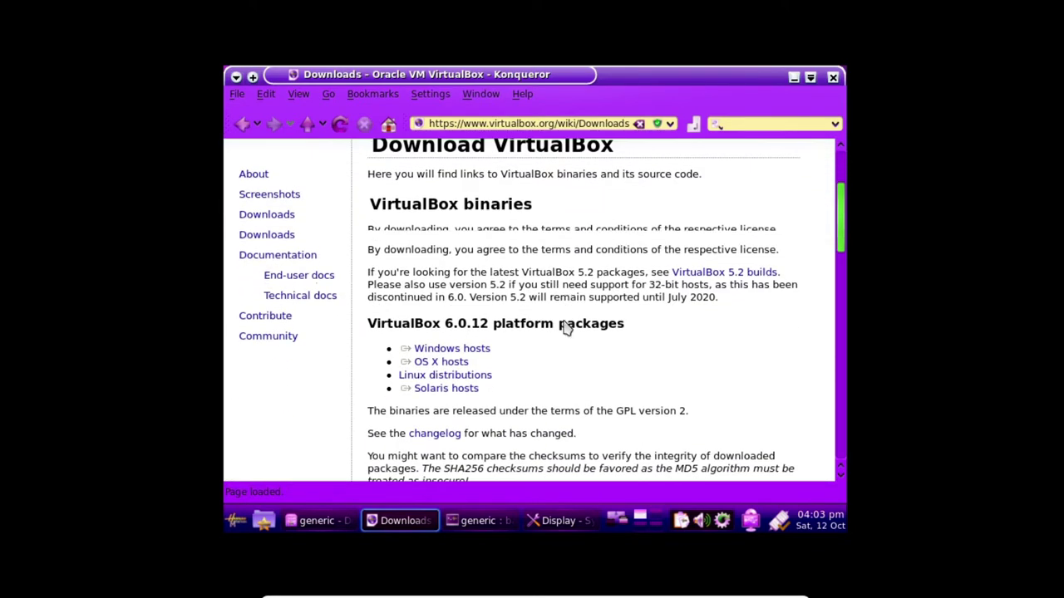
pyautogui.rightClick(503, 336)
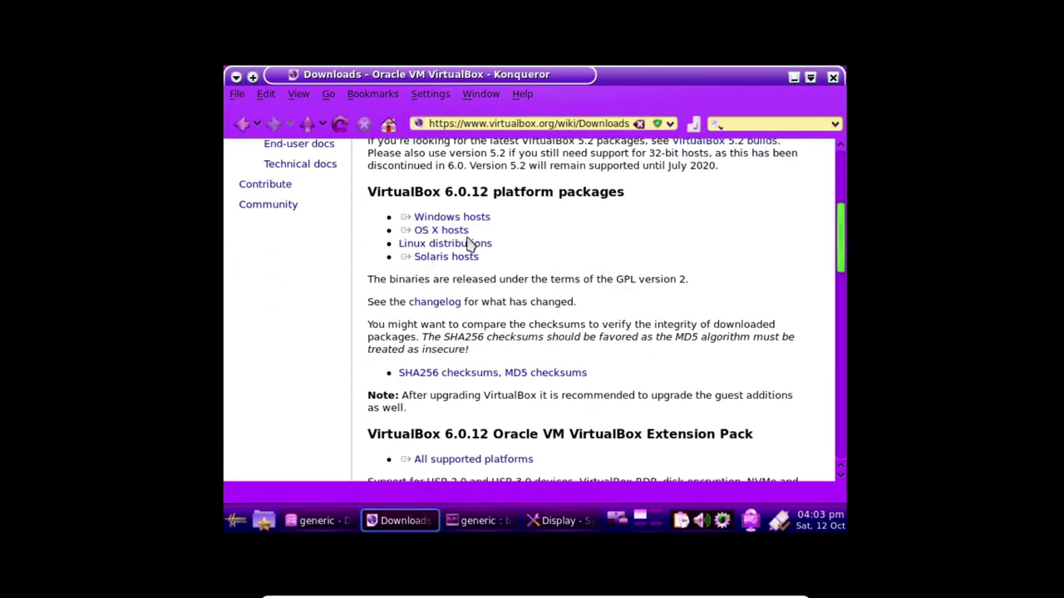
pyautogui.click(470, 244)
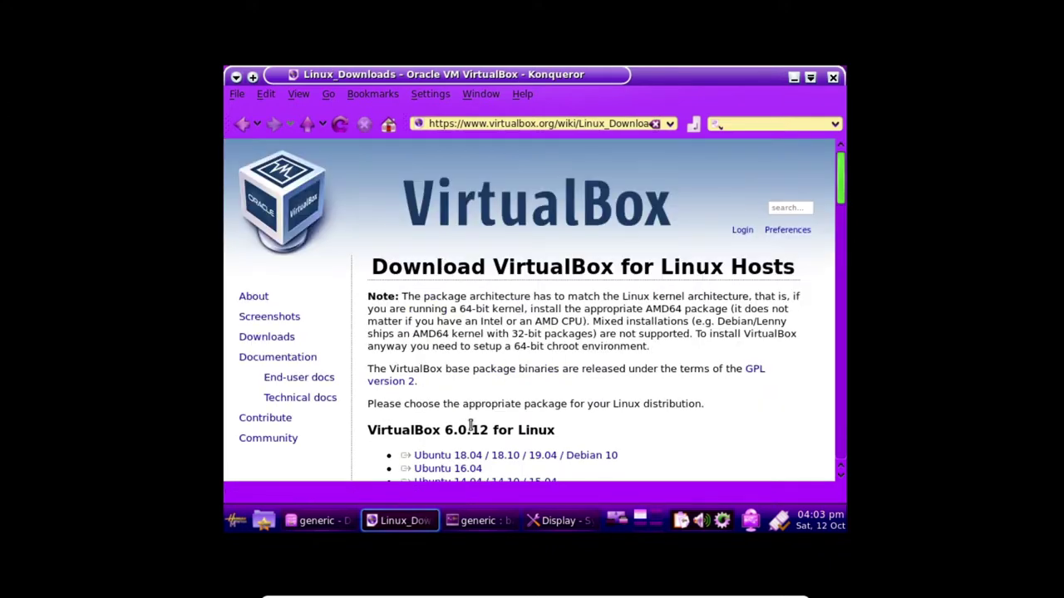
pyautogui.click(471, 455)
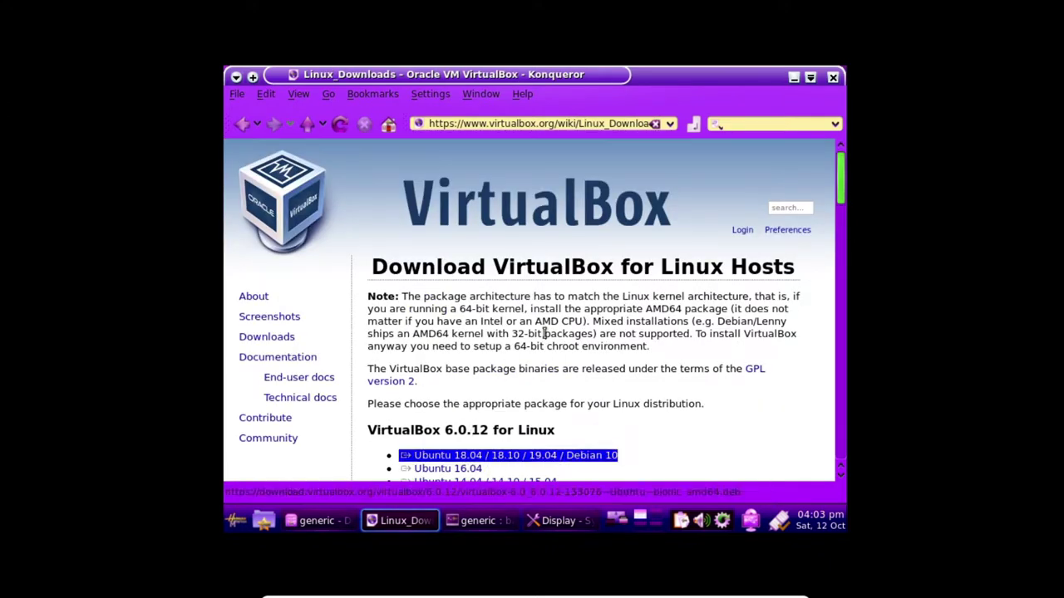
# Load download.virtualbox.org/virtualbox and agree to continue outside secure mode without being asked again
pyautogui.click(619, 123)
pyautogui.write('dow')
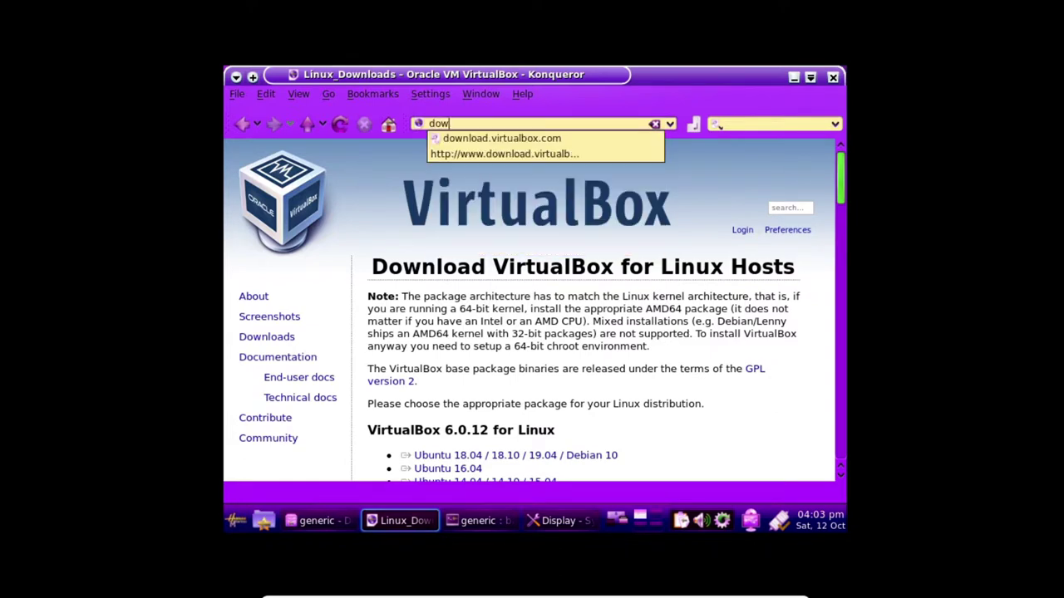
pyautogui.write('nload.virtualbox.org/virtualbox')
pyautogui.press('Return')
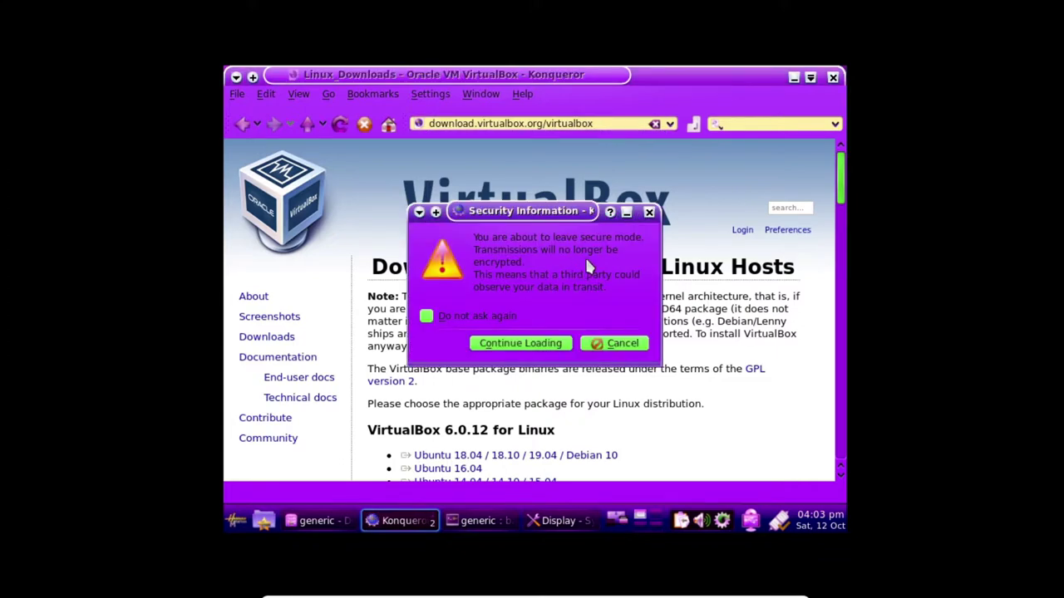
pyautogui.click(484, 315)
pyautogui.click(522, 345)
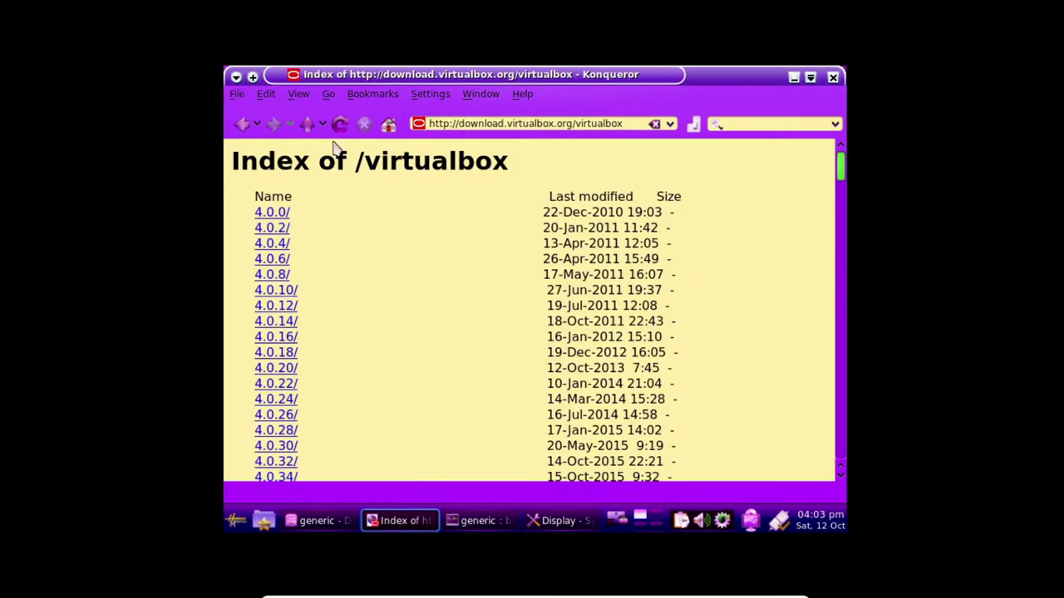
# Look through the VirtualBox version index and open the 6.0.12 folder
pyautogui.scroll(-1, 411, 269)
pyautogui.scroll(-20, 411, 268)
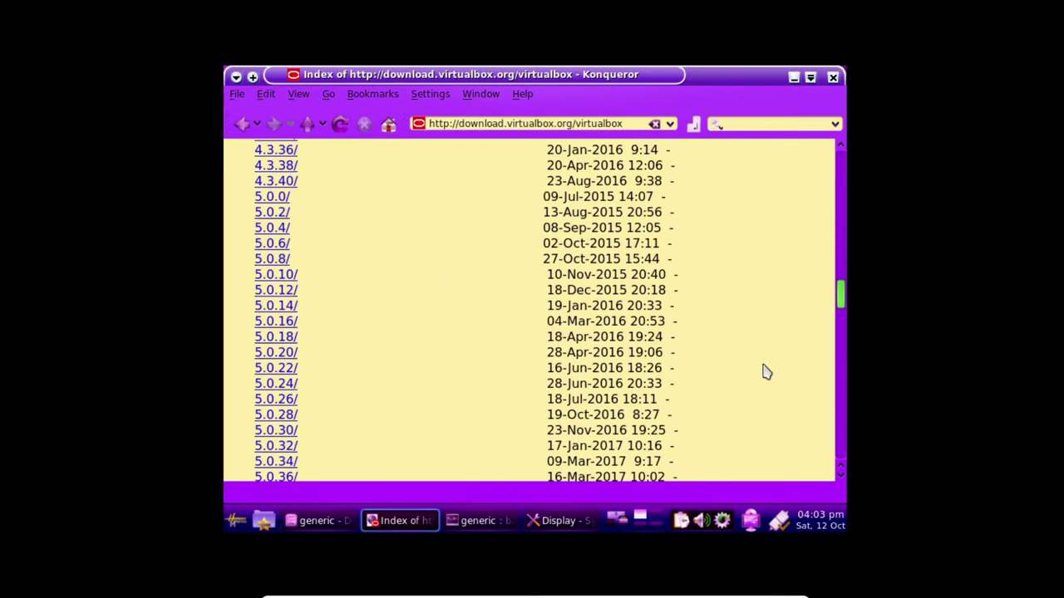
pyautogui.moveTo(841, 300); pyautogui.dragTo(841, 445)
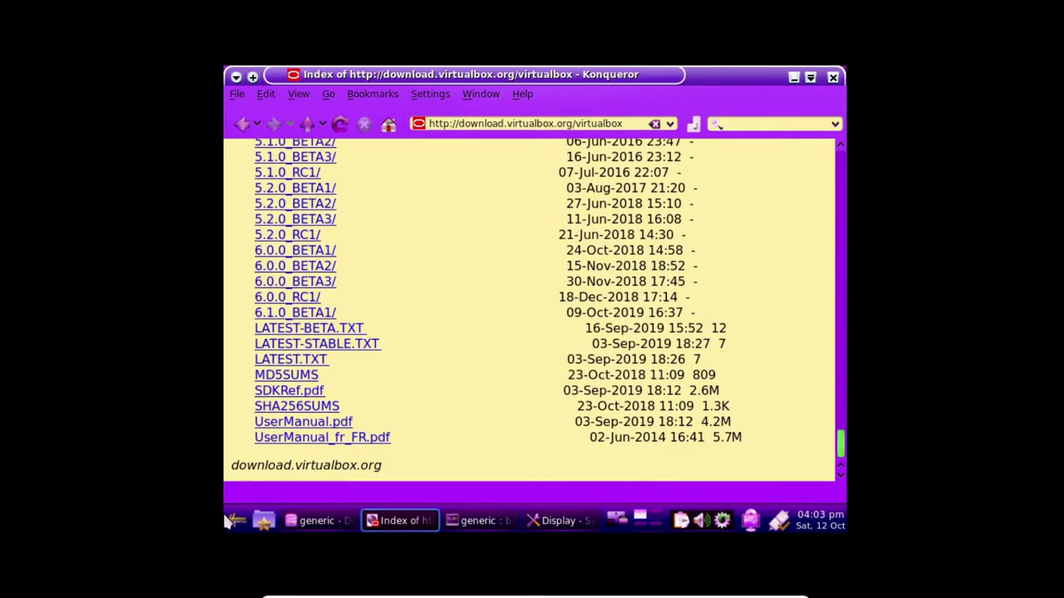
pyautogui.scroll(20, 347, 268)
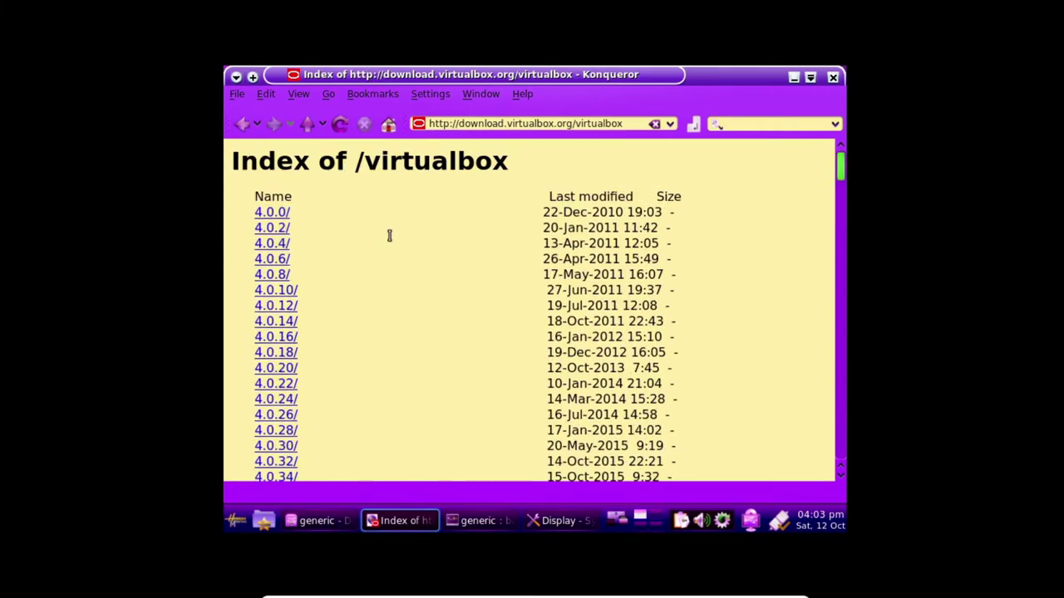
pyautogui.scroll(-20, 705, 159)
pyautogui.scroll(-20, 554, 323)
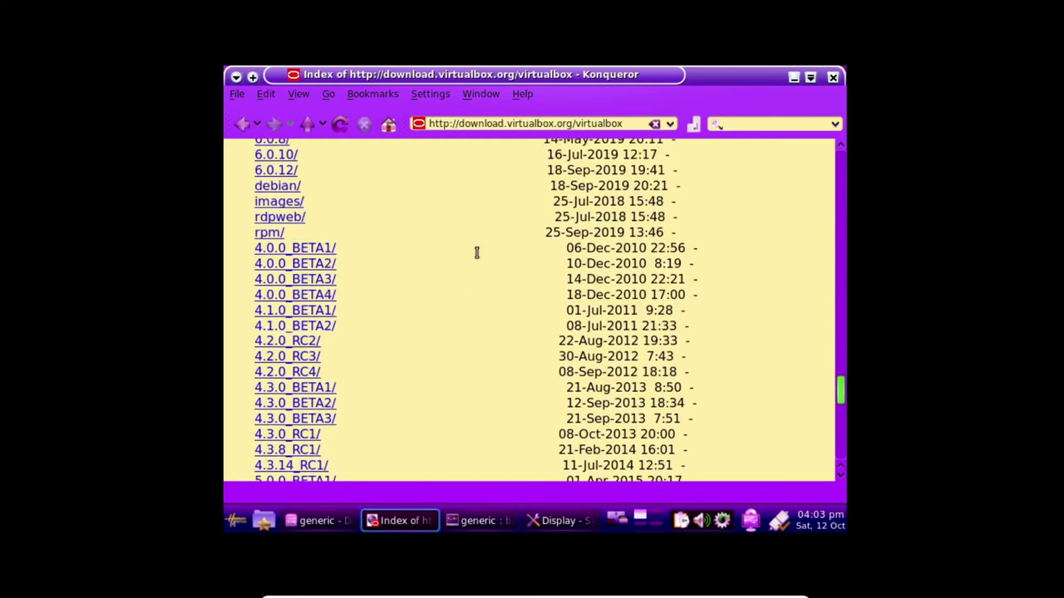
pyautogui.scroll(1, 482, 262)
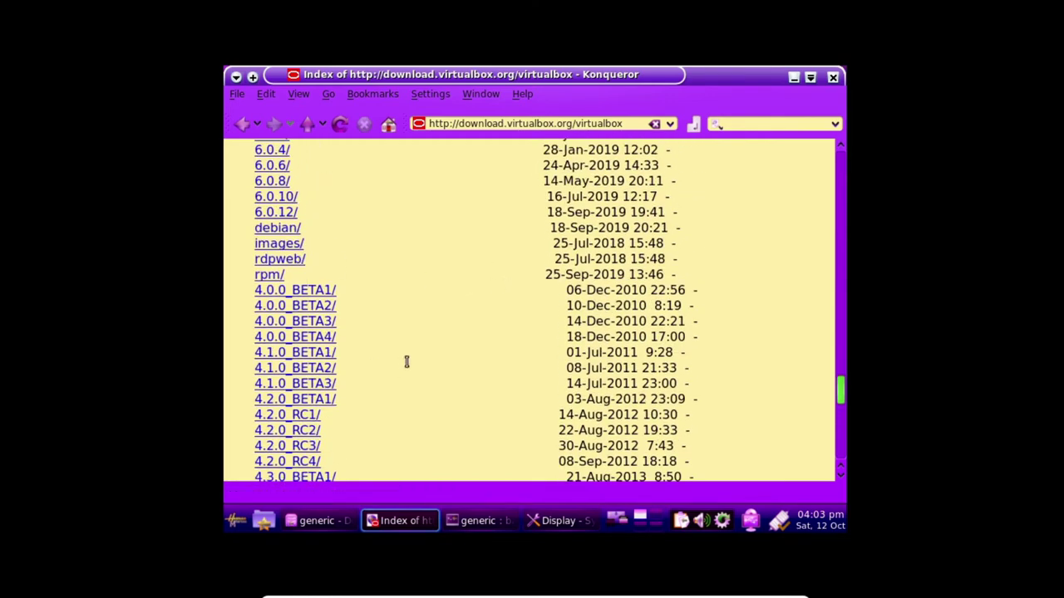
pyautogui.scroll(3, 407, 353)
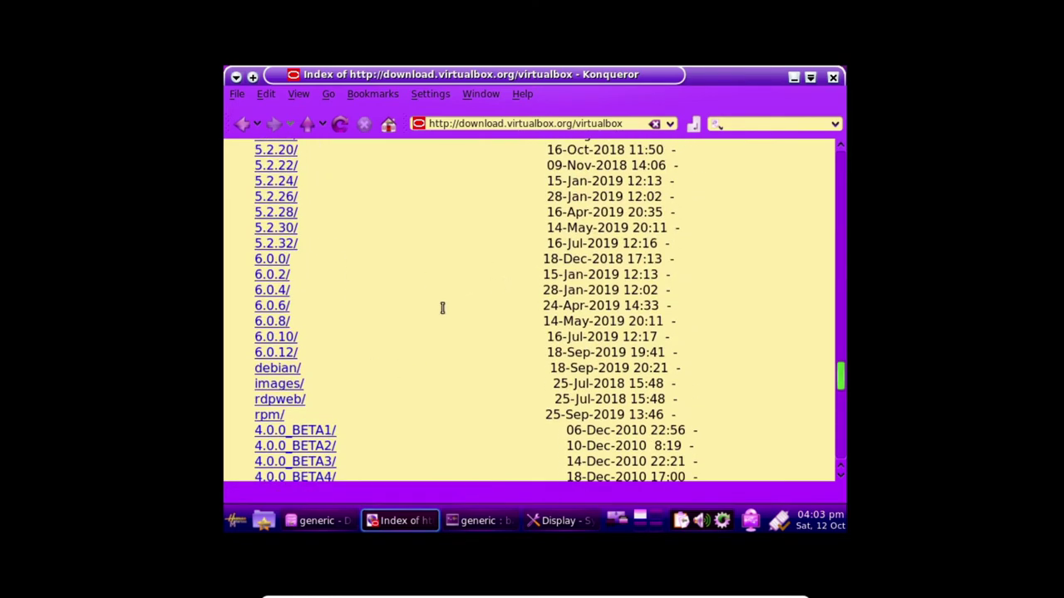
pyautogui.click(284, 353)
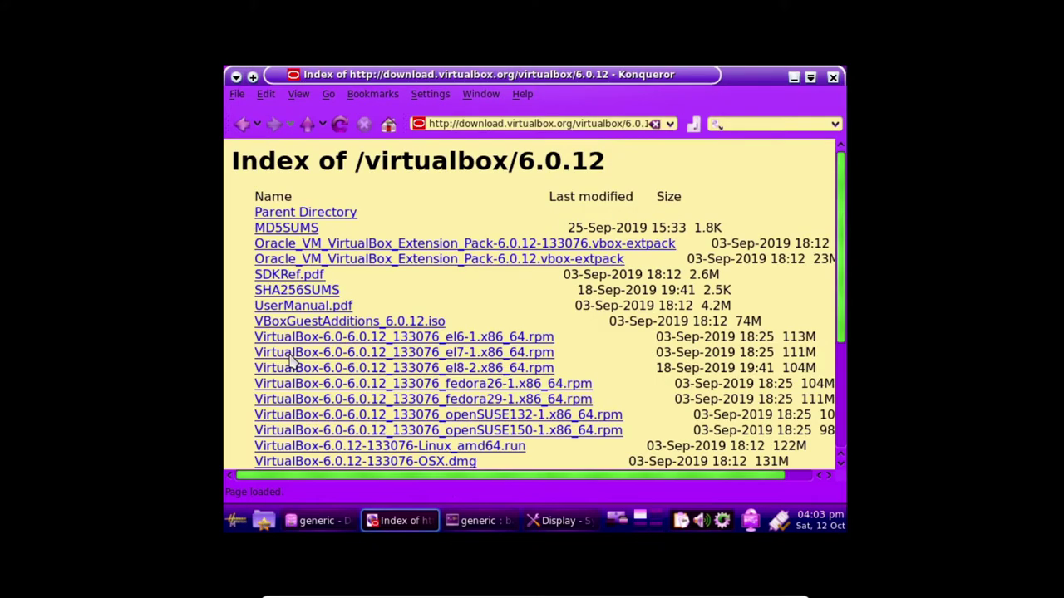
# Examine the files offered in the 6.0.12 folder and return to its parent directory
pyautogui.scroll(-1, 515, 287)
pyautogui.scroll(-3, 519, 298)
pyautogui.scroll(5, 519, 298)
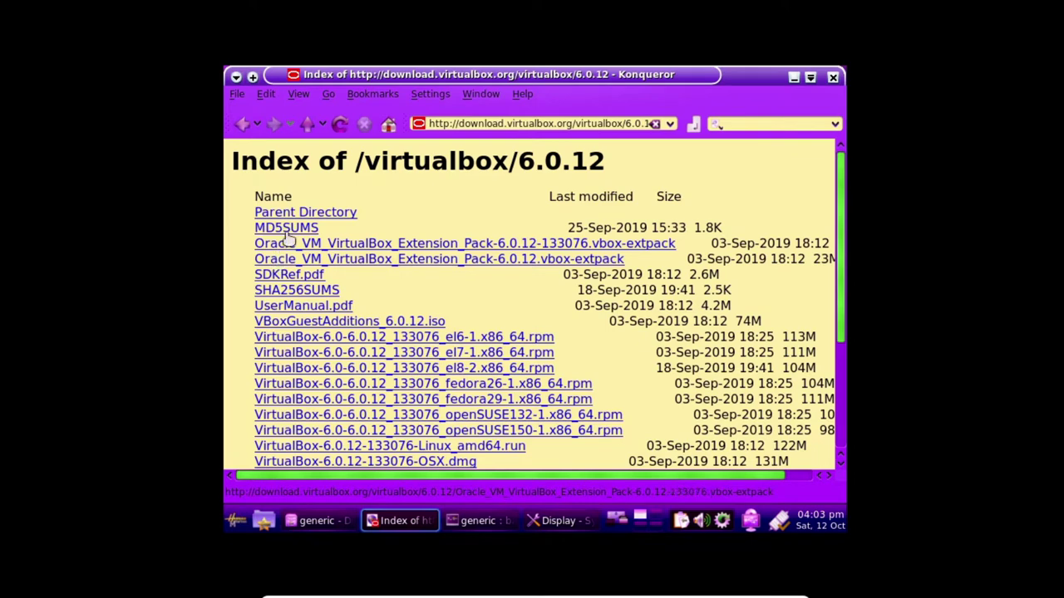
pyautogui.scroll(-5, 427, 225)
pyautogui.scroll(1, 536, 315)
pyautogui.scroll(4, 446, 378)
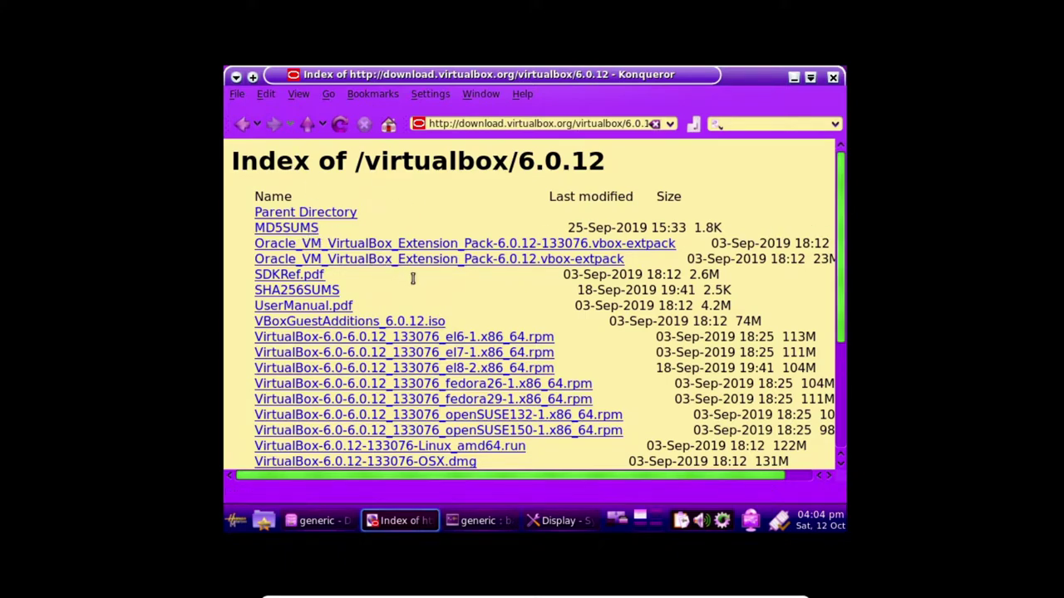
pyautogui.click(302, 212)
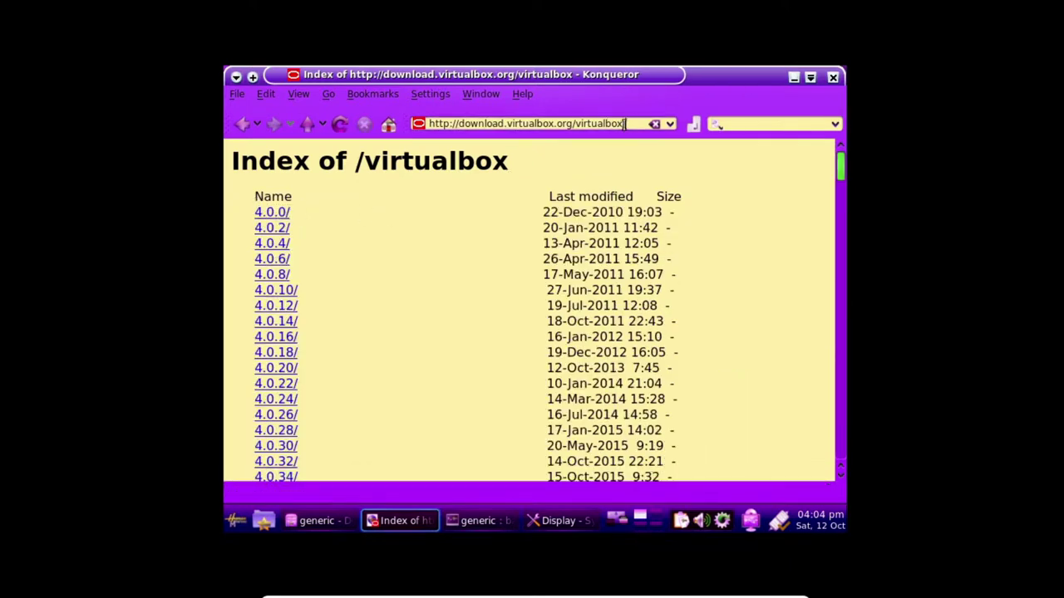
pyautogui.press('BackSpace')
pyautogui.press('BackSpace')
pyautogui.press('BackSpace')
pyautogui.press('BackSpace')
pyautogui.press('BackSpace')
pyautogui.press('BackSpace')
pyautogui.press('BackSpace')
pyautogui.press('BackSpace')
pyautogui.press('BackSpace')
pyautogui.press('BackSpace')
pyautogui.press('BackSpace')
pyautogui.press('BackSpace')
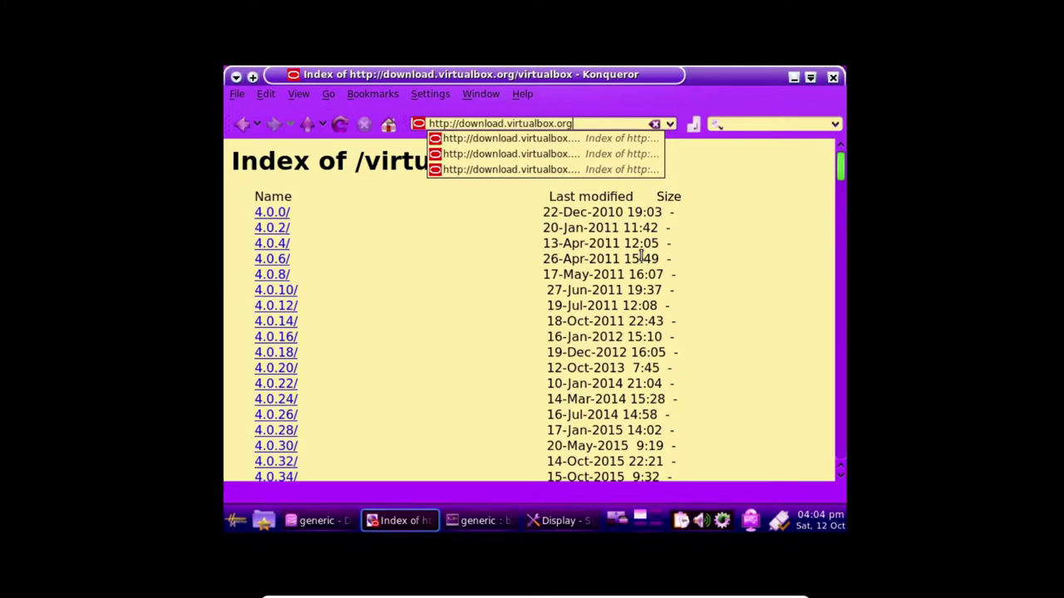
pyautogui.press('Return')
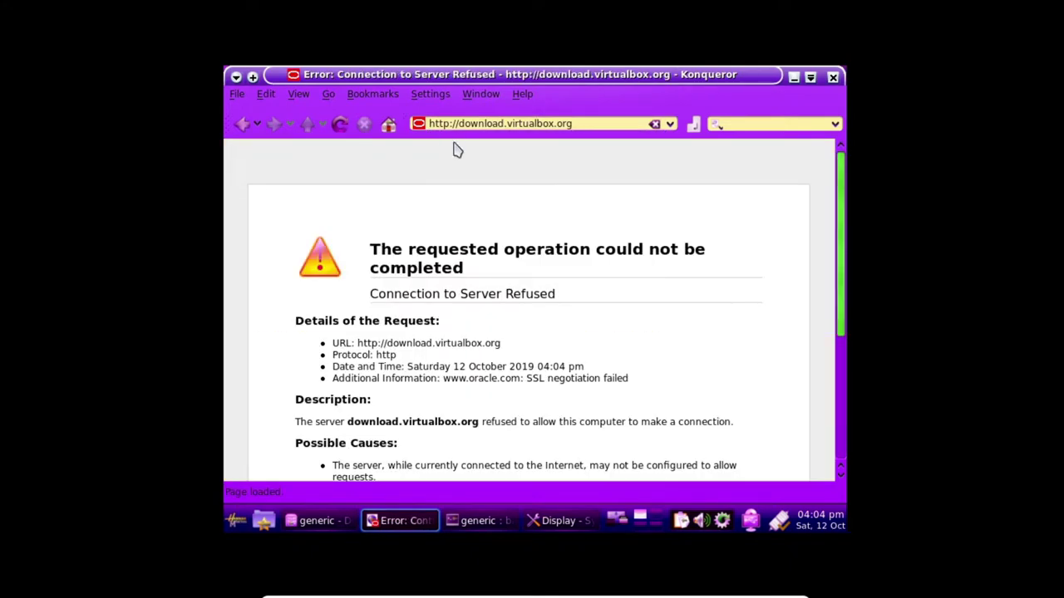
pyautogui.scroll(-3, 570, 231)
pyautogui.scroll(3, 570, 233)
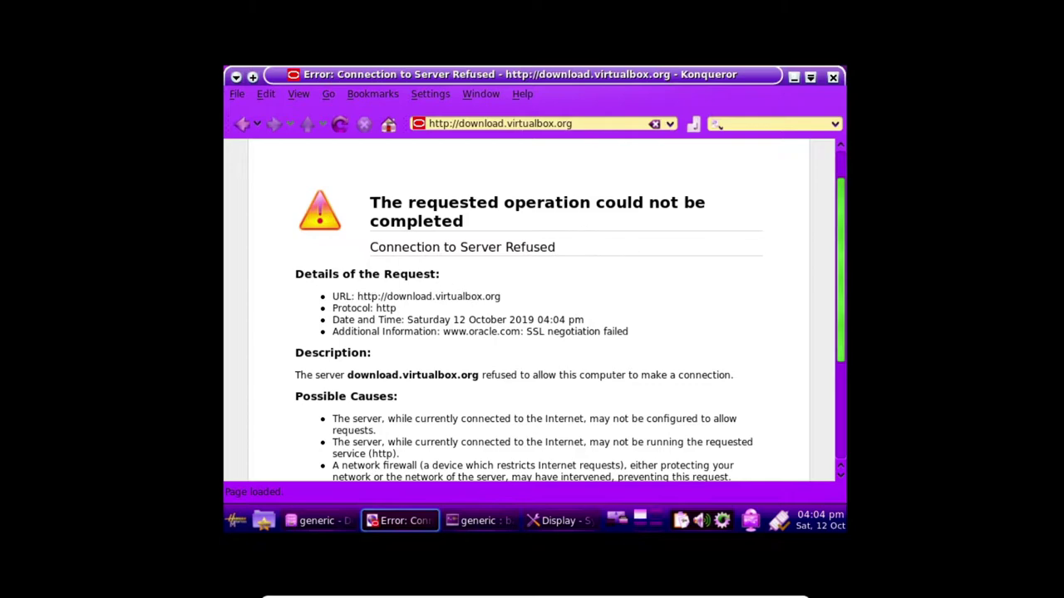
pyautogui.scroll(-3, 524, 428)
pyautogui.scroll(4, 535, 385)
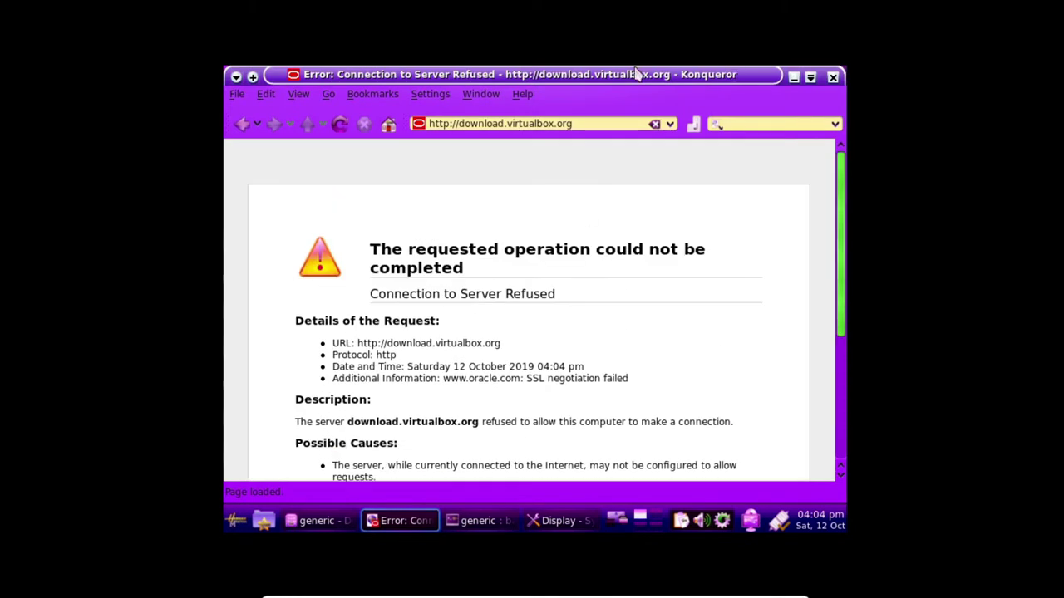
# Close the web browser, file manager and display settings windows, and minimize the terminal
pyautogui.click(616, 123)
pyautogui.click(833, 77)
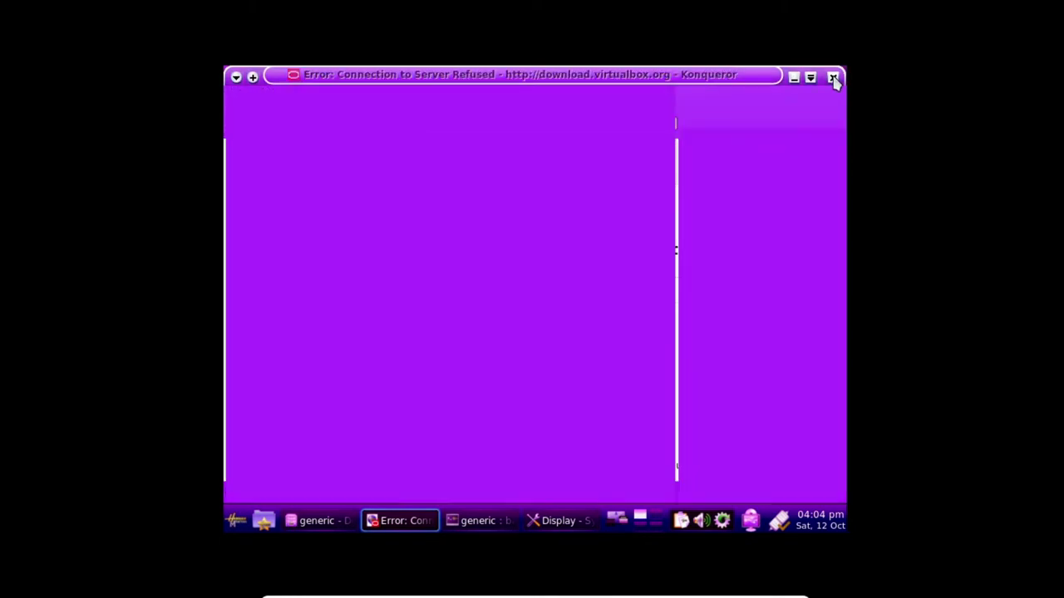
pyautogui.moveTo(426, 80)
pyautogui.mouseDown()
pyautogui.moveTo(540, 92)
pyautogui.moveTo(554, 123)
pyautogui.moveTo(479, 87)
pyautogui.moveTo(496, 105)
pyautogui.mouseUp()
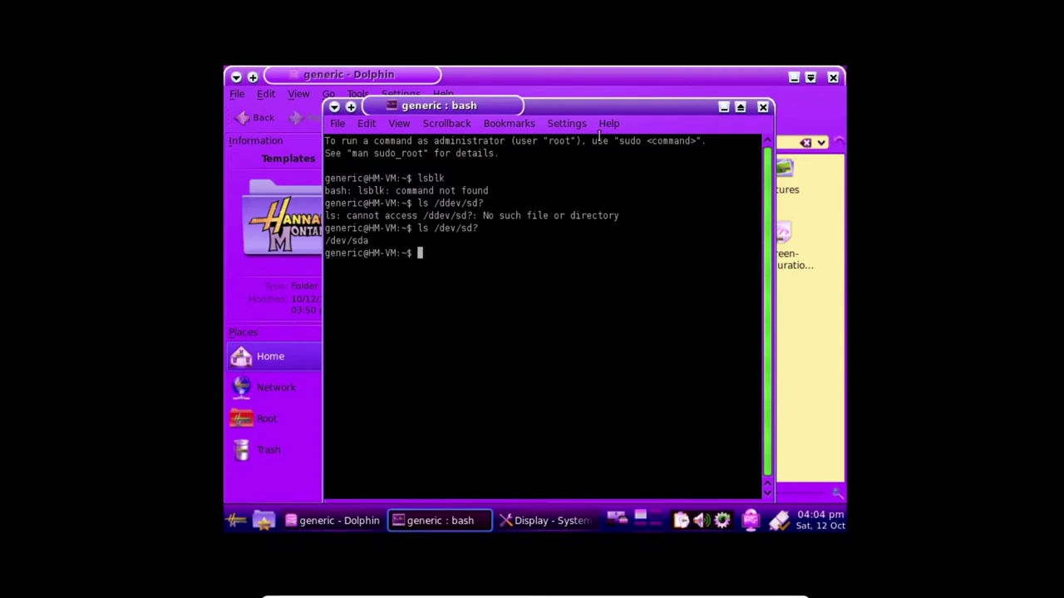
pyautogui.click(723, 108)
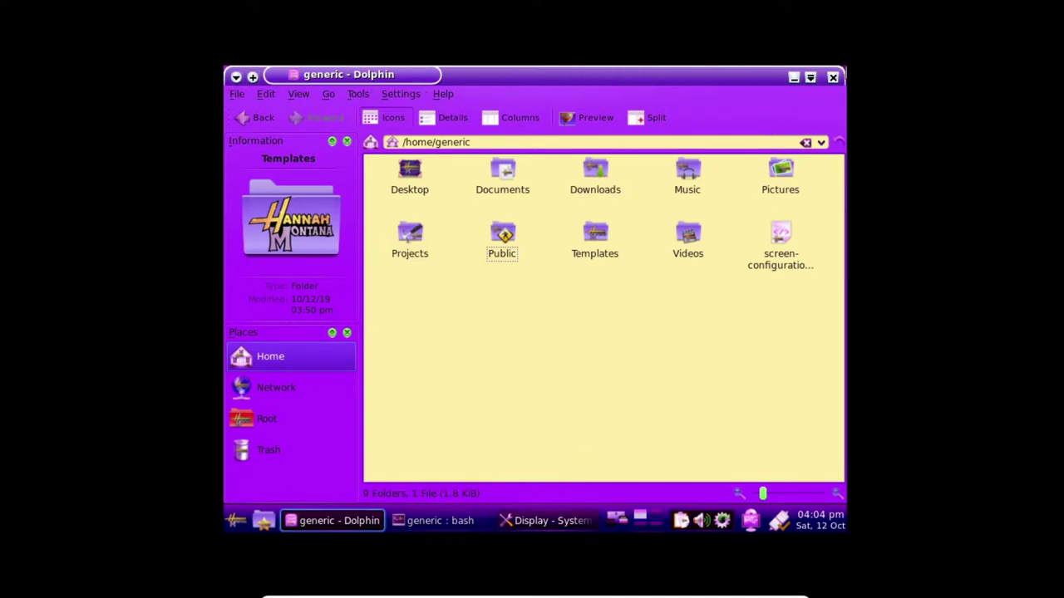
pyautogui.click(833, 77)
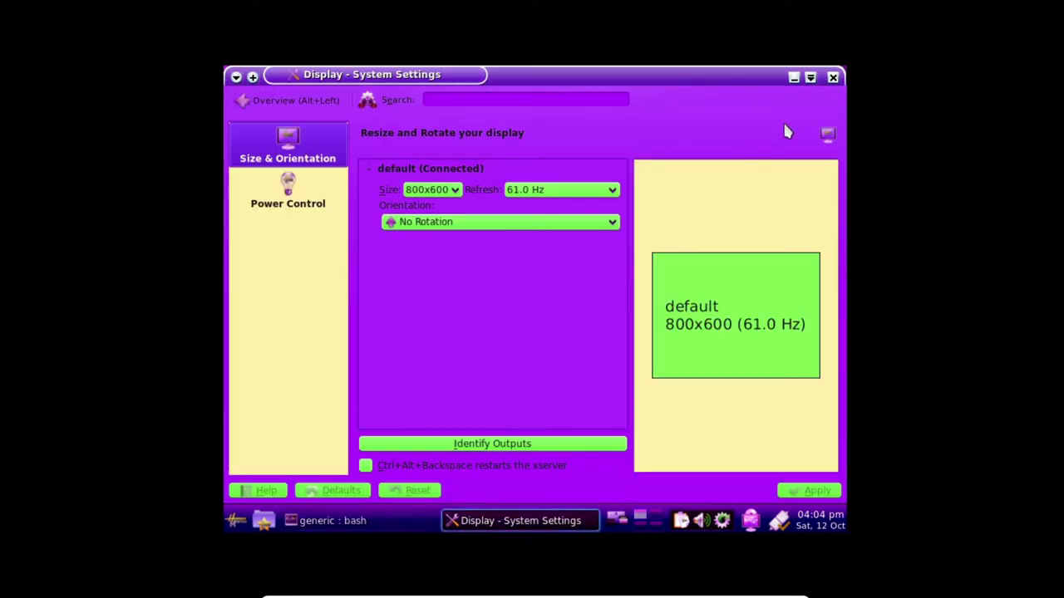
pyautogui.click(833, 77)
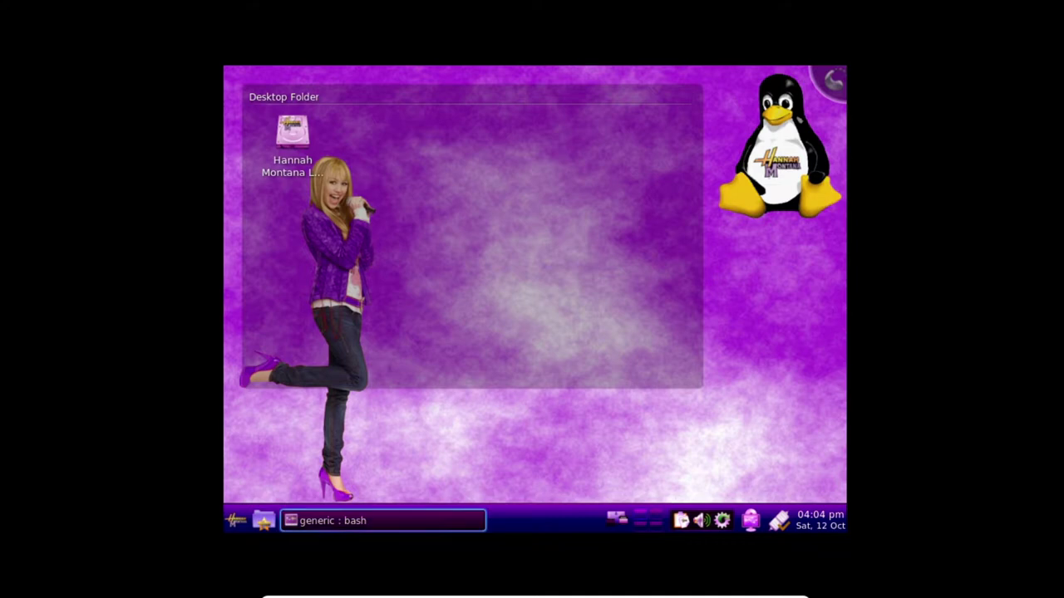
# In the restored terminal, list the usermod options and try running sudo usermod -l without a login name
pyautogui.click(403, 524)
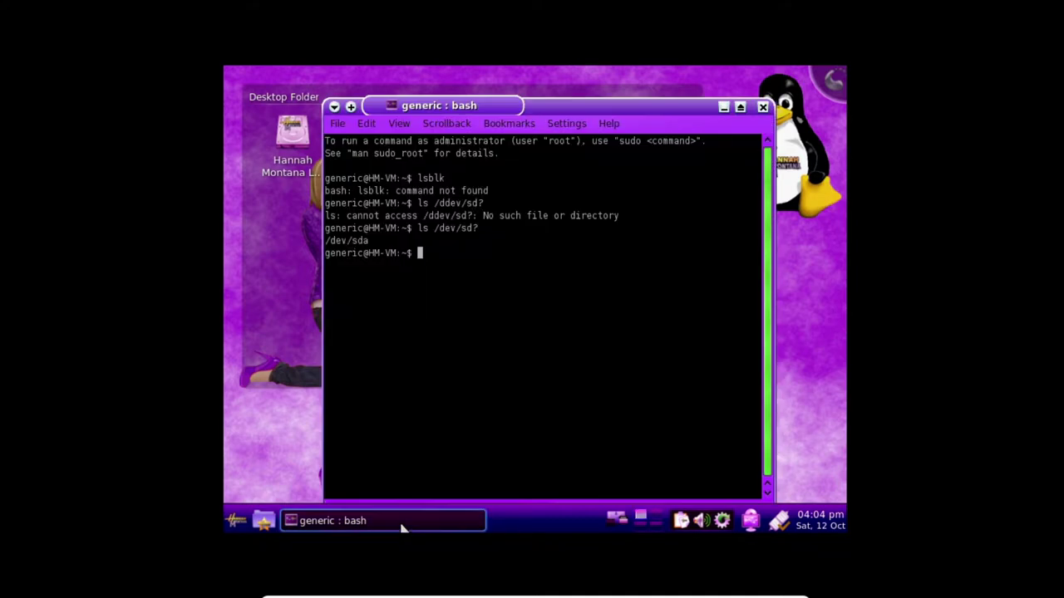
pyautogui.moveTo(498, 106); pyautogui.dragTo(488, 79)
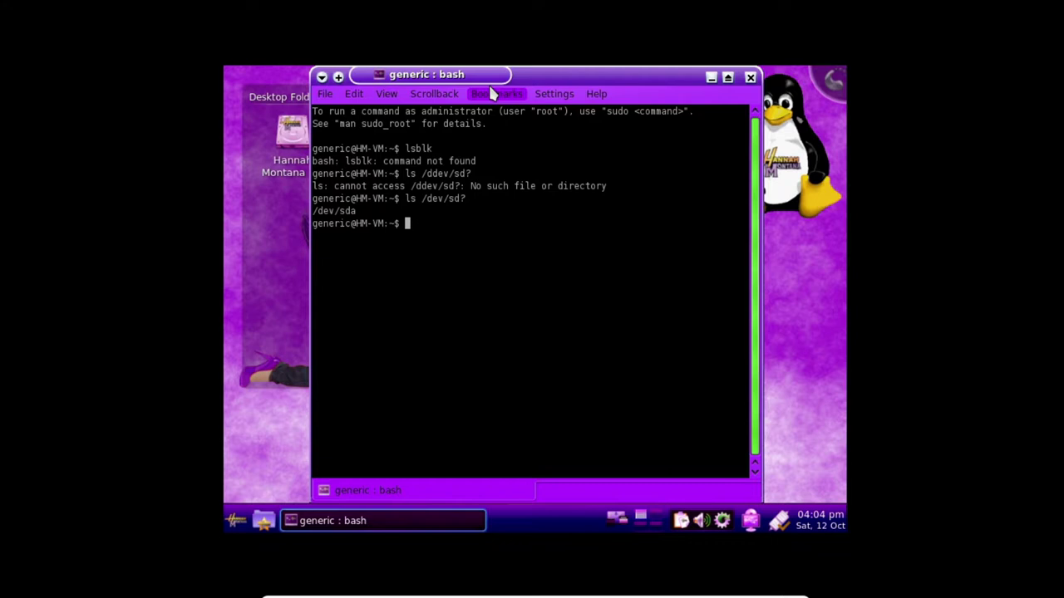
pyautogui.write('usermof')
pyautogui.press('Return')
pyautogui.press('Up')
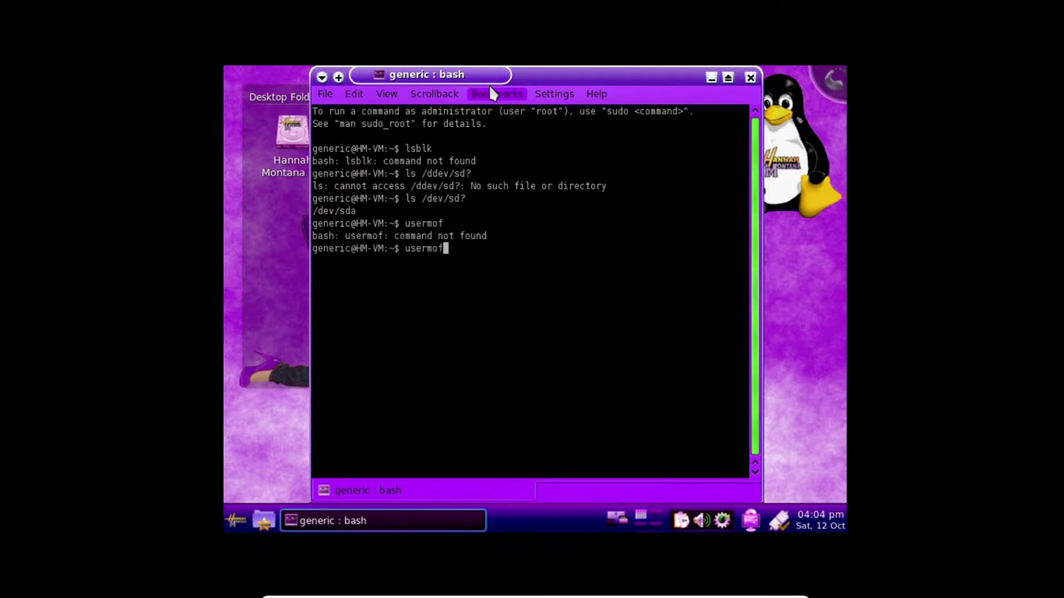
pyautogui.press('BackSpace')
pyautogui.write('d')
pyautogui.press('Return')
pyautogui.write('sudo usermod')
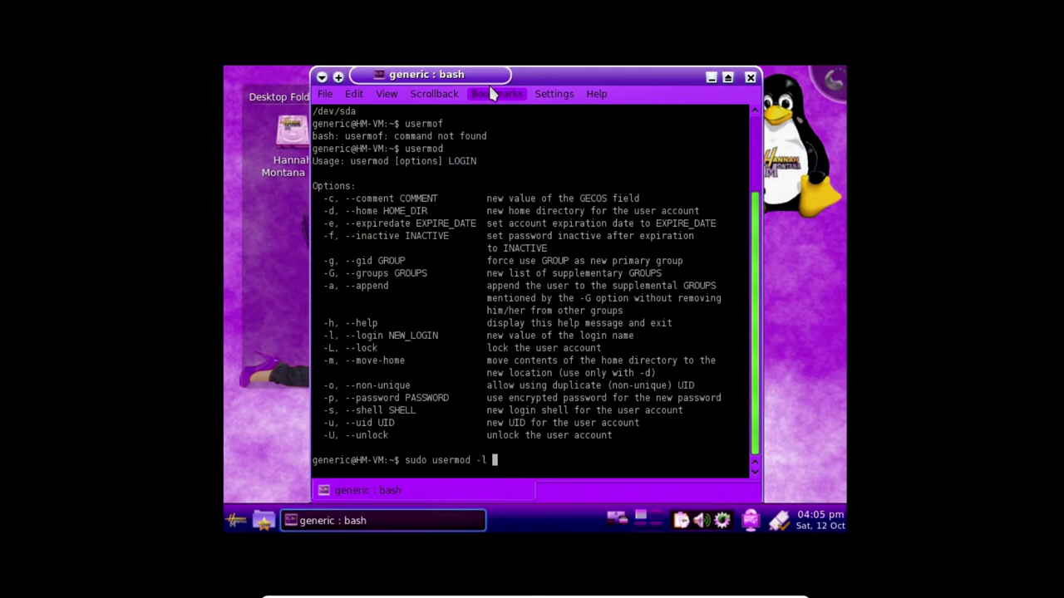
pyautogui.press('Return')
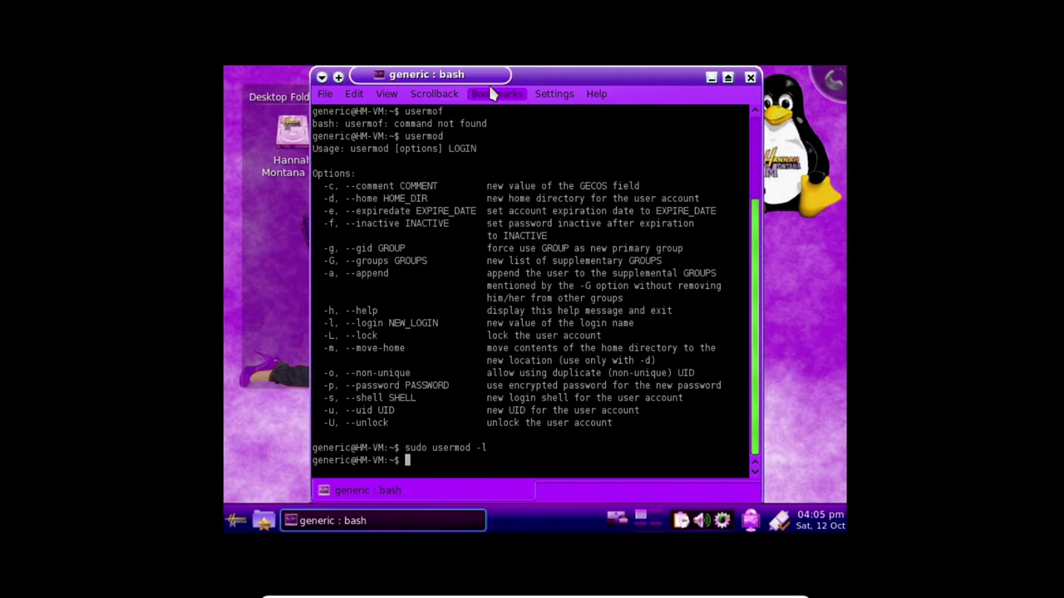
# Try to start the zsh shell in the terminal, closing the stray open quote and rerunning the command
pyautogui.write('z')
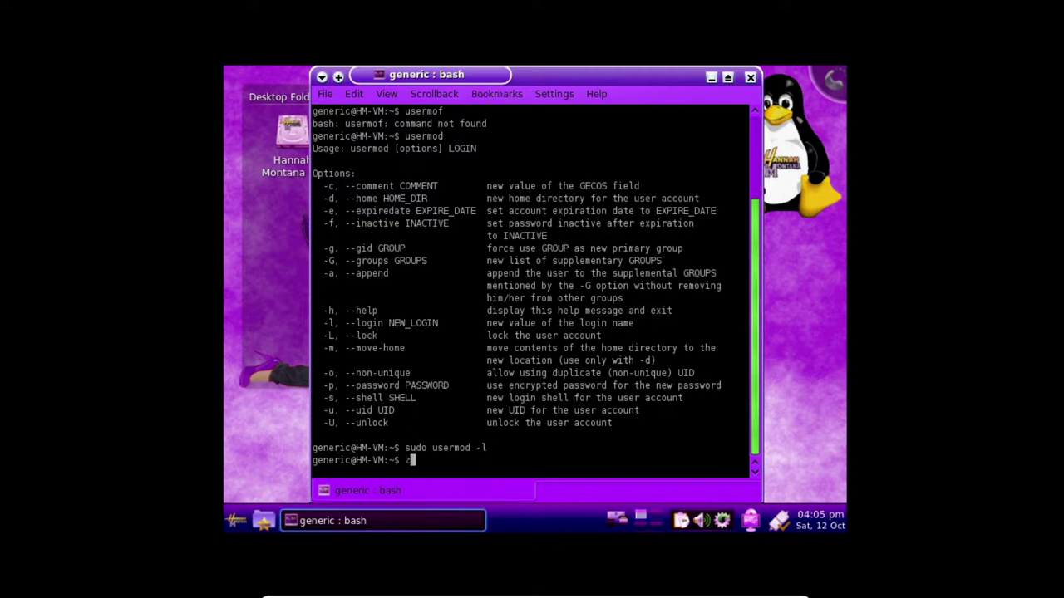
pyautogui.write("sh'")
pyautogui.press('Return')
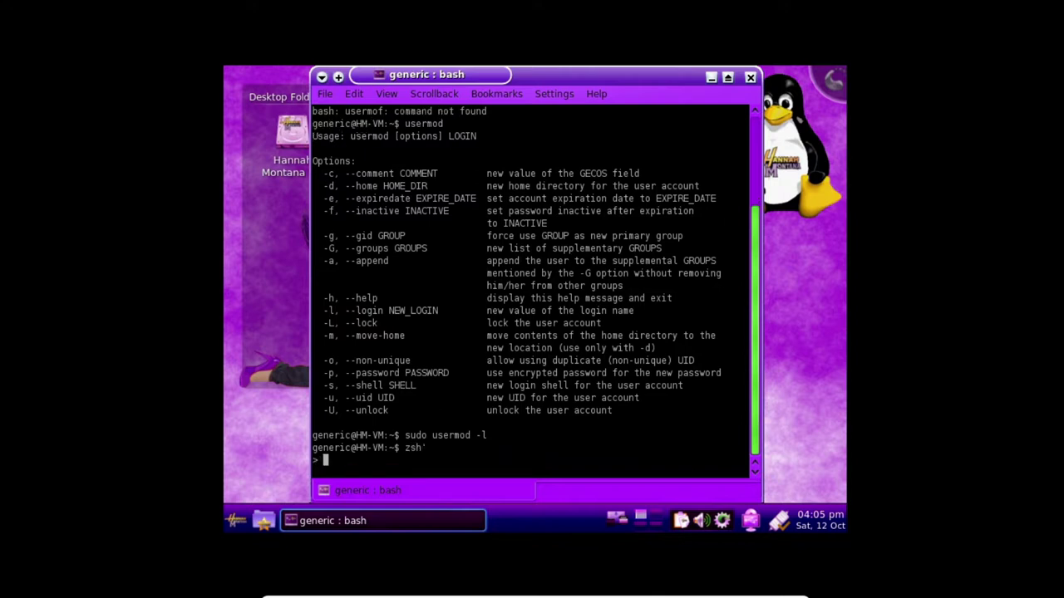
pyautogui.press('Return')
pyautogui.write("'")
pyautogui.press('Return')
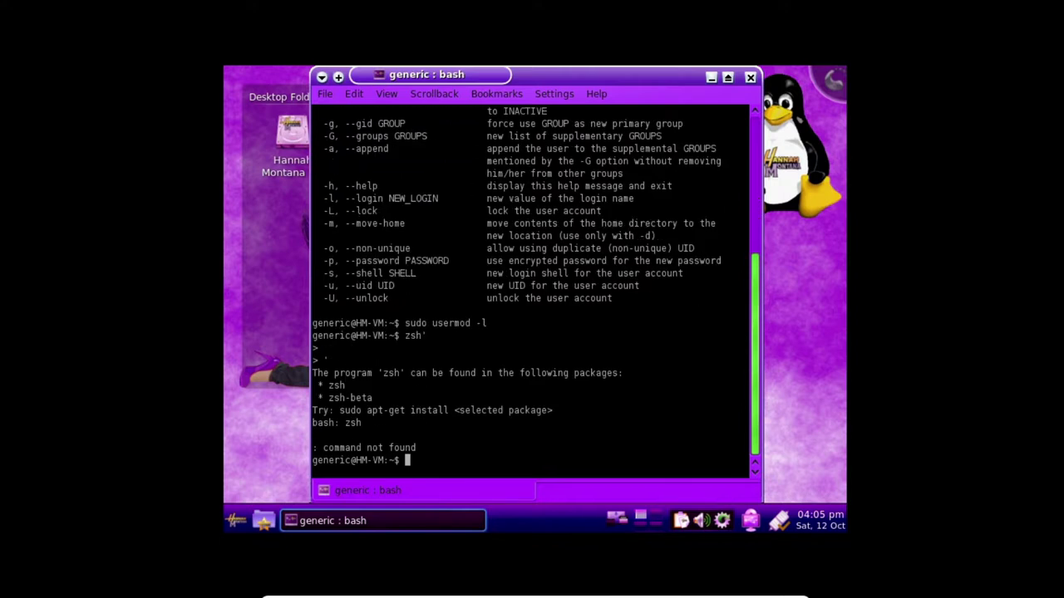
pyautogui.write("zsh'")
pyautogui.press('Return')
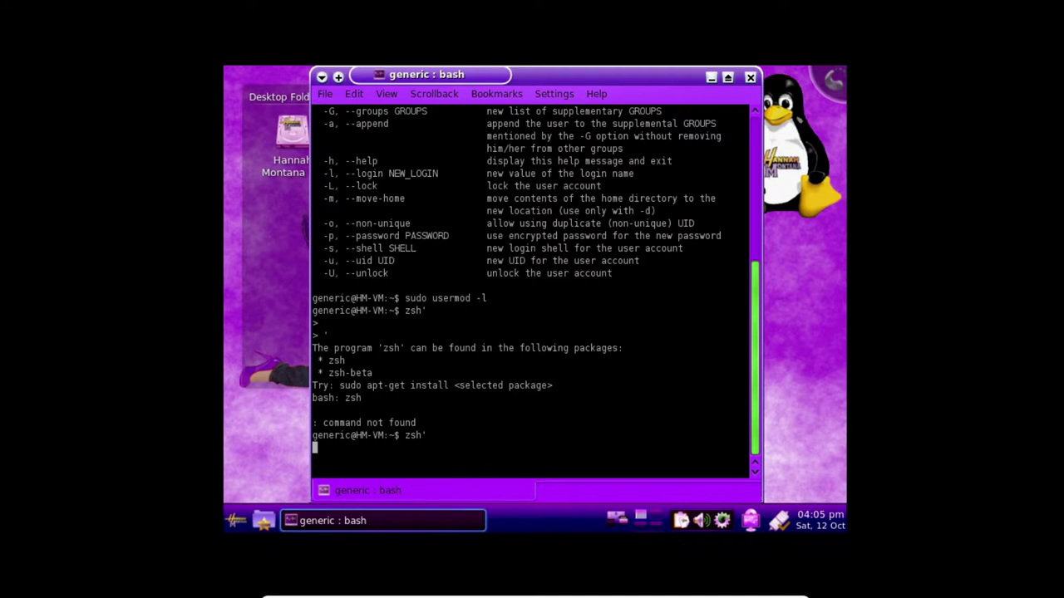
pyautogui.press('Return')
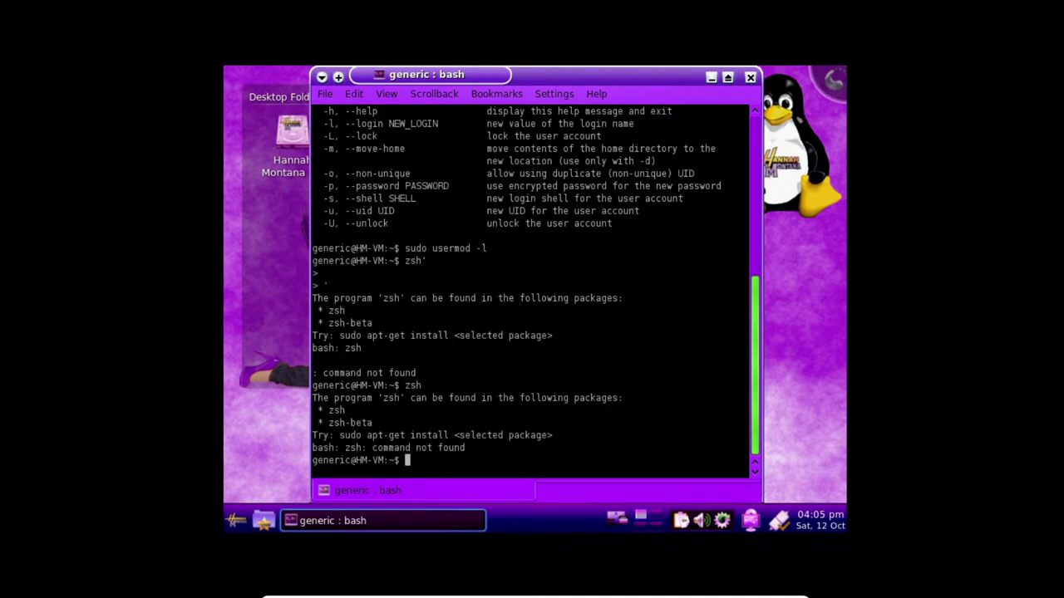
# Try to install zsh with sudo apt-get install zsh, entering the account password and accepting installation without verification
pyautogui.write('sudo apt-get install zsh')
pyautogui.press('Return')
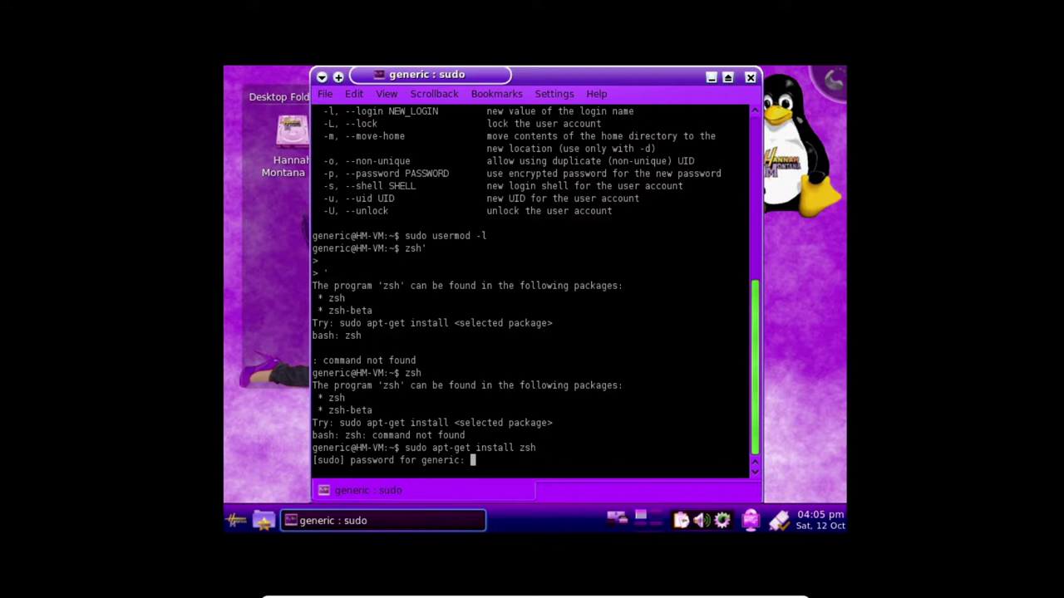
pyautogui.press('Return')
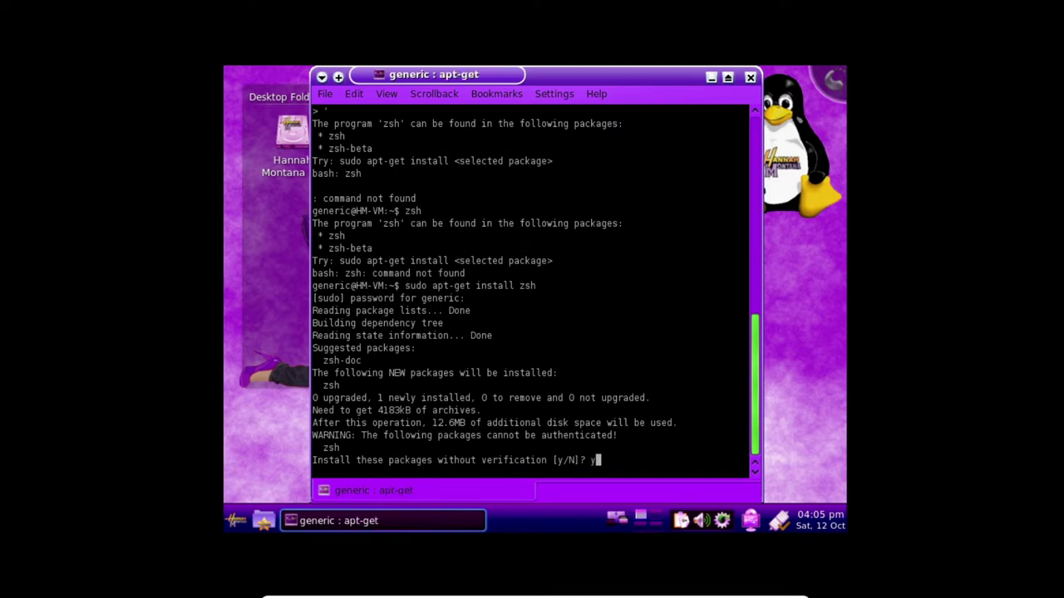
pyautogui.press('Return')
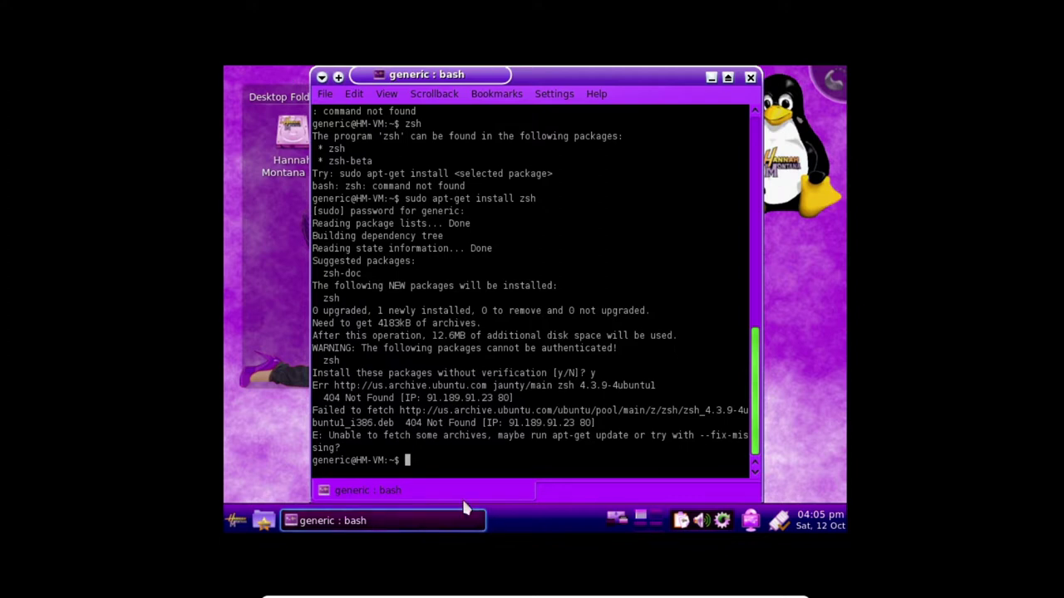
# Close the terminal window to clear the desktop
pyautogui.click(563, 408)
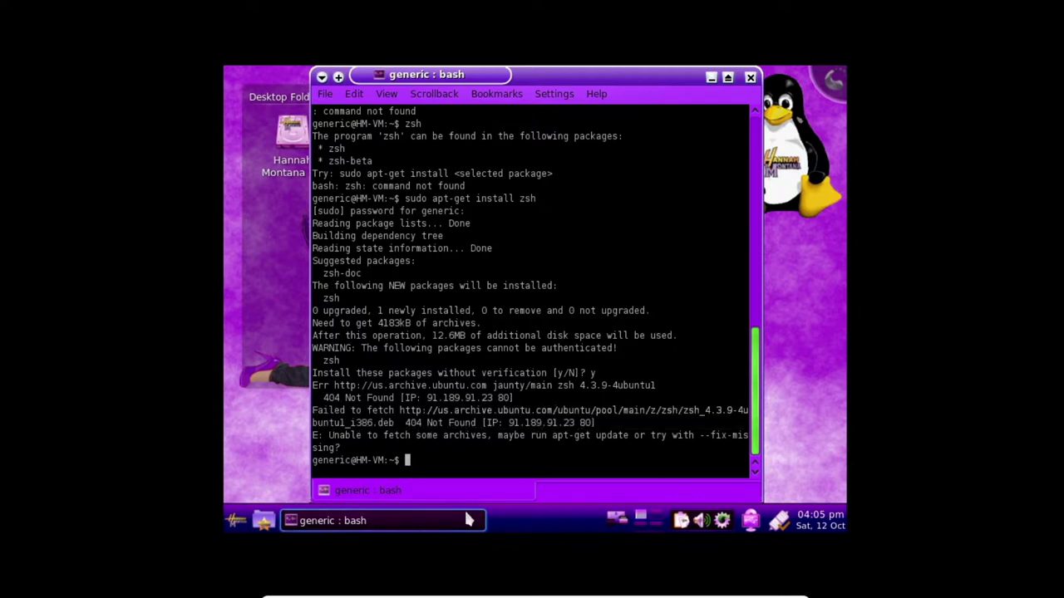
pyautogui.rightClick(467, 519)
pyautogui.click(457, 486)
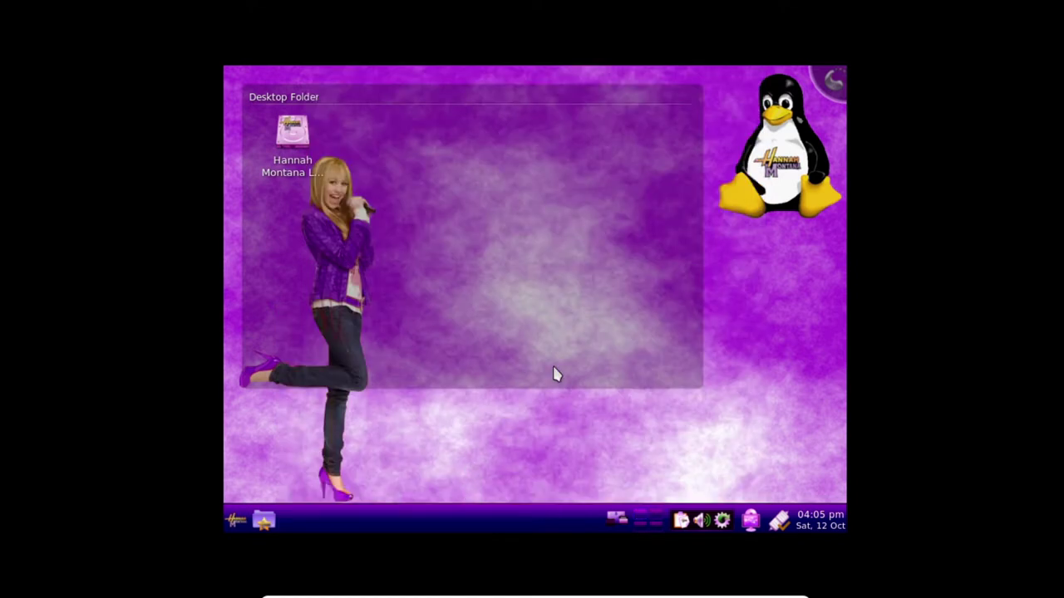
# Browse the Office programs in the application launcher, return to all categories and make the launcher taller
pyautogui.click(235, 521)
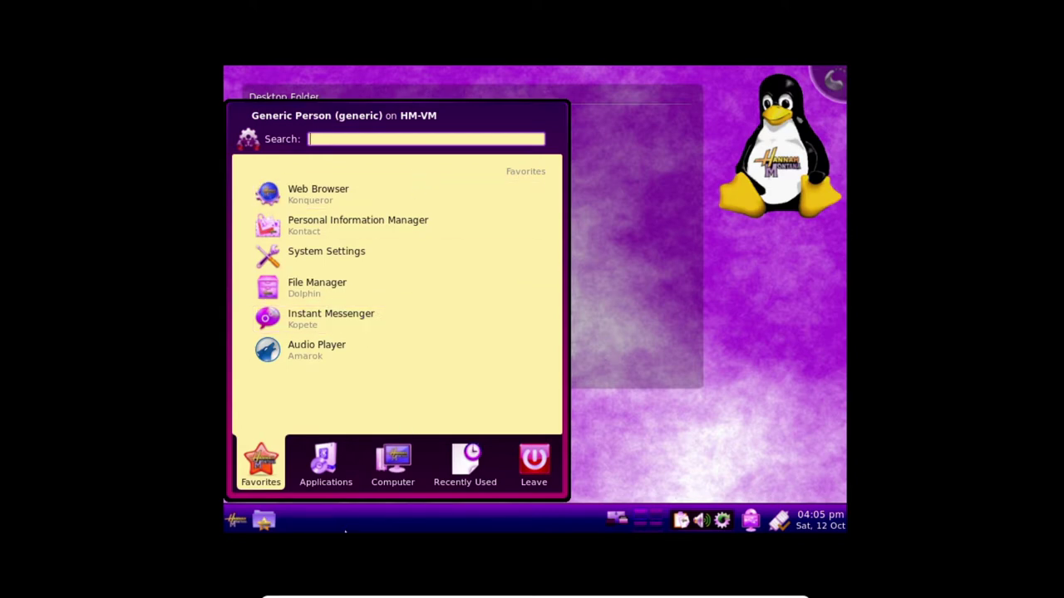
pyautogui.click(331, 486)
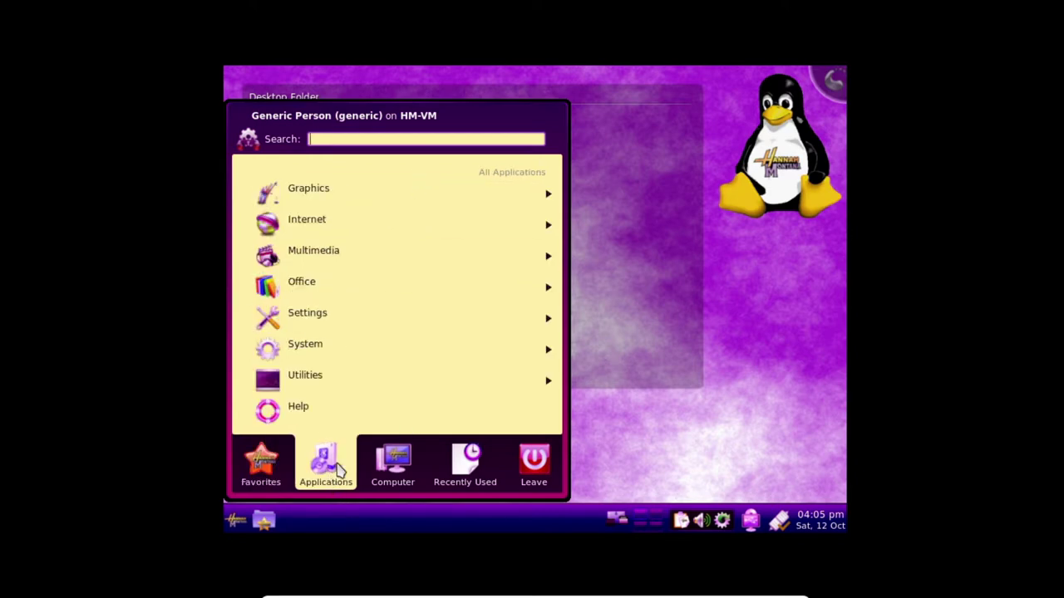
pyautogui.click(487, 288)
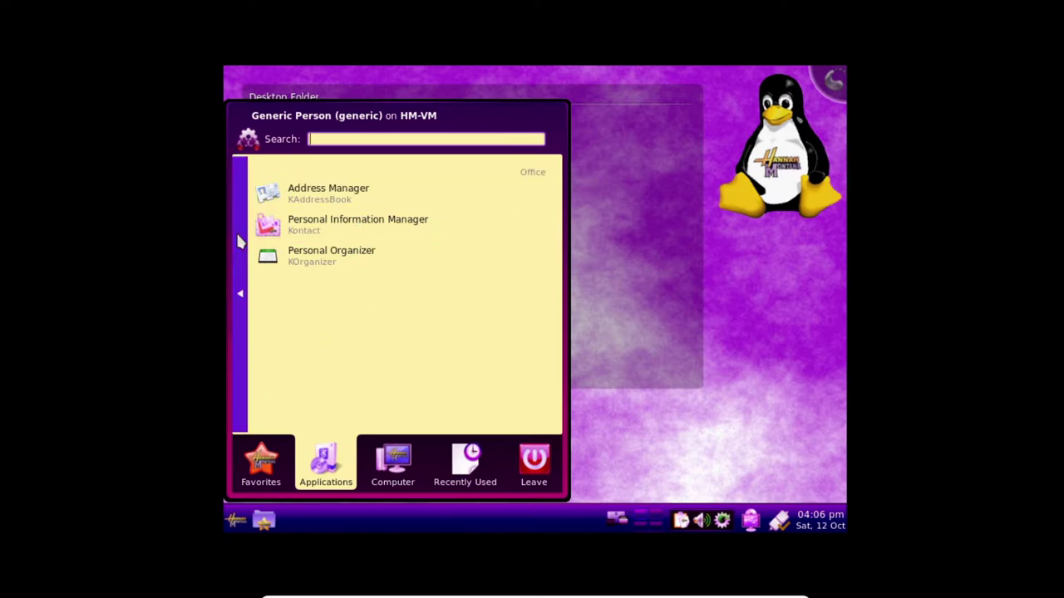
pyautogui.rightClick(374, 264)
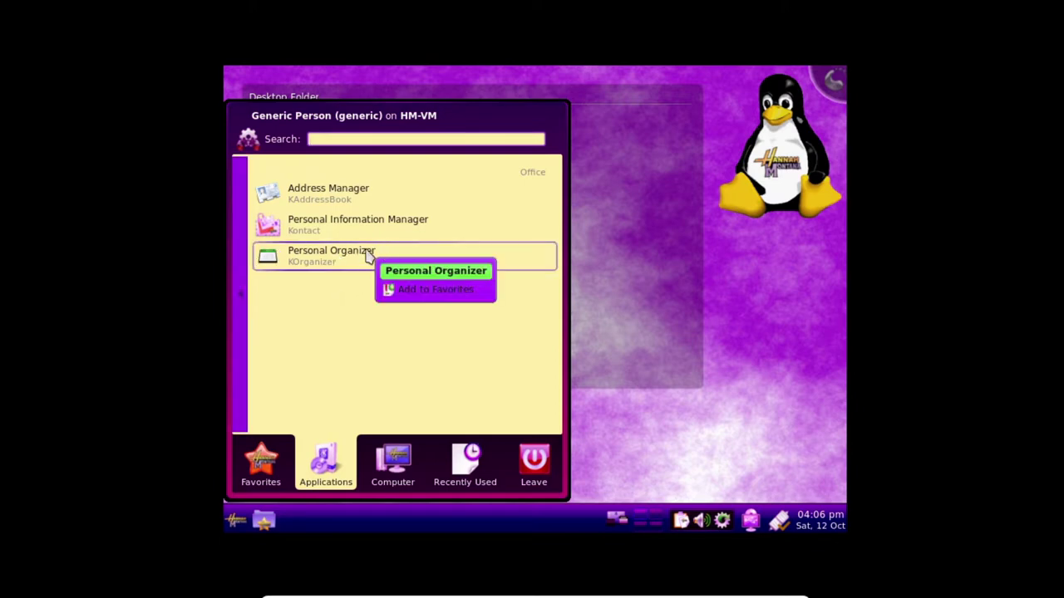
pyautogui.click(366, 337)
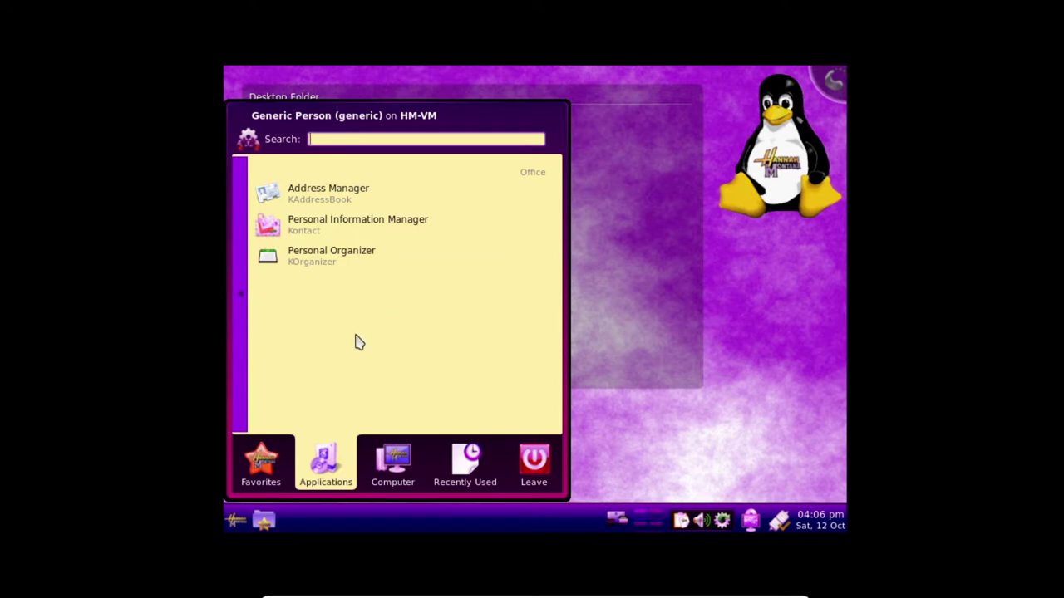
pyautogui.click(243, 304)
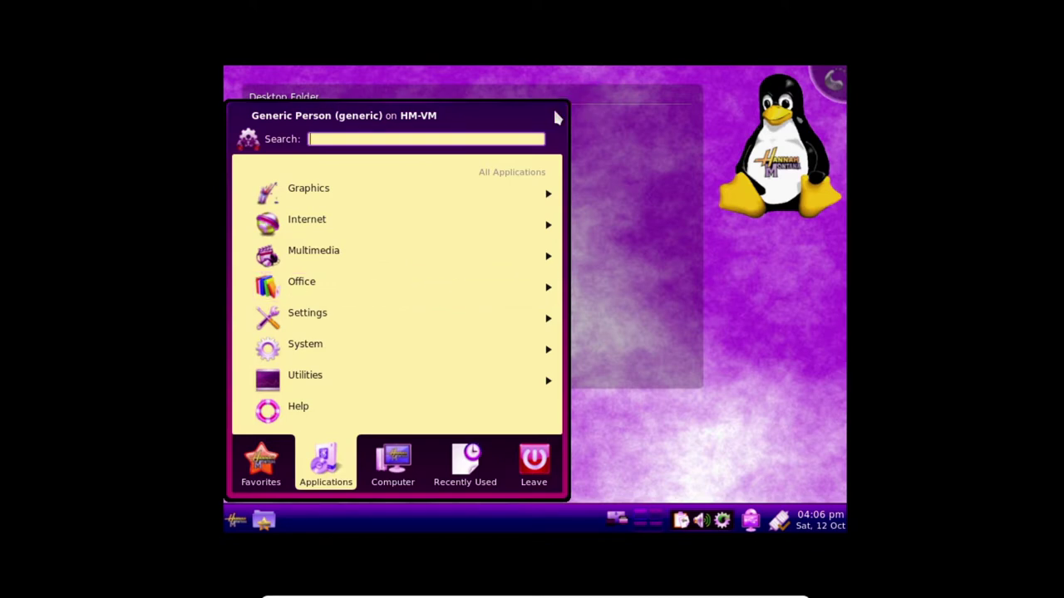
pyautogui.moveTo(569, 106); pyautogui.dragTo(339, 80)
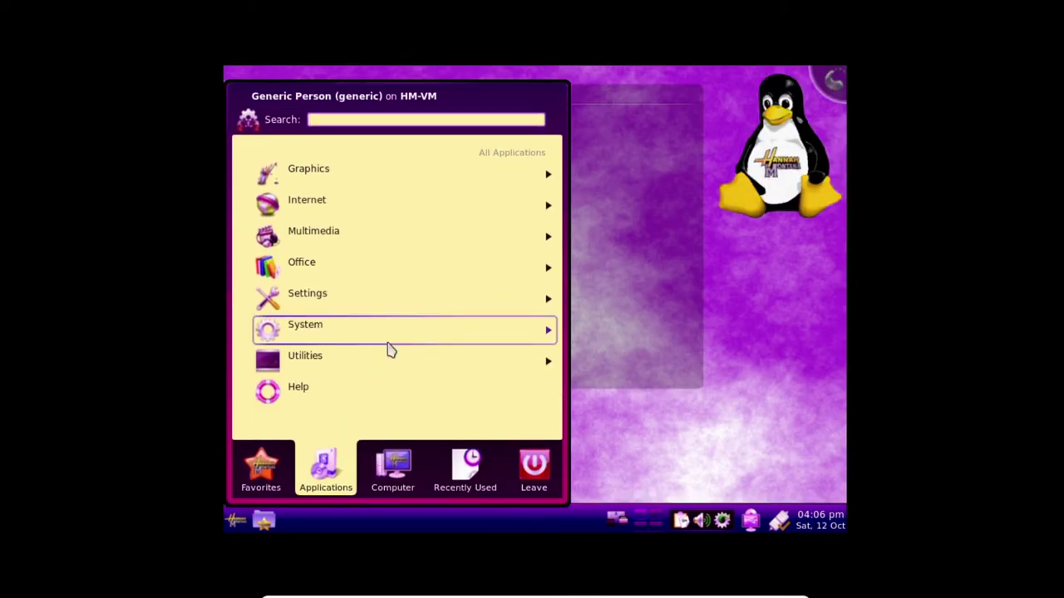
# Open the KMouseTool automatic mouse click utility, look over its settings and close its dialog
pyautogui.click(422, 354)
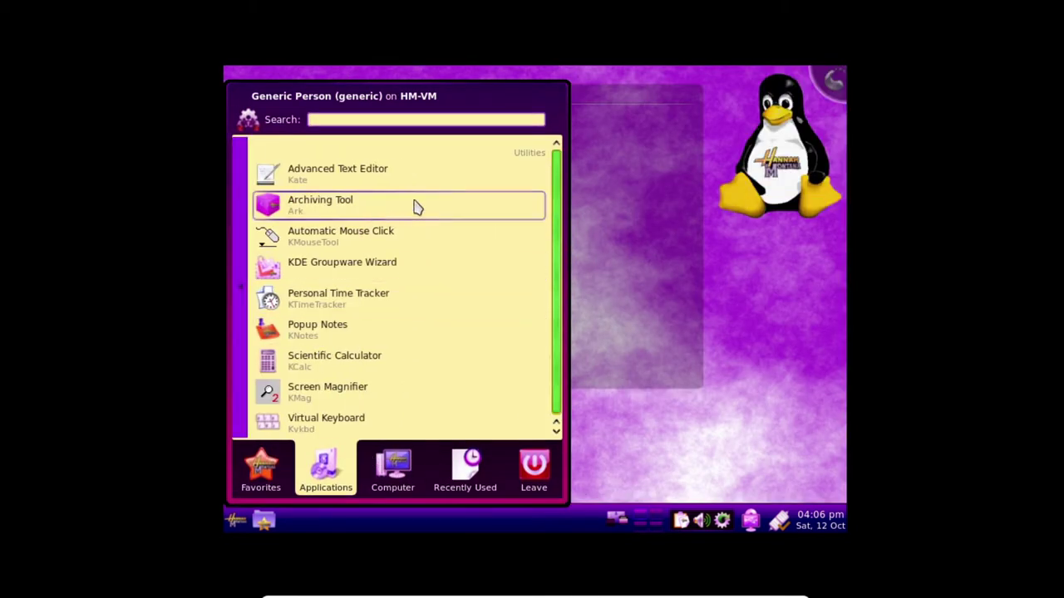
pyautogui.click(350, 243)
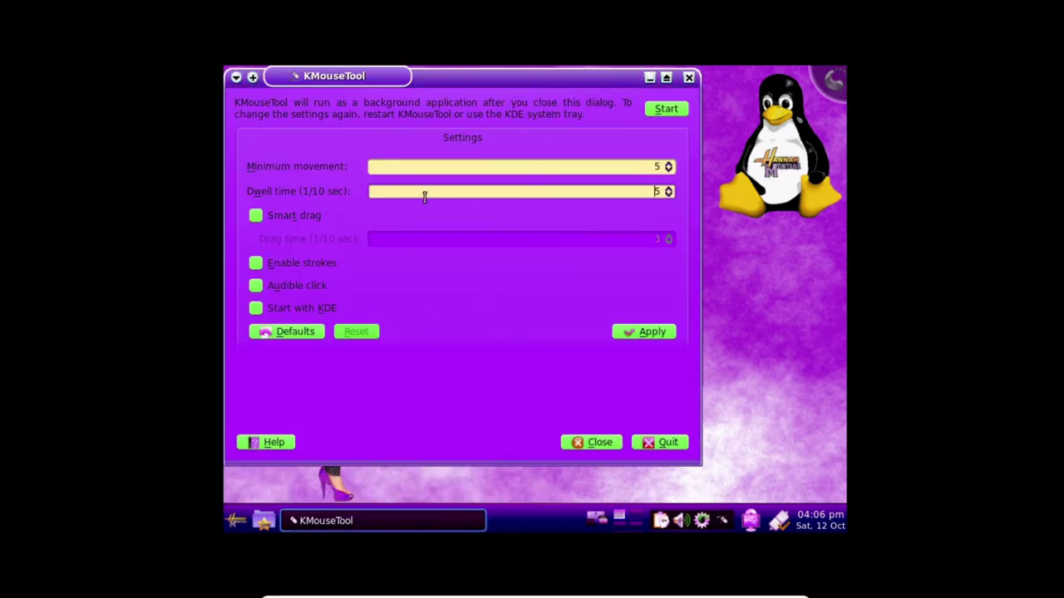
pyautogui.click(311, 214)
pyautogui.click(305, 211)
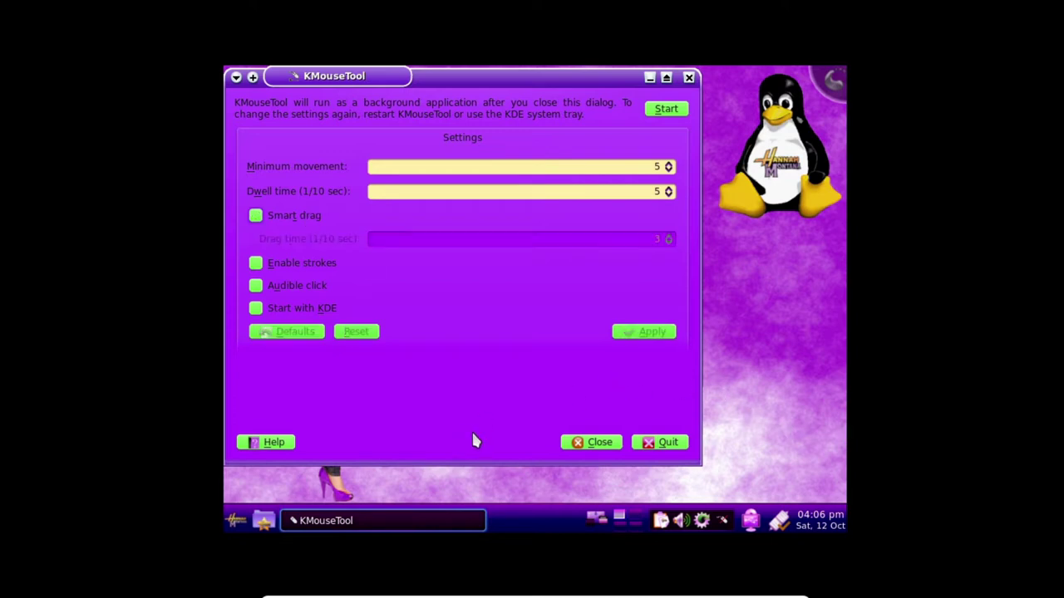
pyautogui.rightClick(587, 479)
pyautogui.click(587, 459)
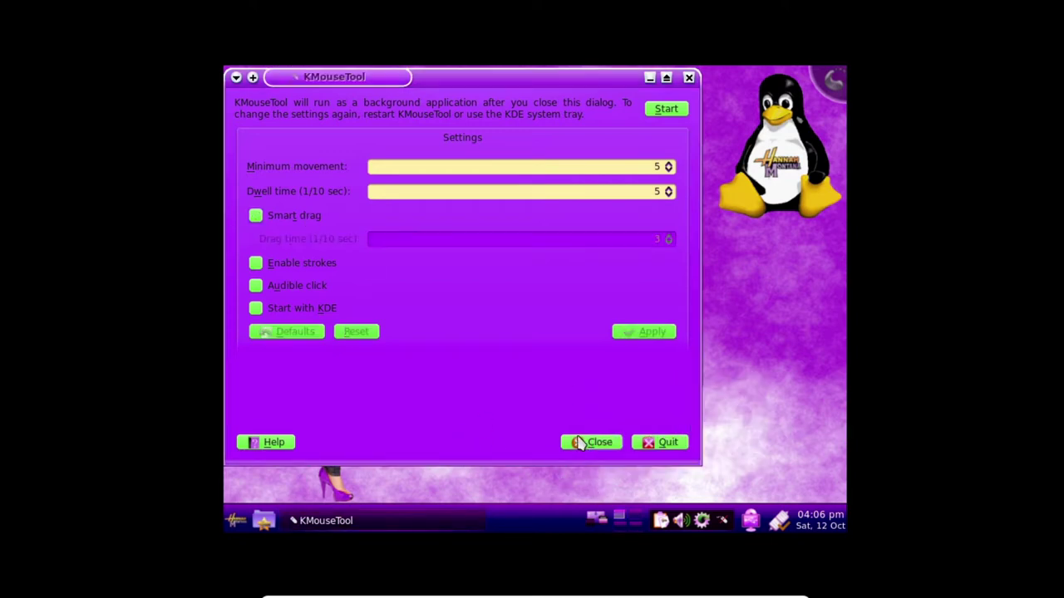
pyautogui.click(589, 442)
# Open System Settings and go to the Appearance settings
pyautogui.click(236, 520)
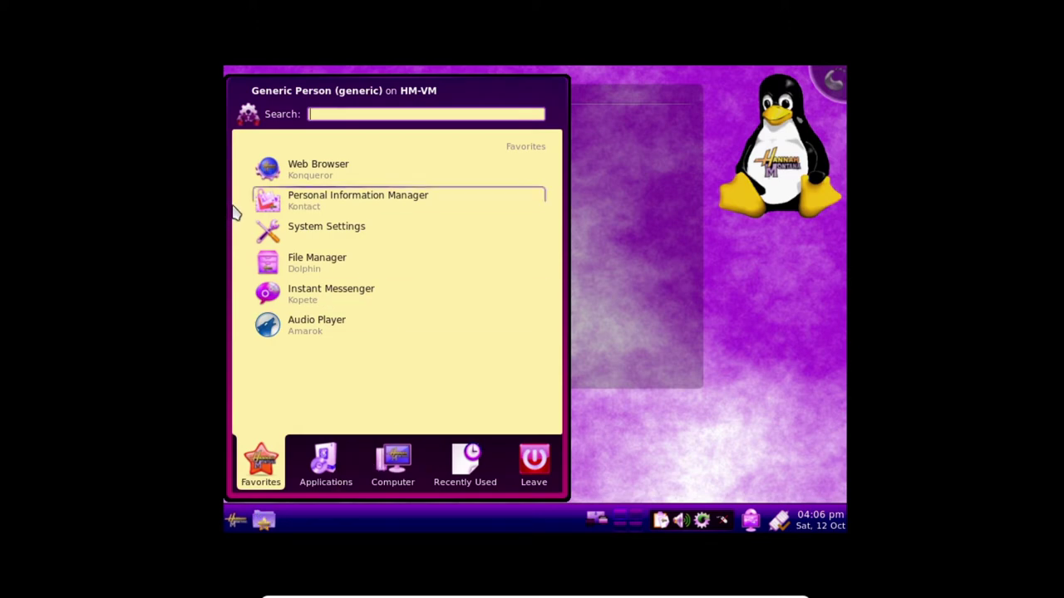
pyautogui.click(361, 234)
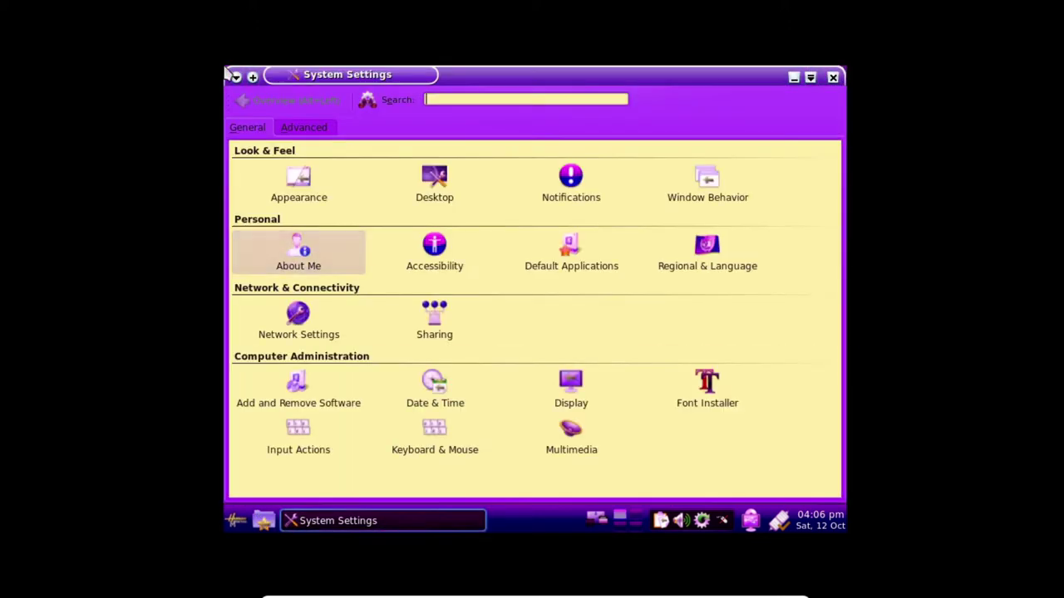
pyautogui.click(307, 196)
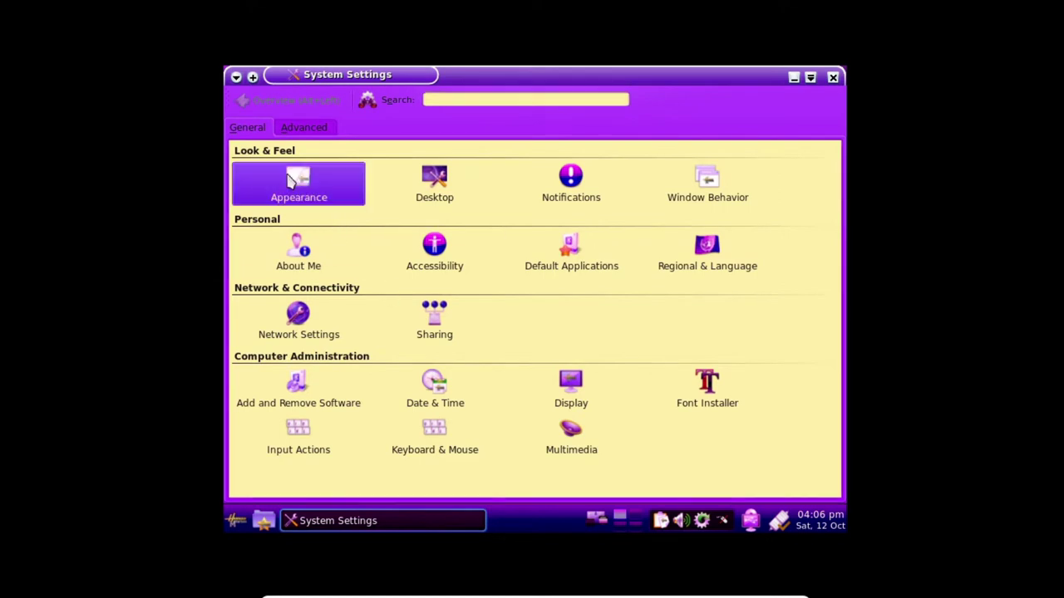
pyautogui.click(232, 179)
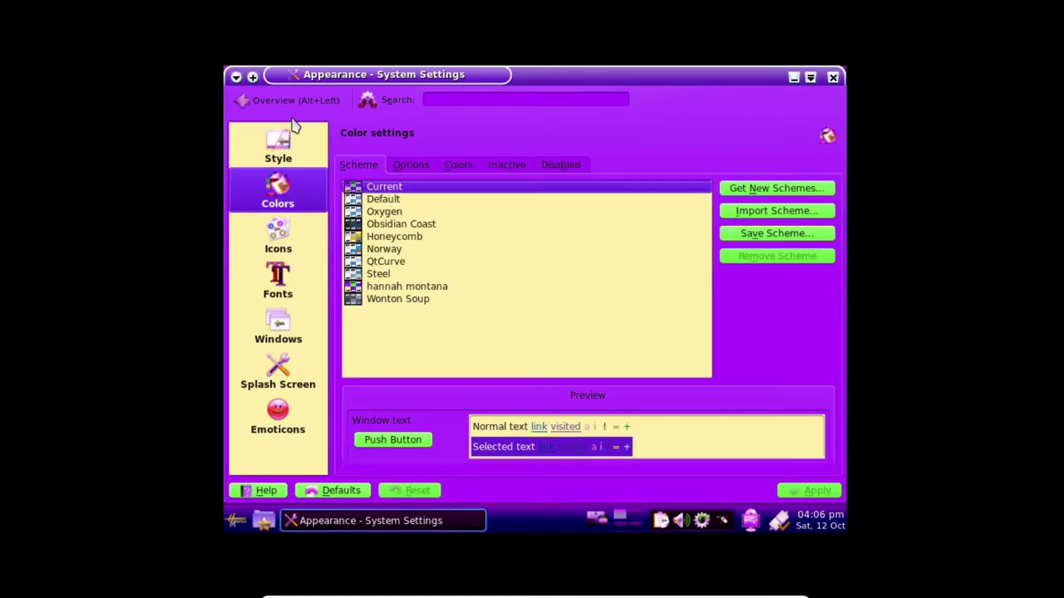
# Set the KDE widget style to GTK+ and apply it
pyautogui.click(278, 146)
pyautogui.click(664, 191)
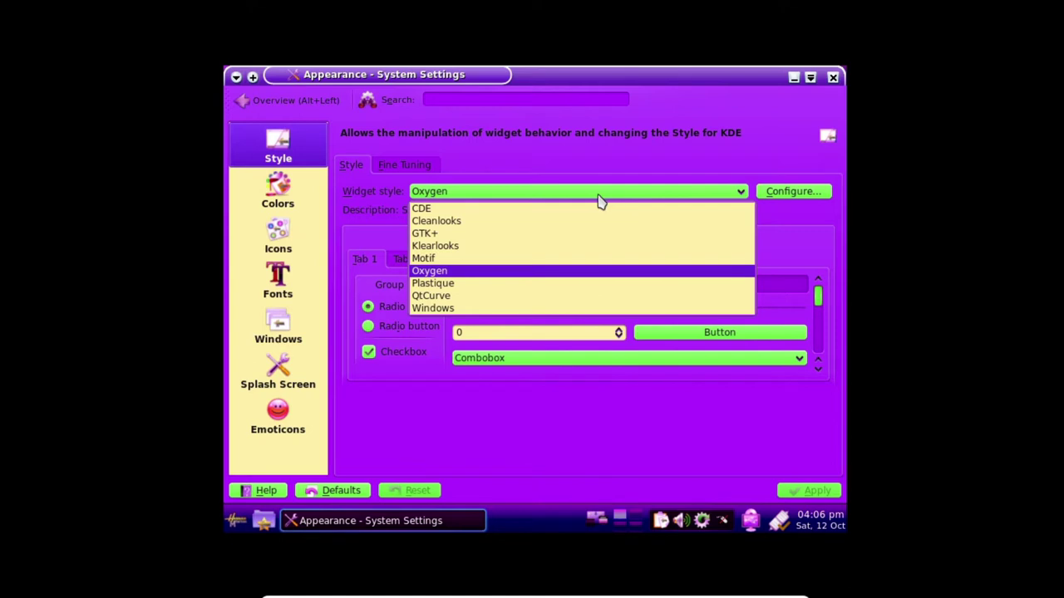
pyautogui.click(458, 236)
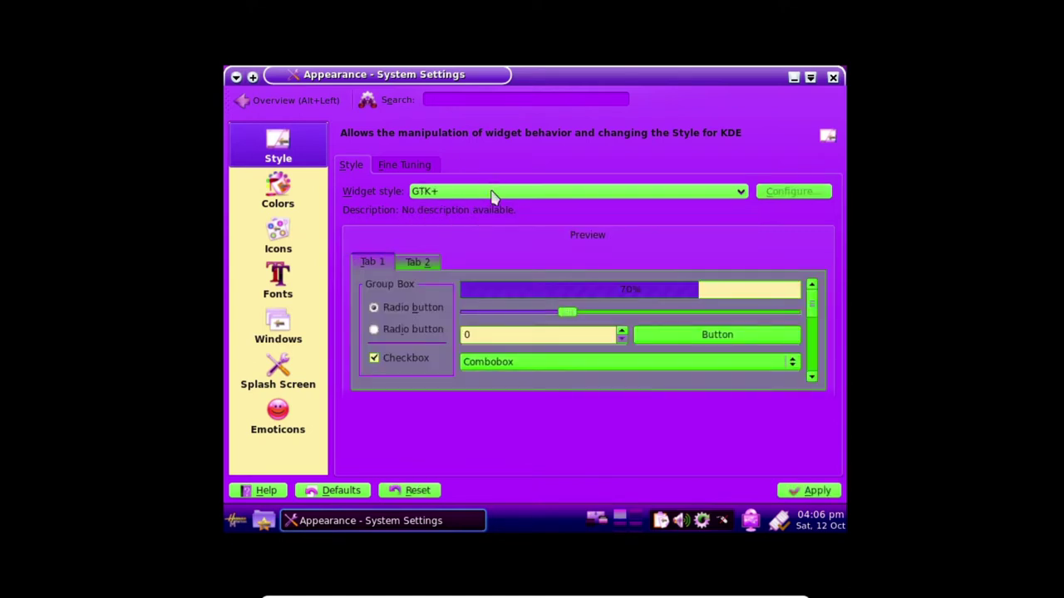
pyautogui.click(806, 491)
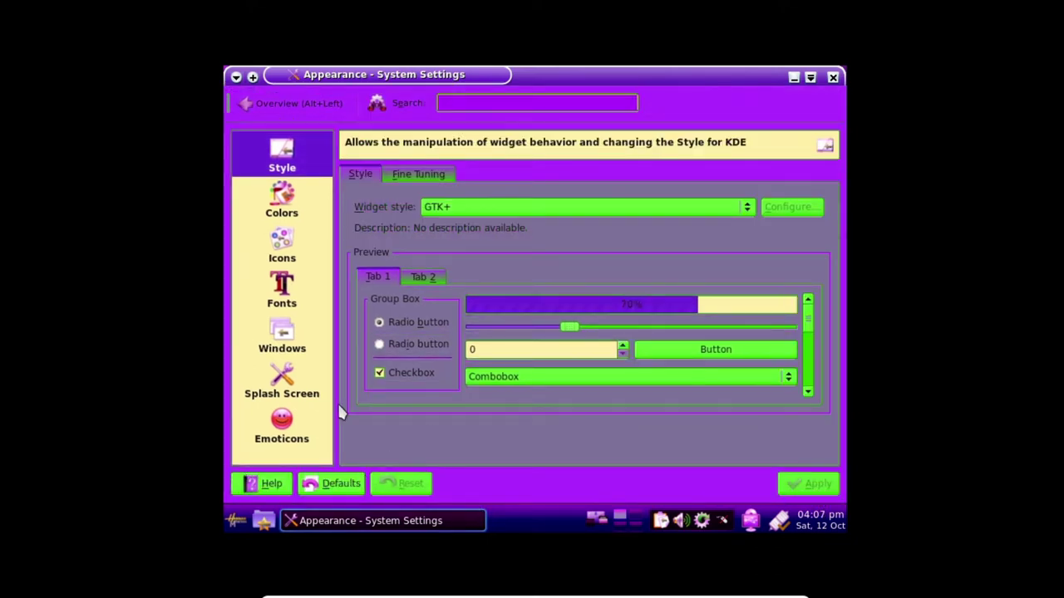
# Preview the Motif widget style, and switch the desktop to the Plastique style and apply it
pyautogui.click(485, 207)
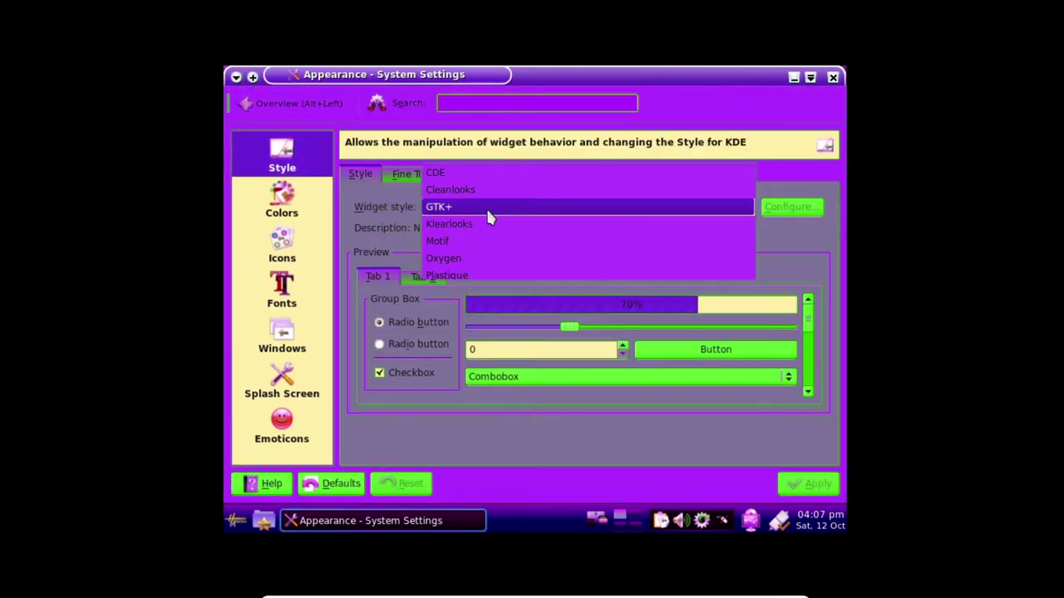
pyautogui.click(488, 241)
pyautogui.click(489, 207)
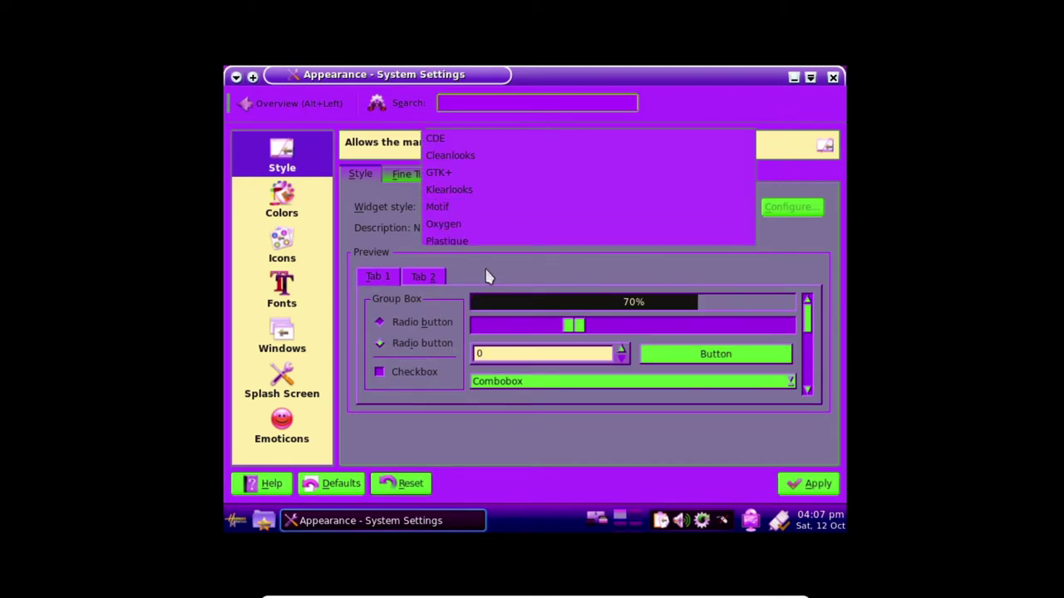
pyautogui.click(489, 242)
pyautogui.click(817, 487)
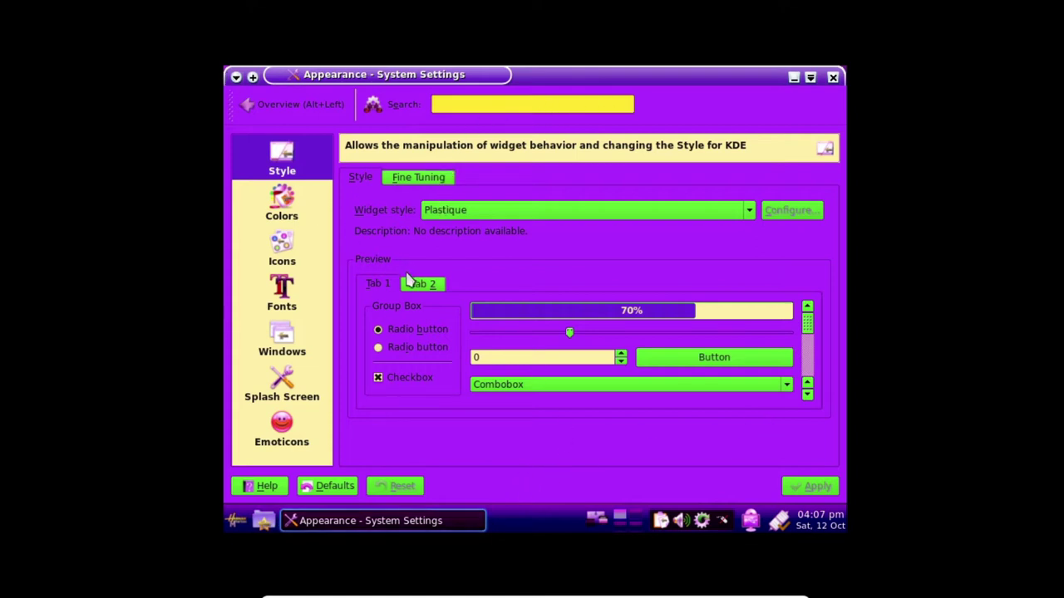
# Preview the Cleanlooks, CDE and QtCurve widget styles
pyautogui.click(452, 213)
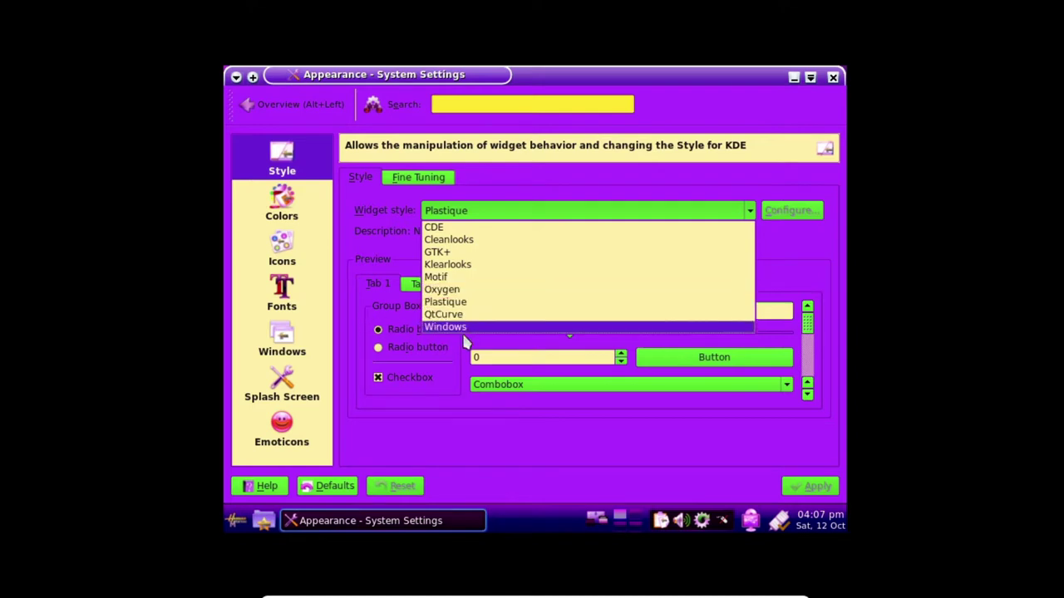
pyautogui.click(466, 244)
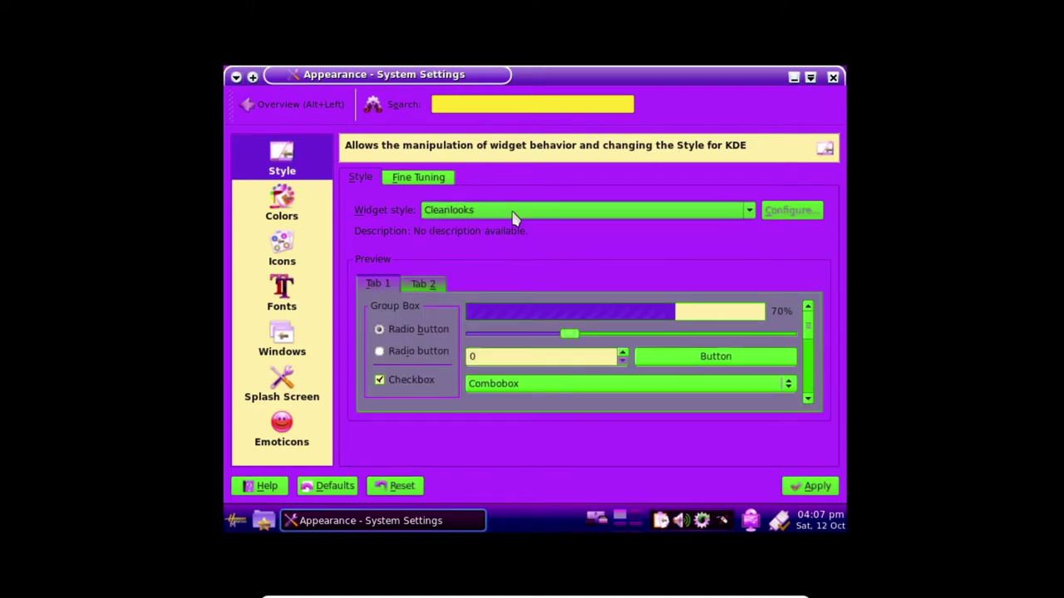
pyautogui.click(508, 213)
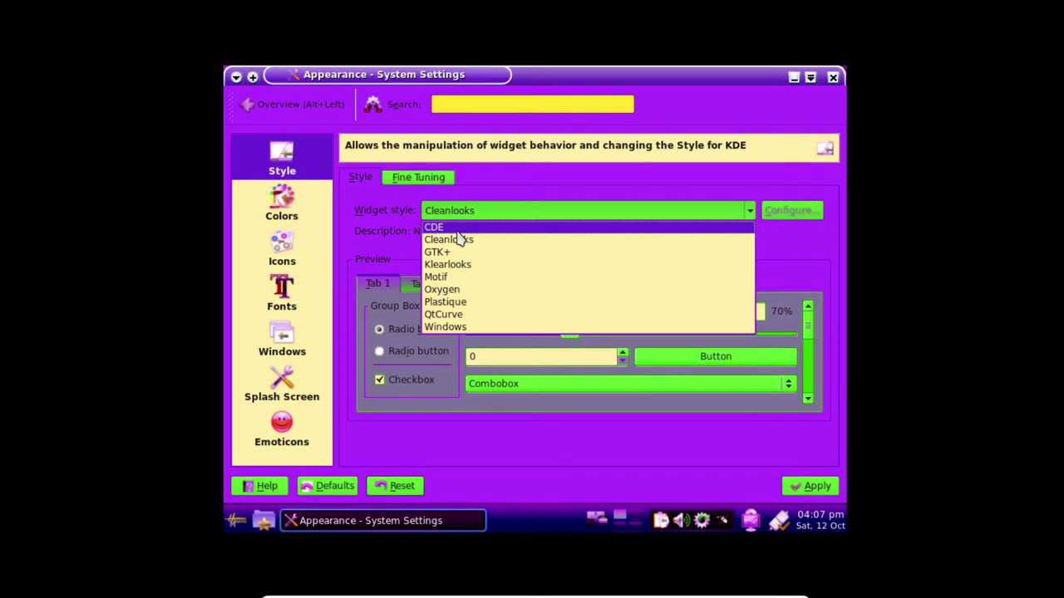
pyautogui.click(465, 226)
pyautogui.click(468, 213)
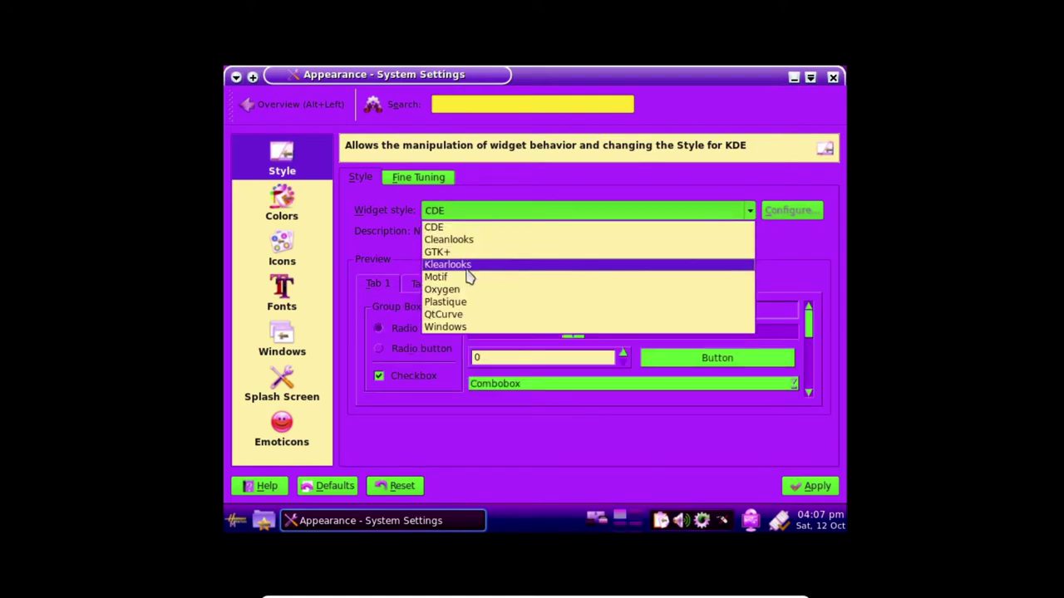
pyautogui.click(445, 314)
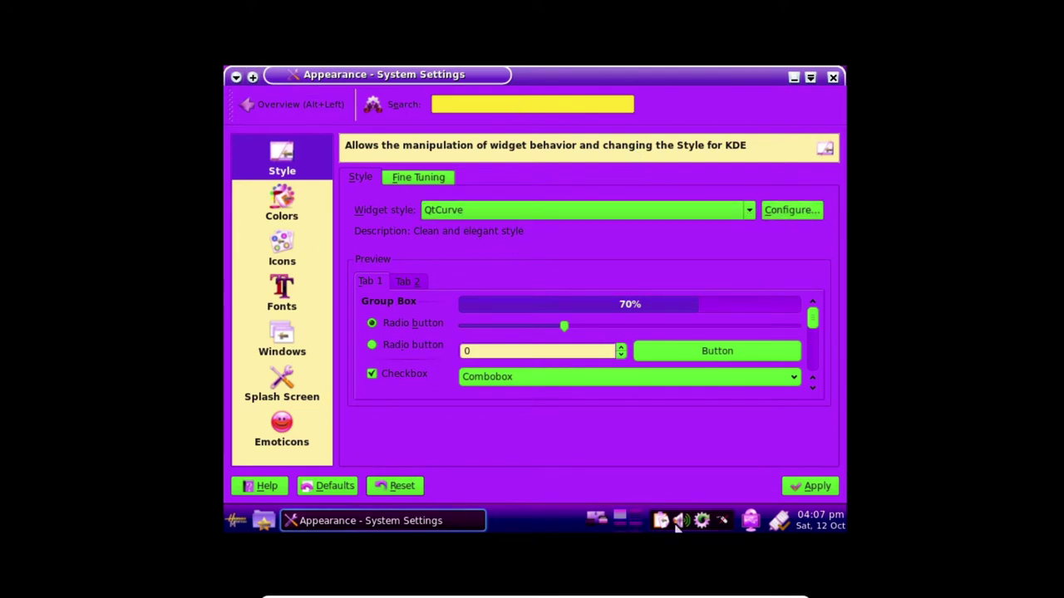
# Set the KDE widget style to Oxygen and apply it
pyautogui.click(592, 213)
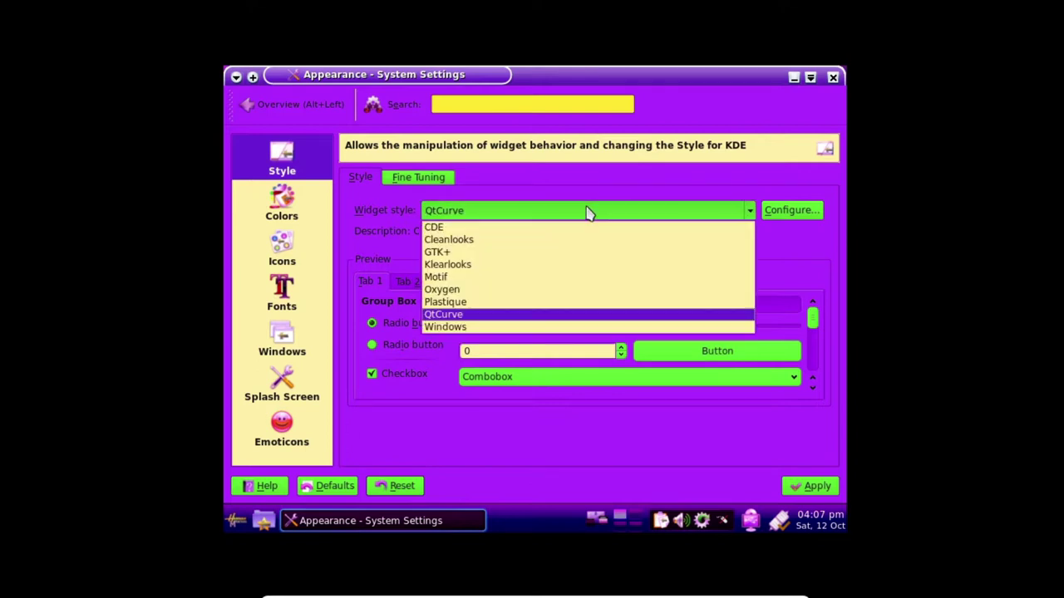
pyautogui.click(517, 290)
pyautogui.click(810, 485)
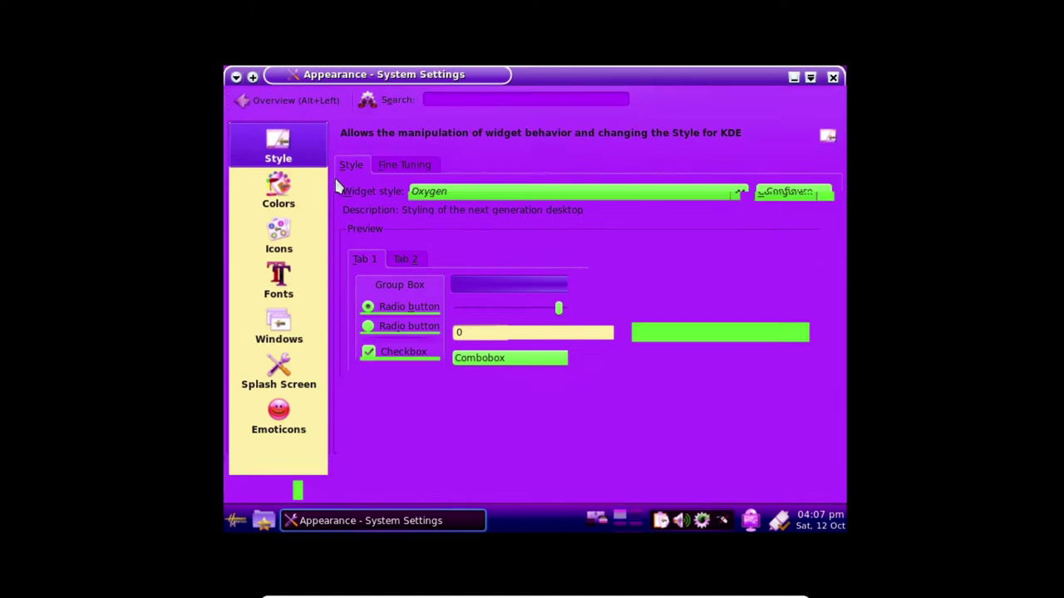
# Look over the style's fine-tuning options, including the available text positions, and return to the main style settings
pyautogui.click(400, 163)
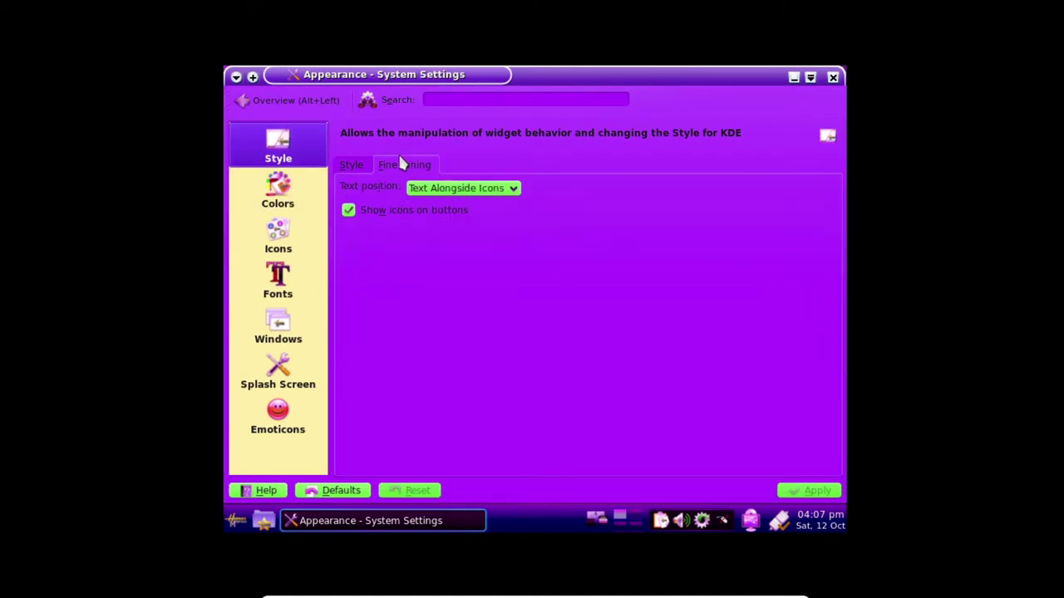
pyautogui.click(434, 190)
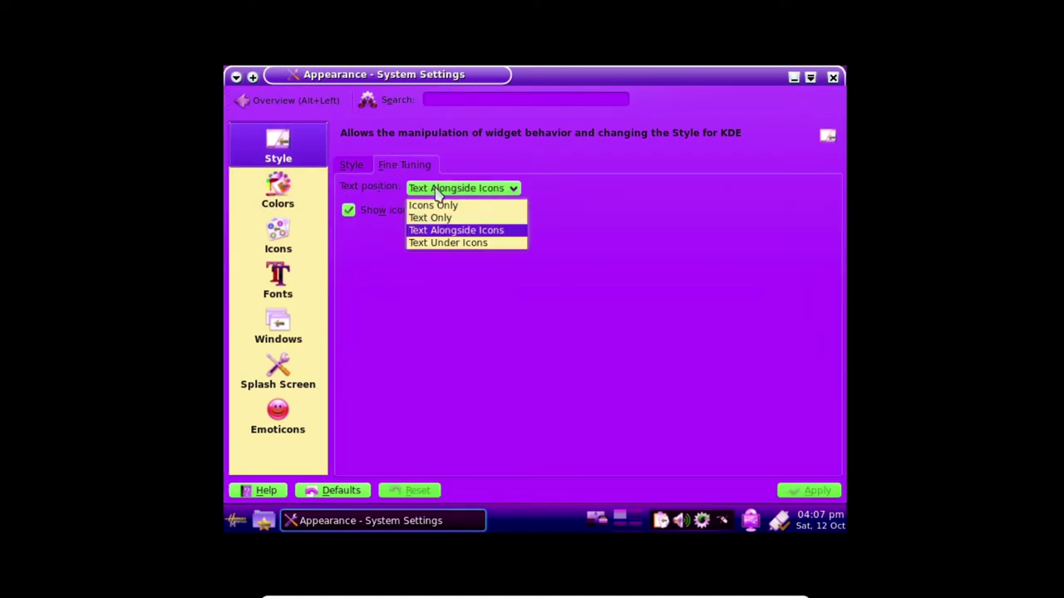
pyautogui.click(438, 190)
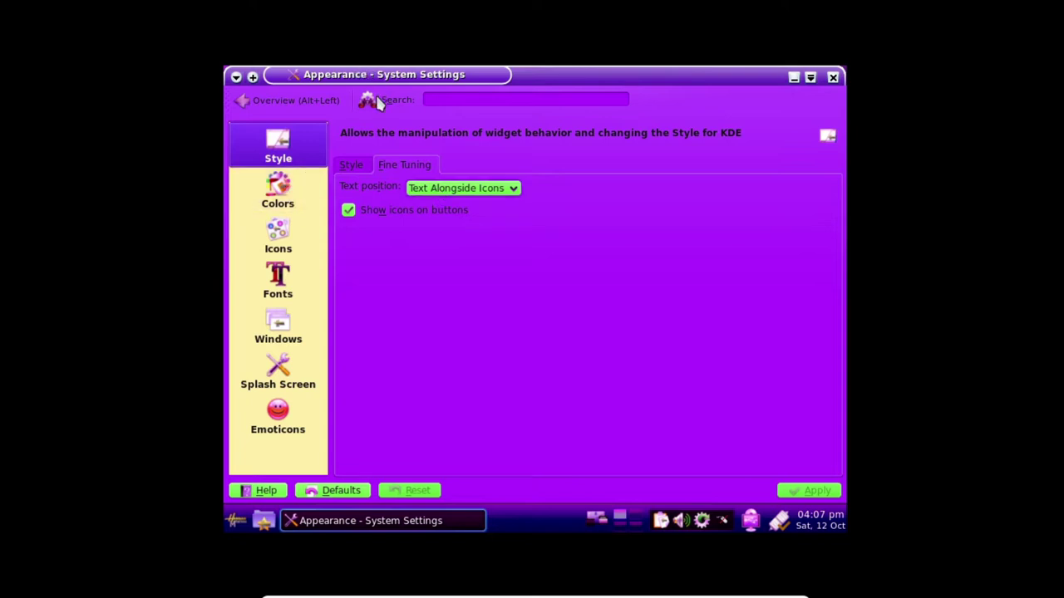
pyautogui.click(354, 168)
# Set the desktop color scheme to Default and apply it
pyautogui.click(291, 202)
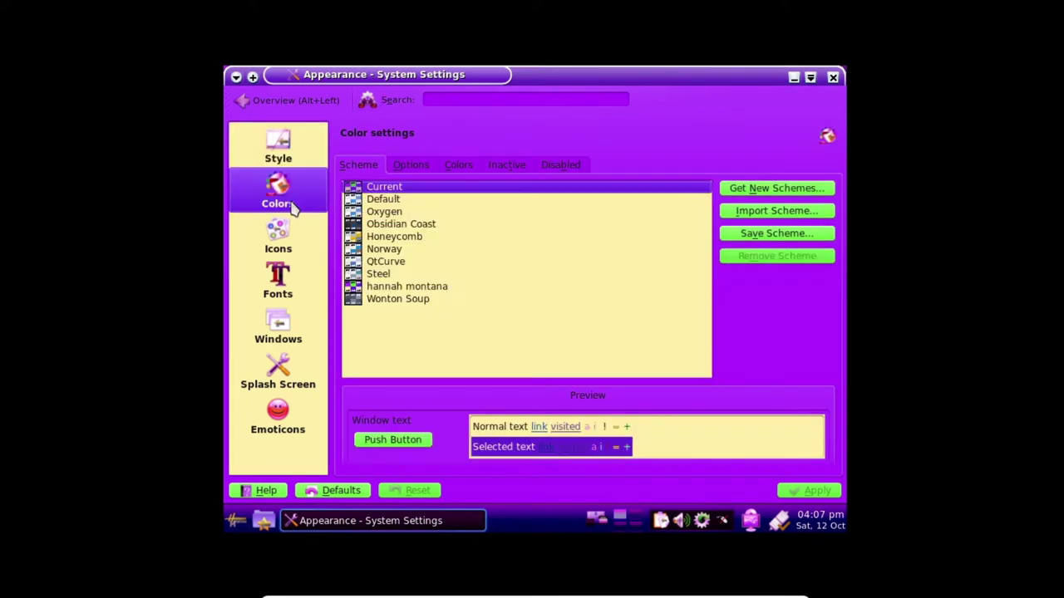
pyautogui.click(397, 202)
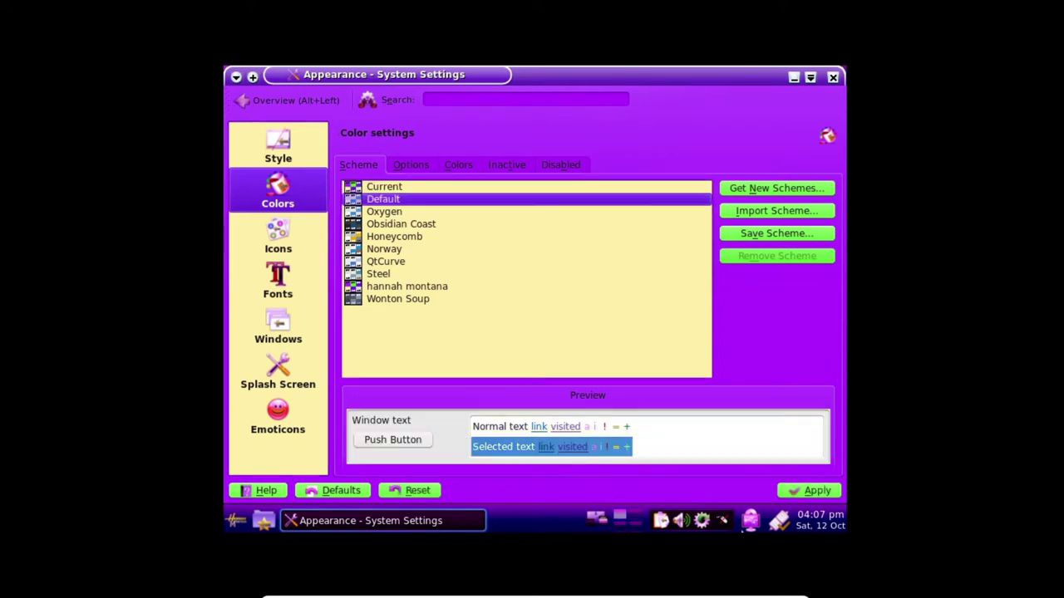
pyautogui.click(818, 491)
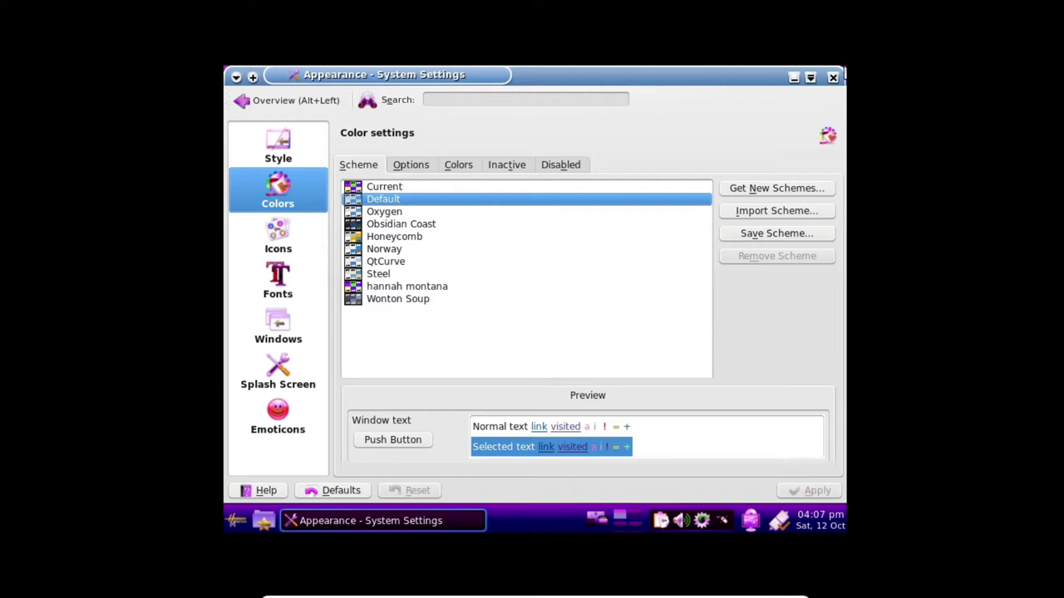
# Try the KDE 2 and B II window decorations, and return to the color settings, discarding the unsaved changes
pyautogui.click(278, 329)
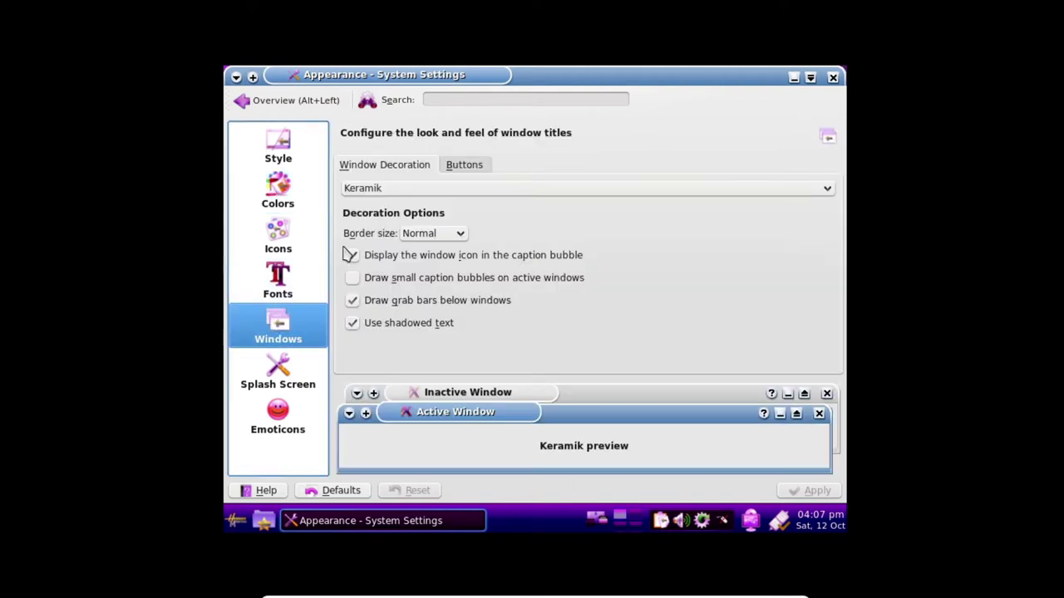
pyautogui.click(422, 193)
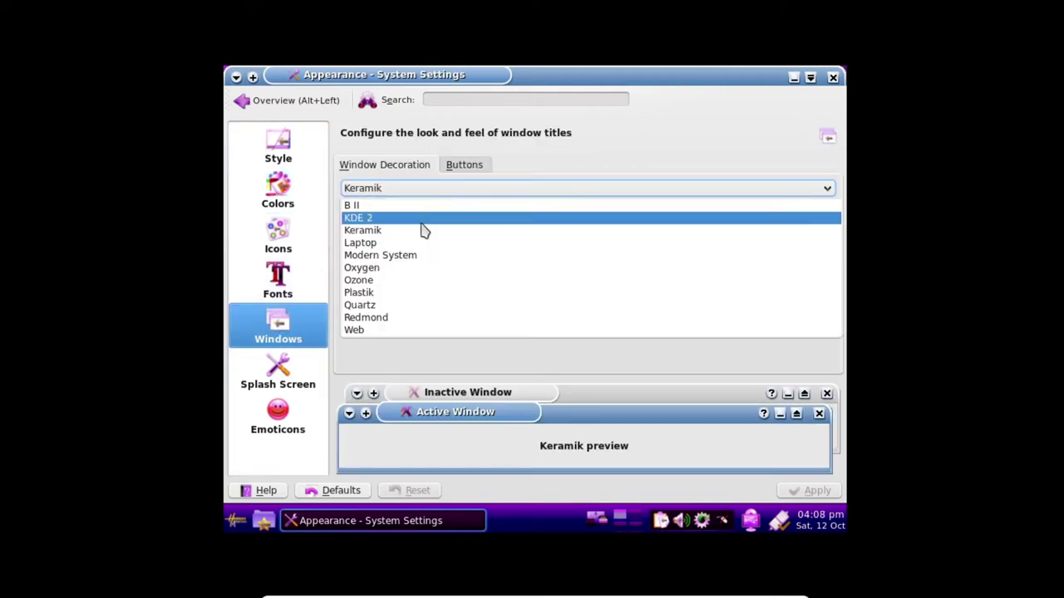
pyautogui.click(423, 218)
pyautogui.click(413, 194)
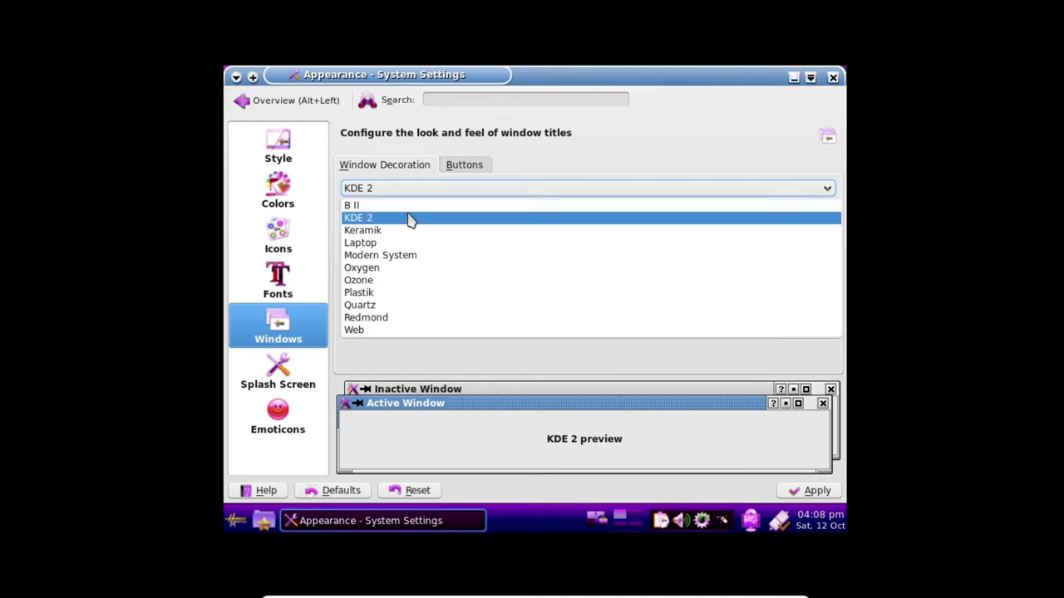
pyautogui.click(374, 206)
pyautogui.click(279, 189)
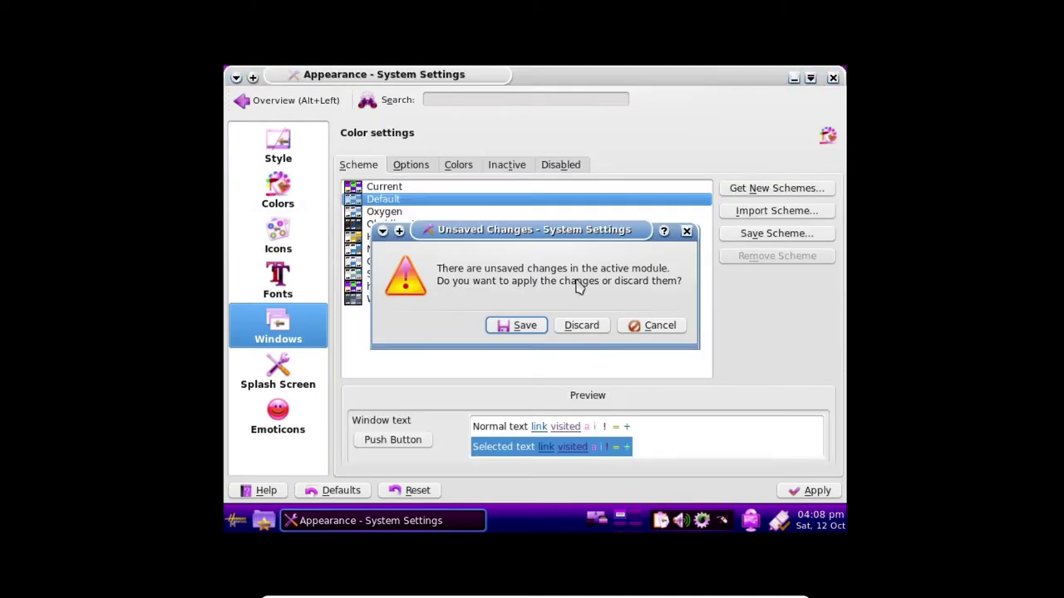
pyautogui.click(583, 324)
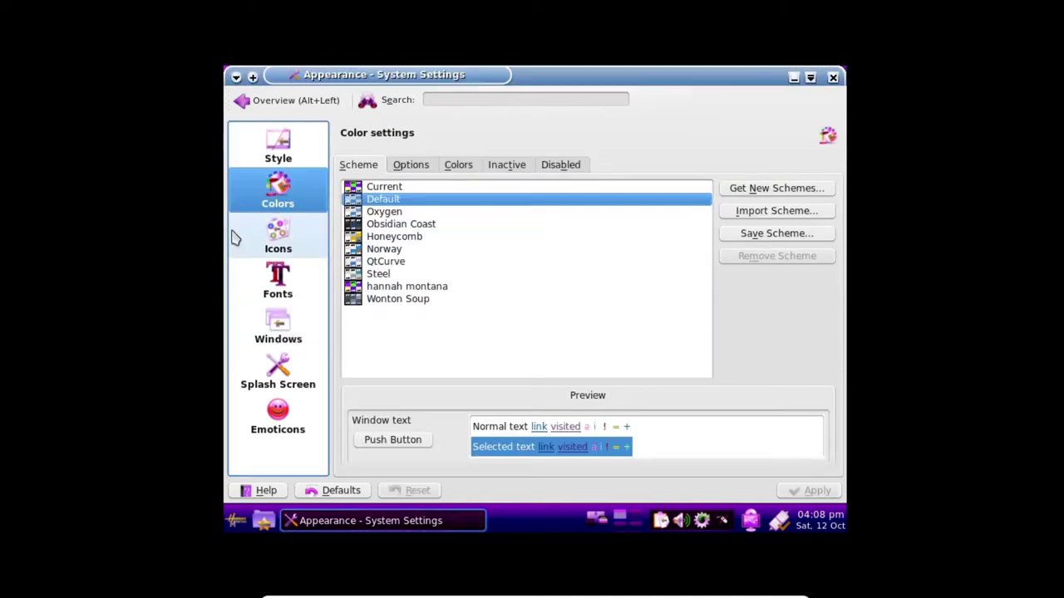
# Switch the color scheme back to hannah montana and apply it
pyautogui.click(413, 188)
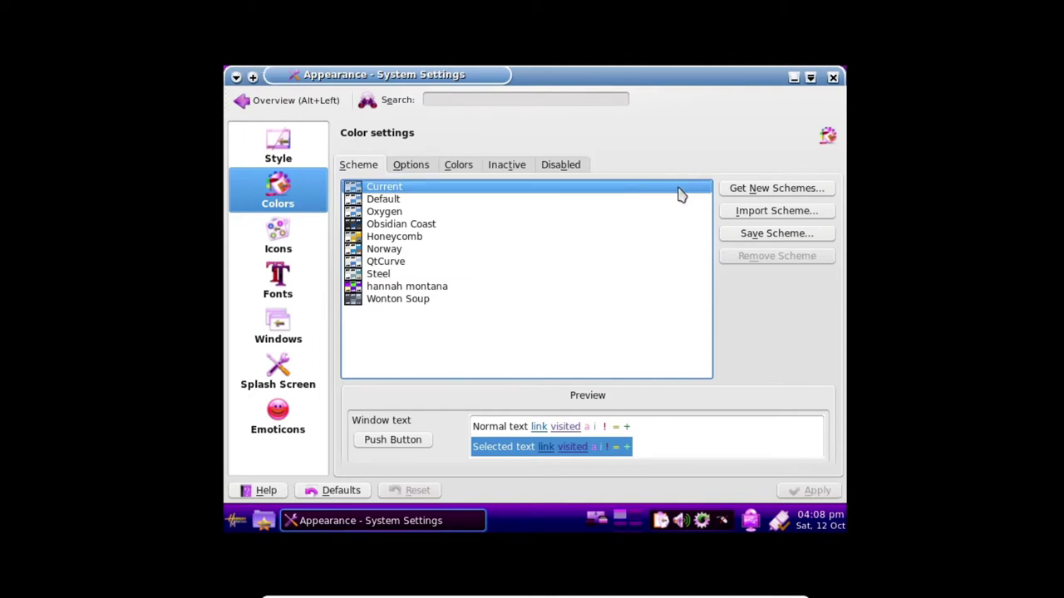
pyautogui.click(411, 286)
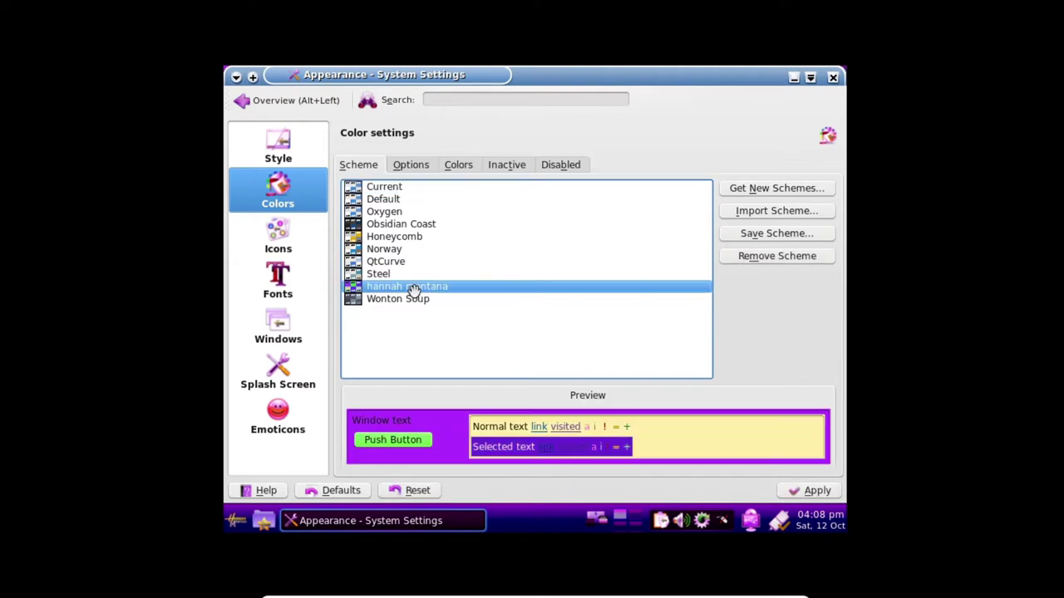
pyautogui.click(815, 492)
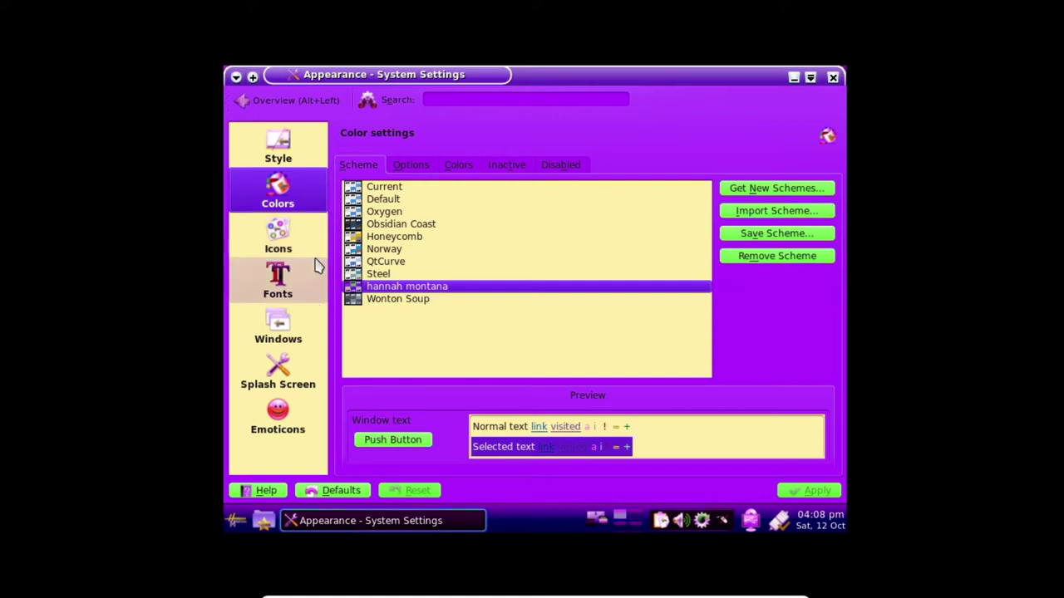
# Change the color scheme to Obsidian Coast and apply it
pyautogui.click(392, 226)
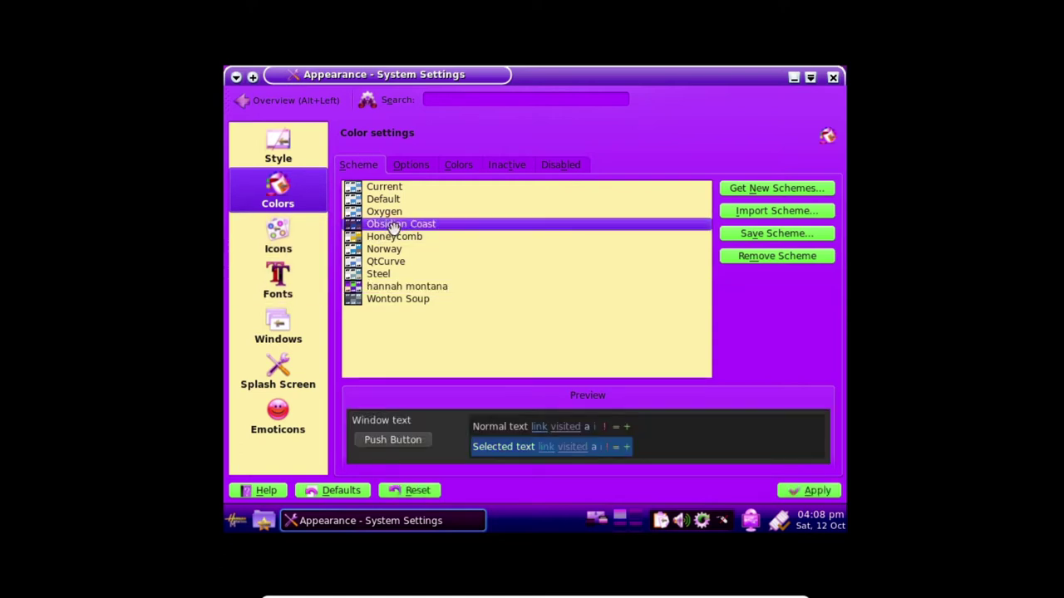
pyautogui.click(817, 491)
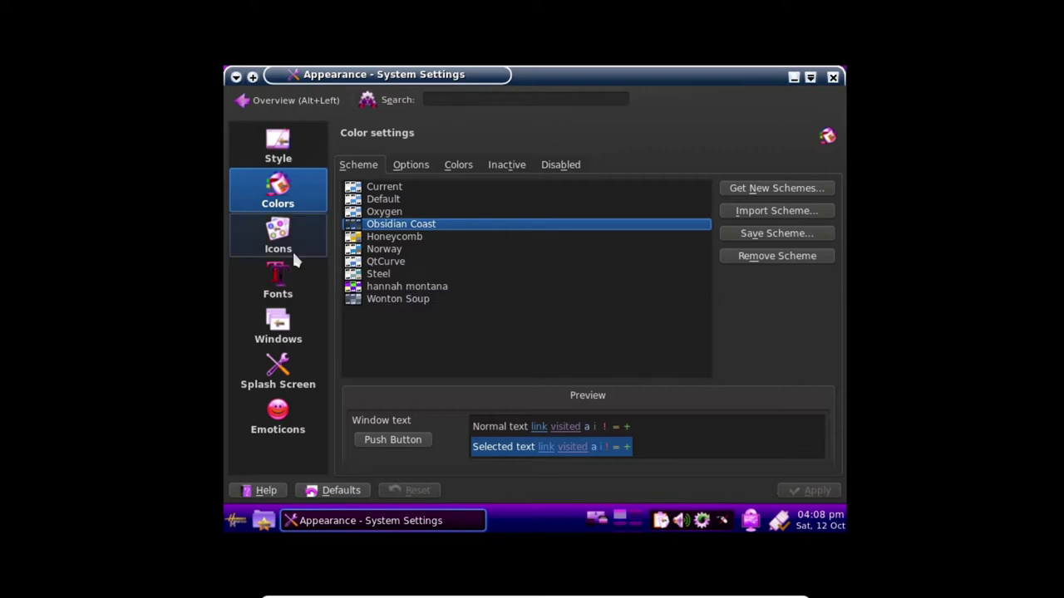
# Preview the Wonton Soup color scheme, and apply the hannah montana scheme
pyautogui.click(415, 299)
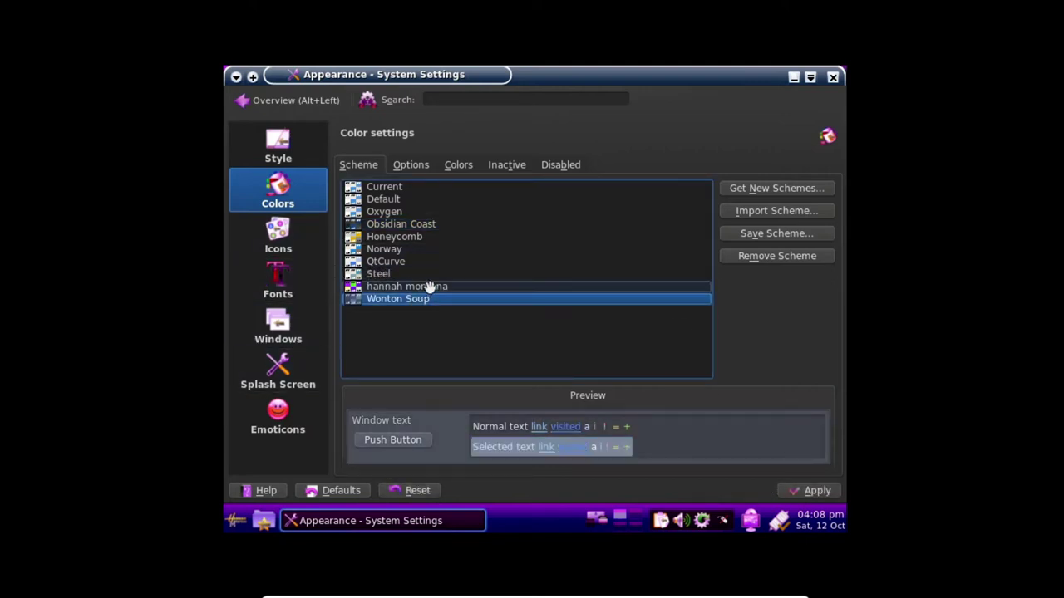
pyautogui.click(429, 287)
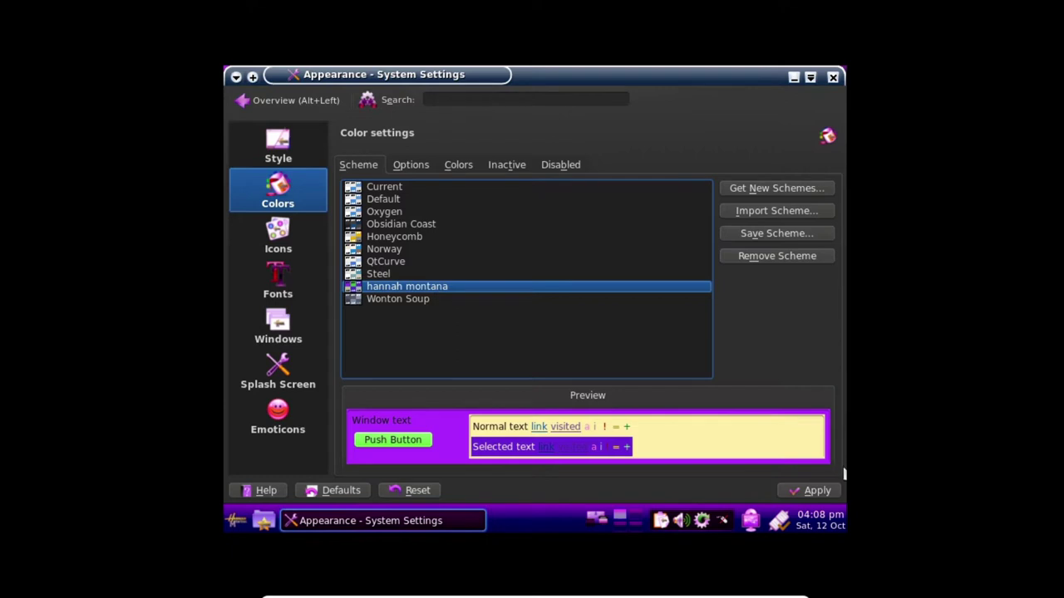
pyautogui.click(808, 490)
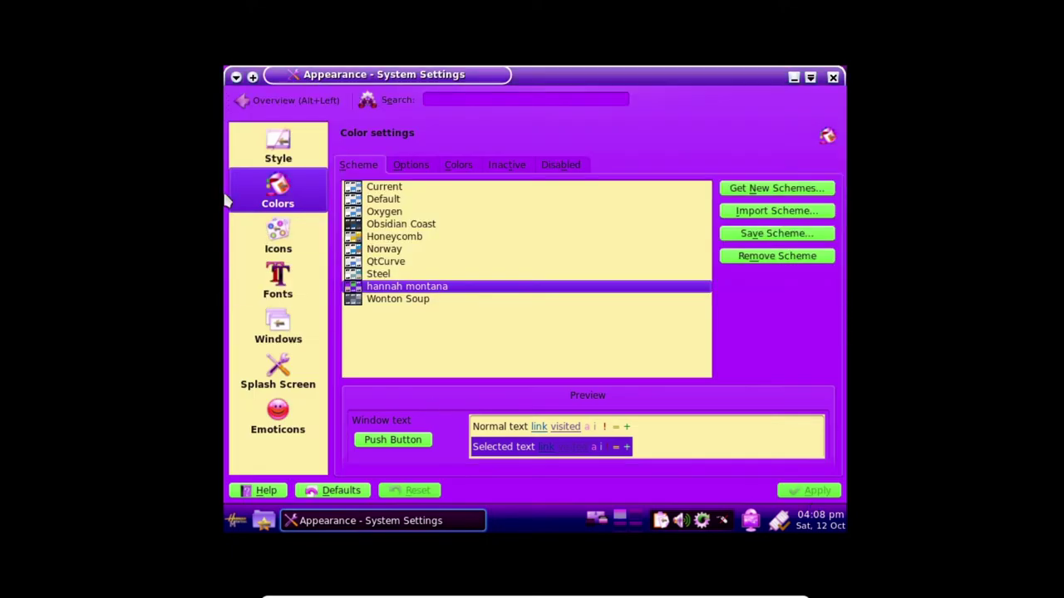
# Preview the Crystal SVG and Oxygen icon themes, and apply the Hannah Montana icon theme
pyautogui.click(297, 243)
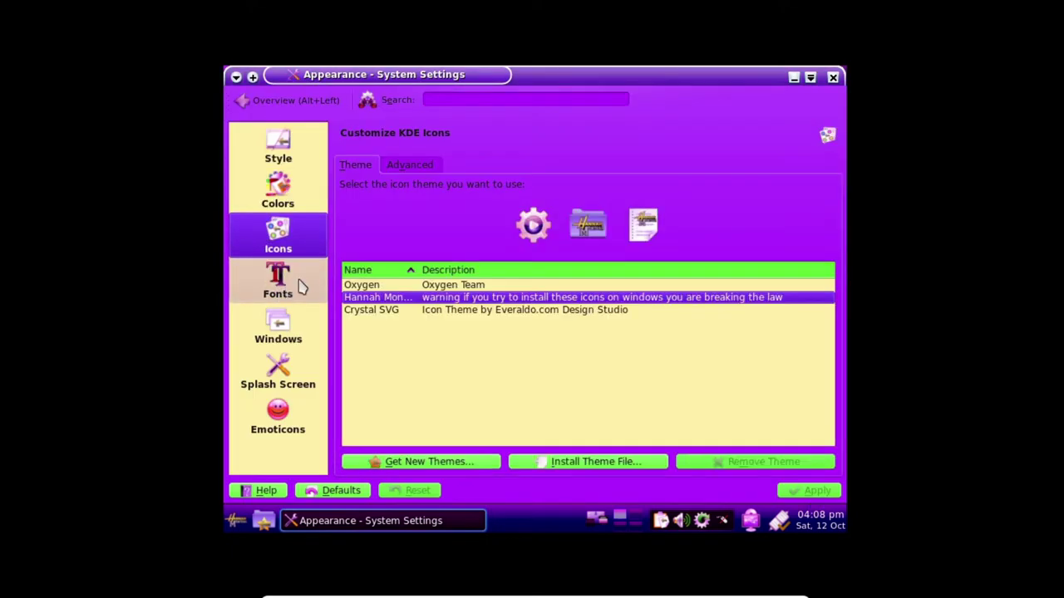
pyautogui.click(393, 311)
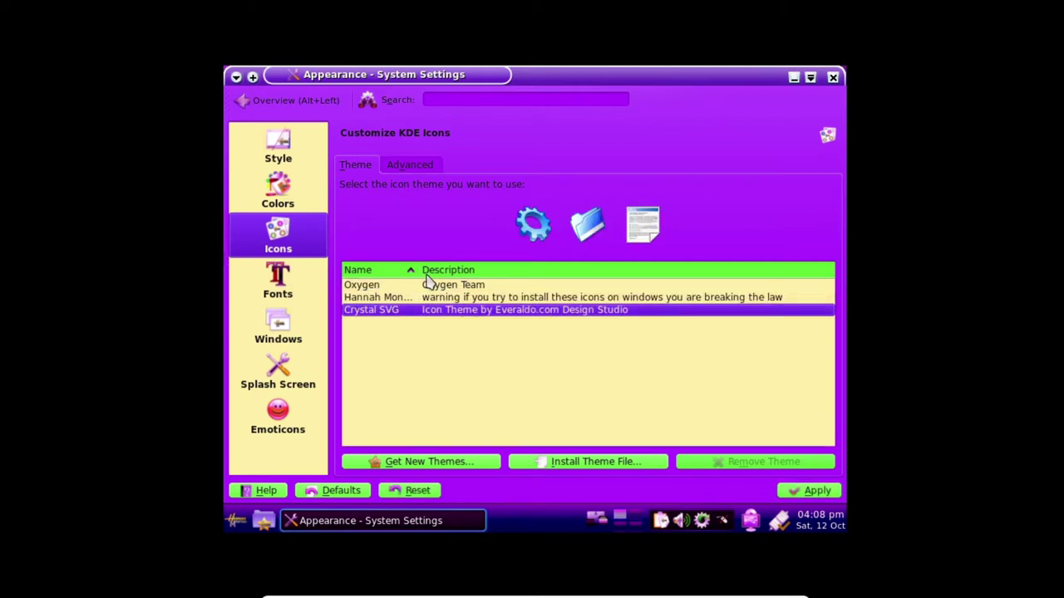
pyautogui.click(420, 285)
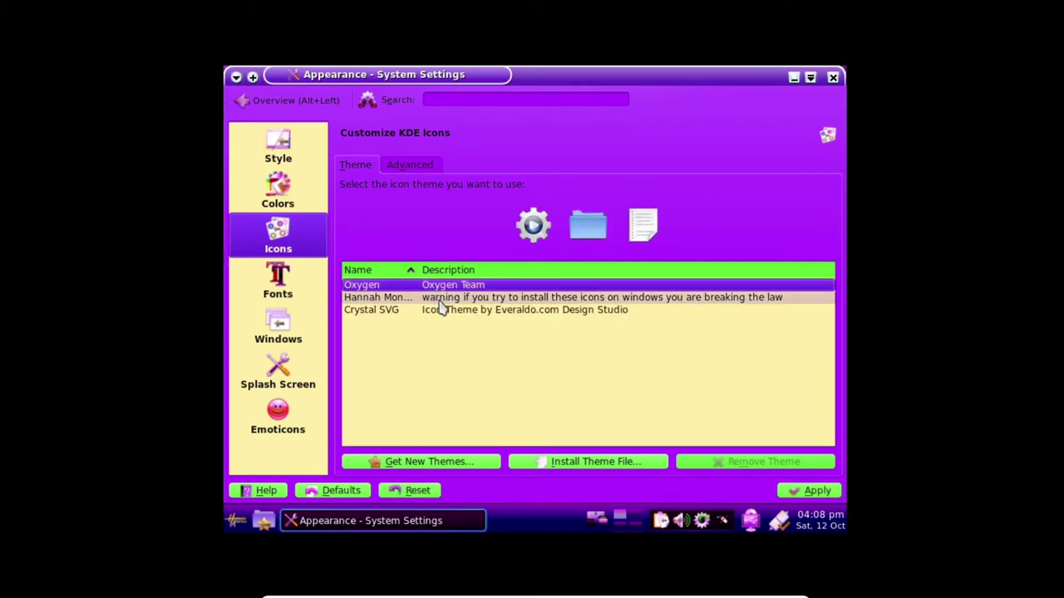
pyautogui.click(438, 299)
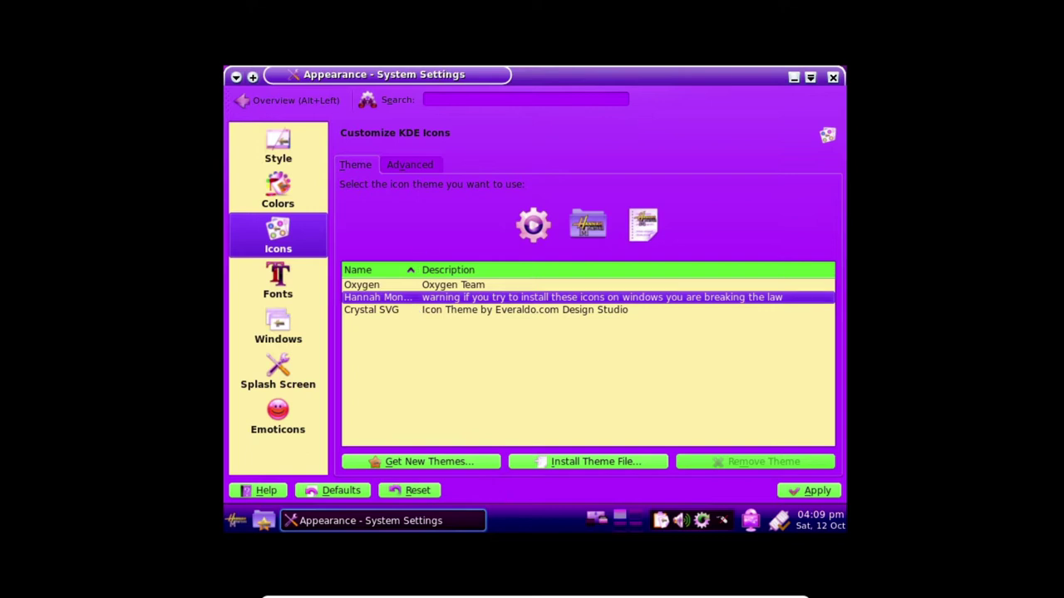
pyautogui.click(816, 491)
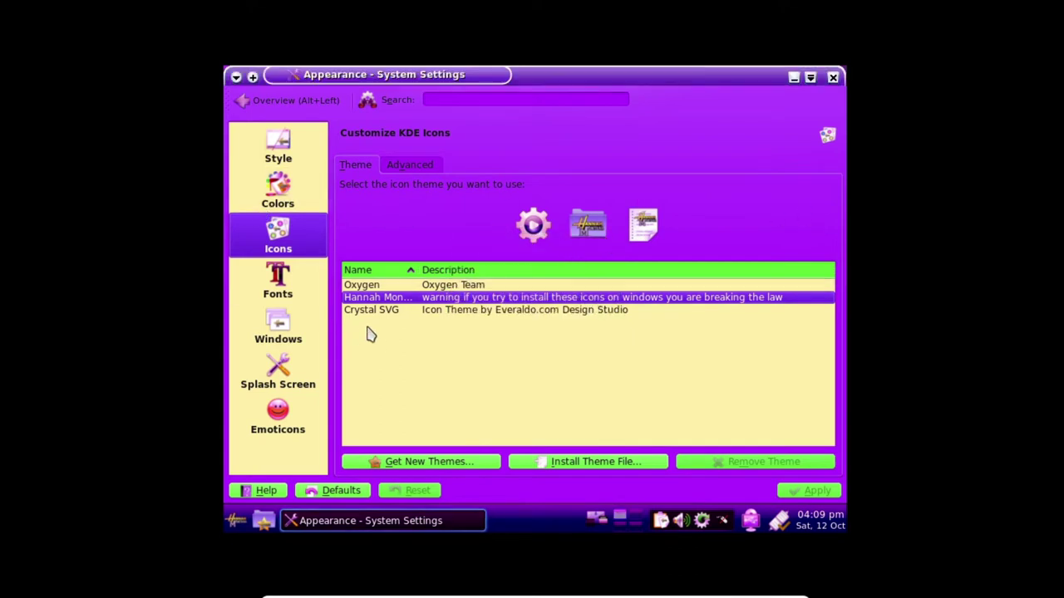
# Compare the Oxygen and Hannah Montana icon themes by switching between their previews, and apply the Hannah Montana theme
pyautogui.click(411, 285)
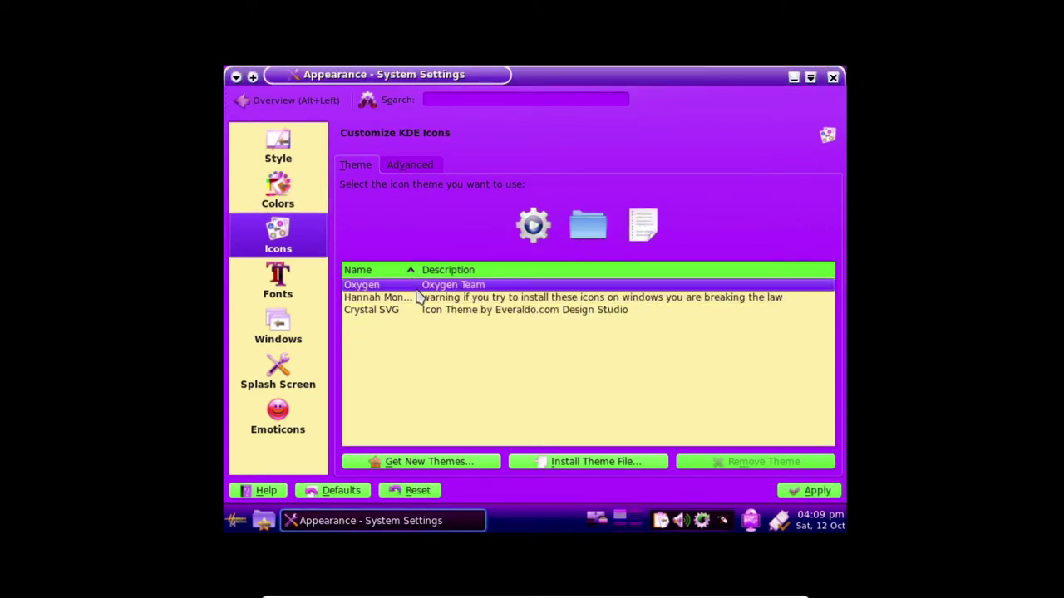
pyautogui.click(439, 297)
pyautogui.click(440, 285)
pyautogui.click(449, 301)
pyautogui.click(445, 284)
pyautogui.click(451, 298)
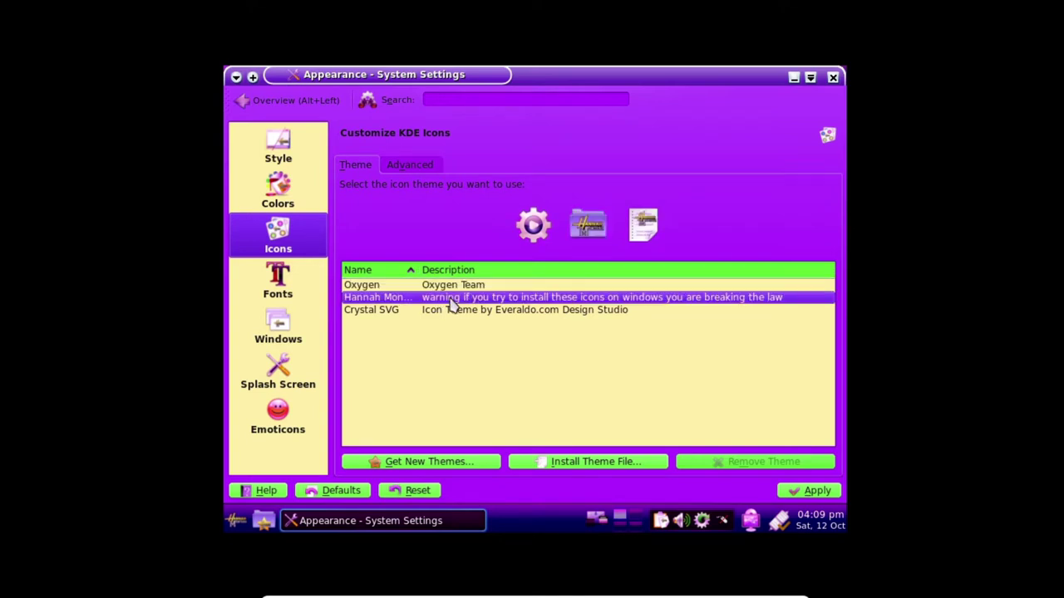
pyautogui.click(456, 284)
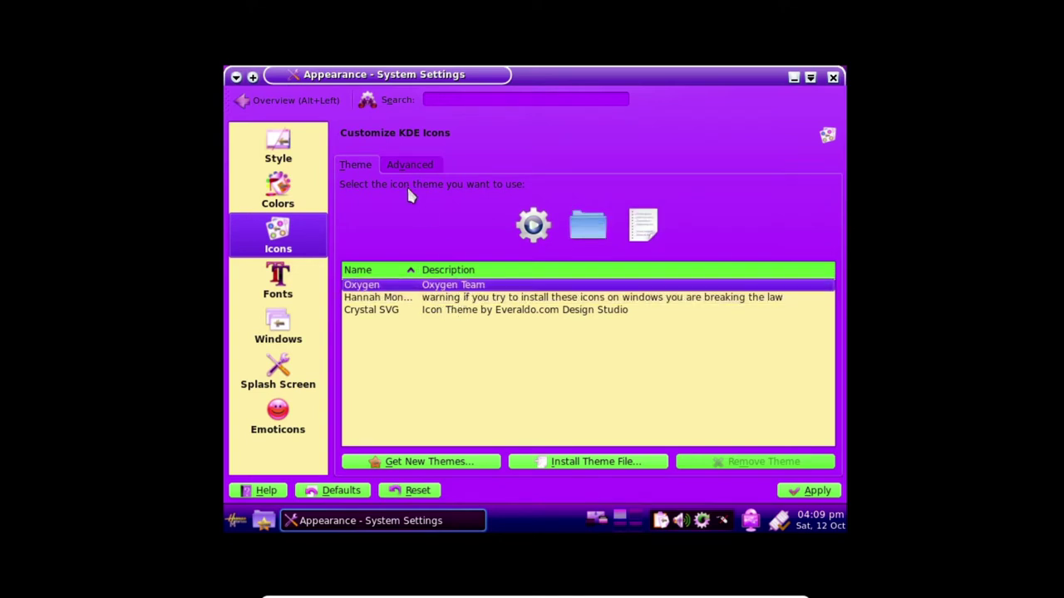
pyautogui.click(431, 301)
pyautogui.click(810, 490)
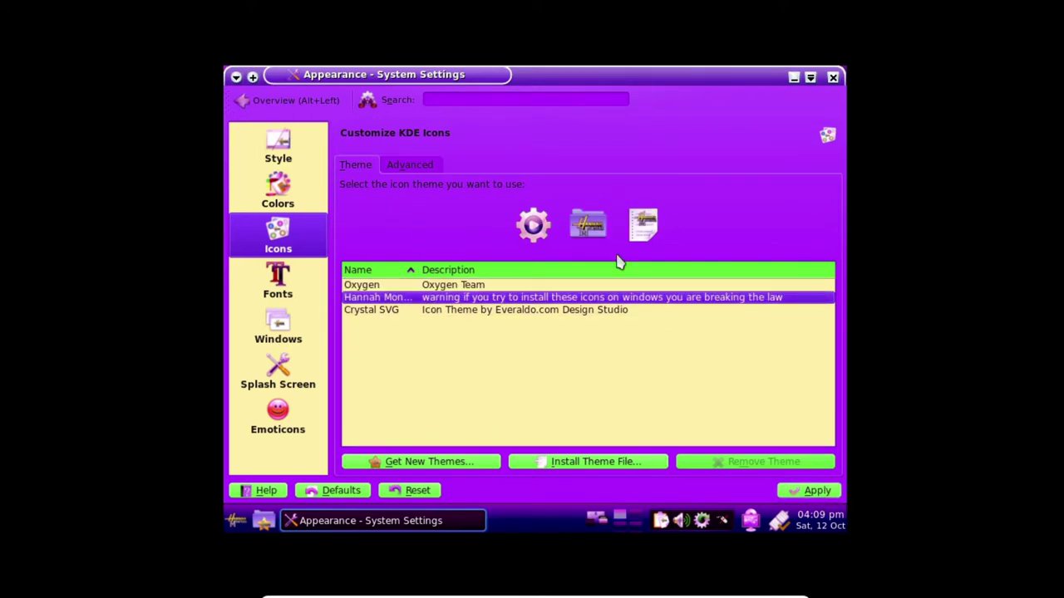
# Preview the Gamma and To Monochrome effects for disabled desktop icons, and discard the effect changes
pyautogui.click(390, 162)
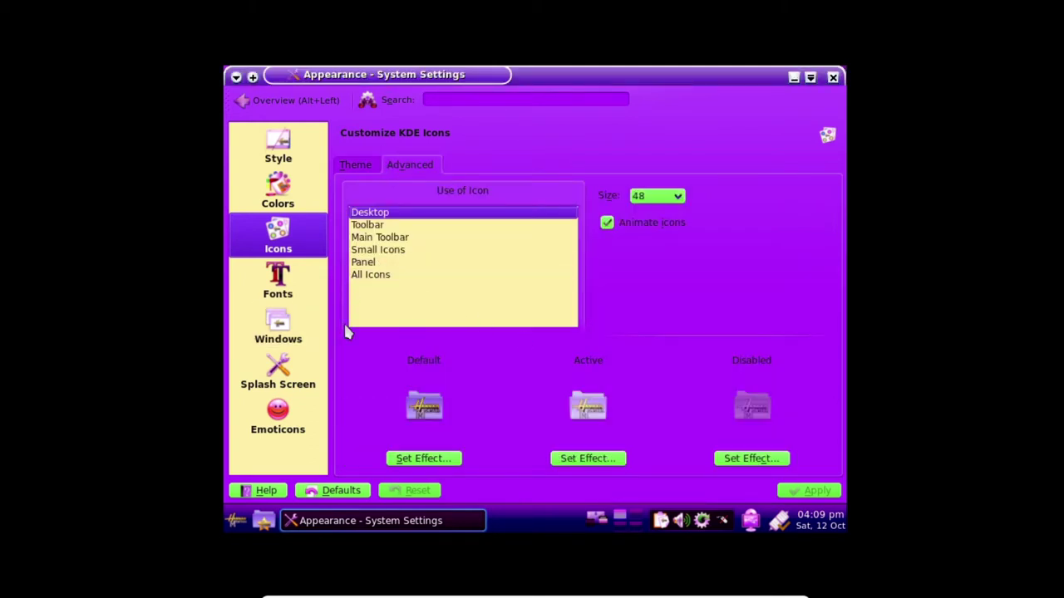
pyautogui.click(772, 466)
pyautogui.click(403, 207)
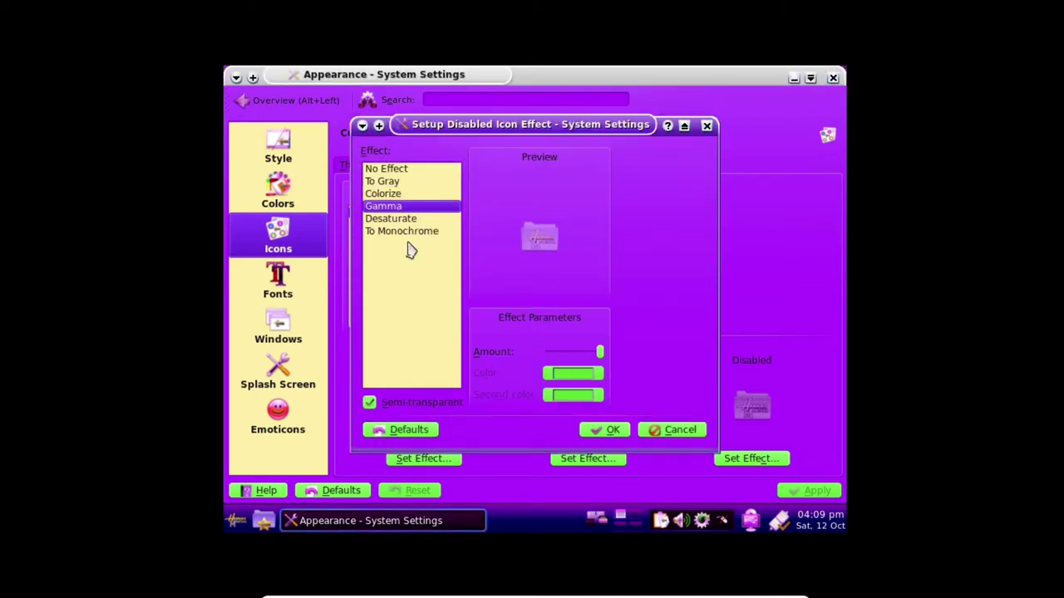
pyautogui.click(420, 232)
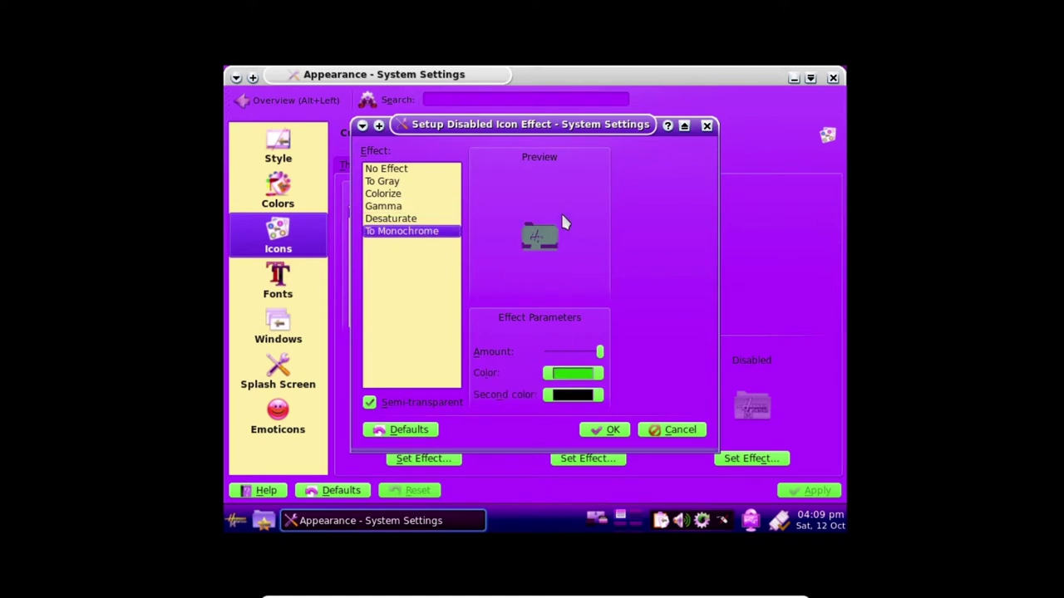
pyautogui.click(646, 426)
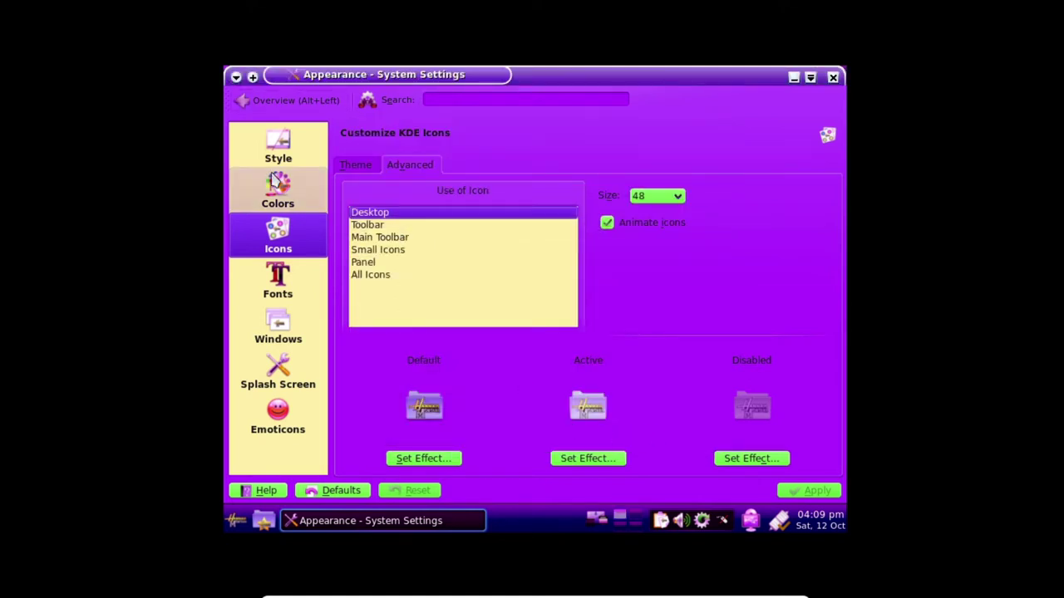
# Preview the B II and Laptop window decorations, and apply the Plastik decoration
pyautogui.click(279, 328)
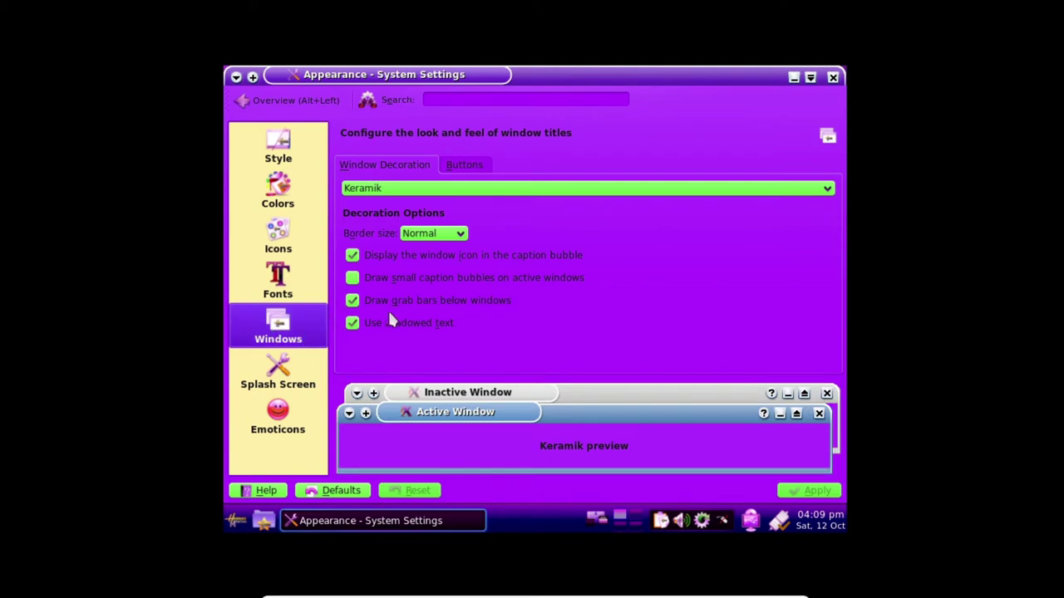
pyautogui.click(482, 190)
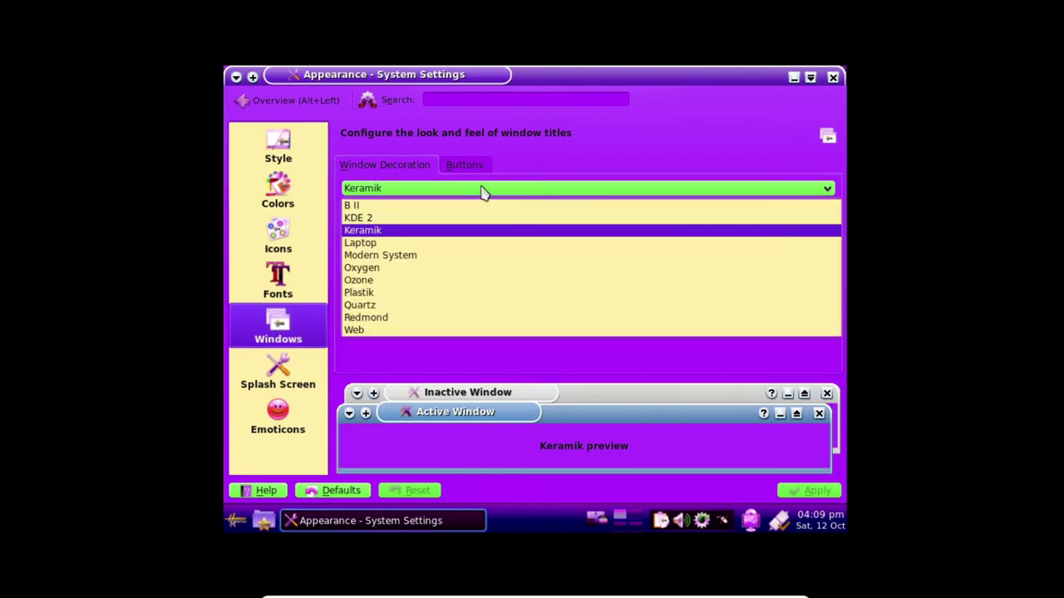
pyautogui.click(445, 207)
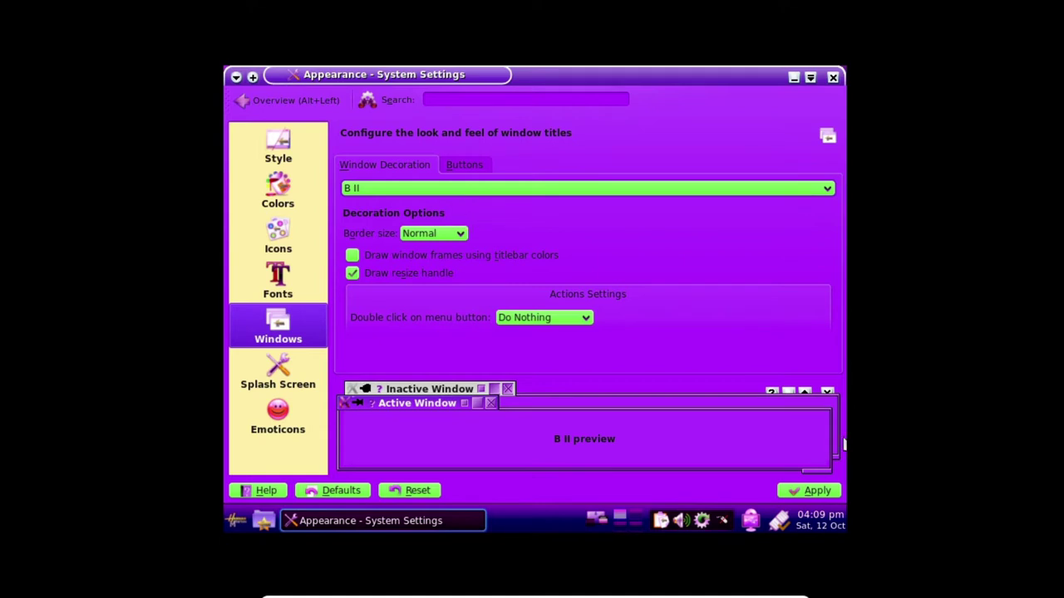
pyautogui.click(379, 187)
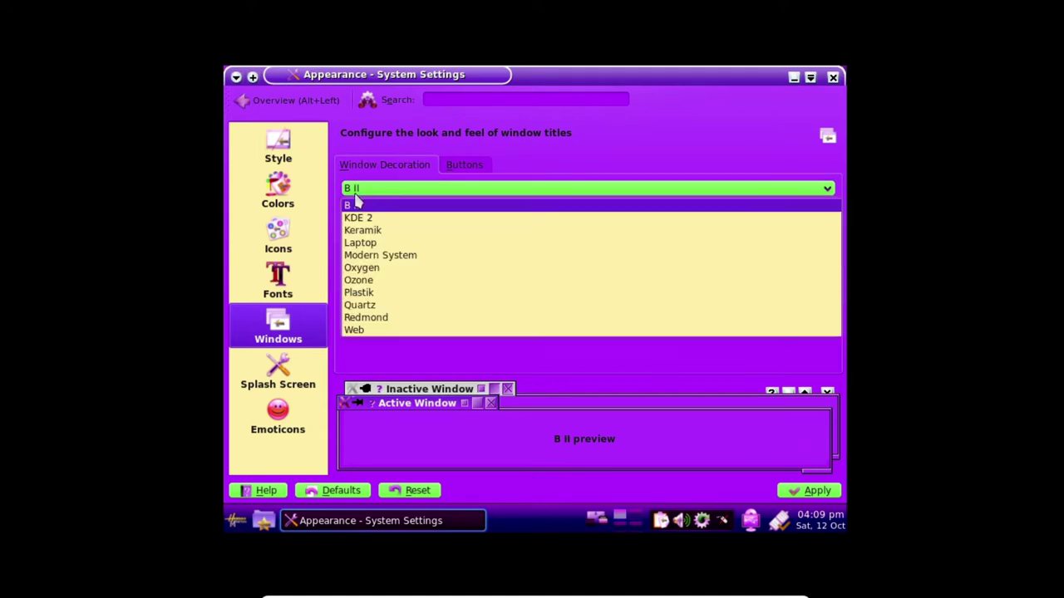
pyautogui.click(375, 243)
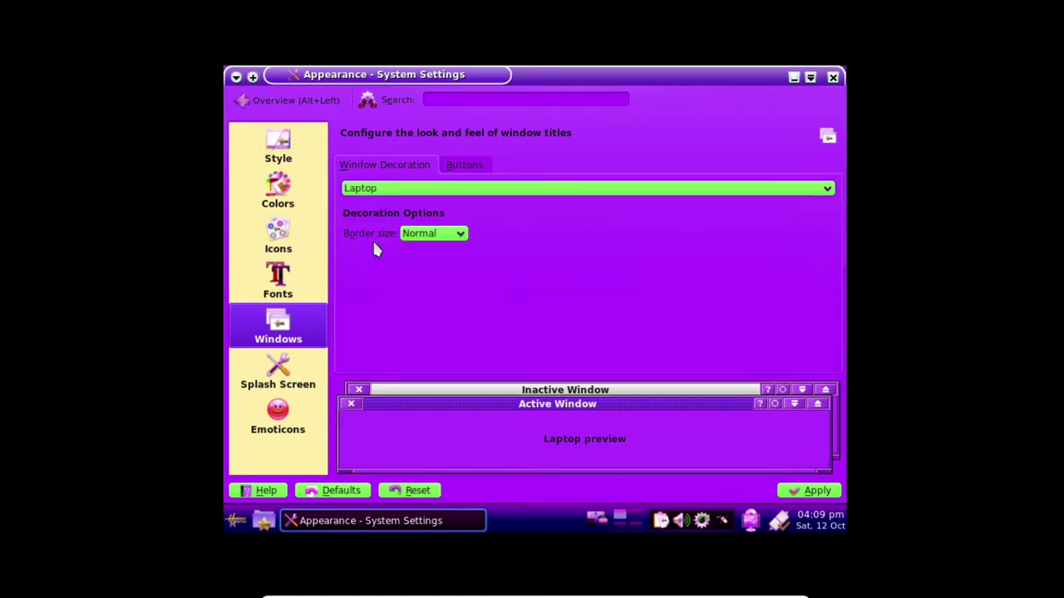
pyautogui.click(462, 190)
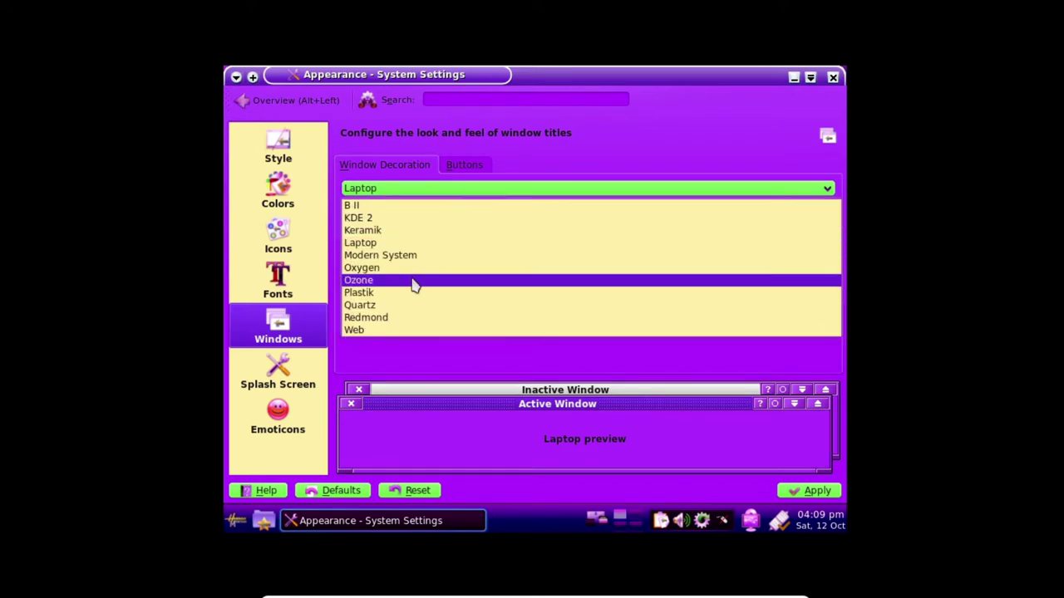
pyautogui.click(412, 295)
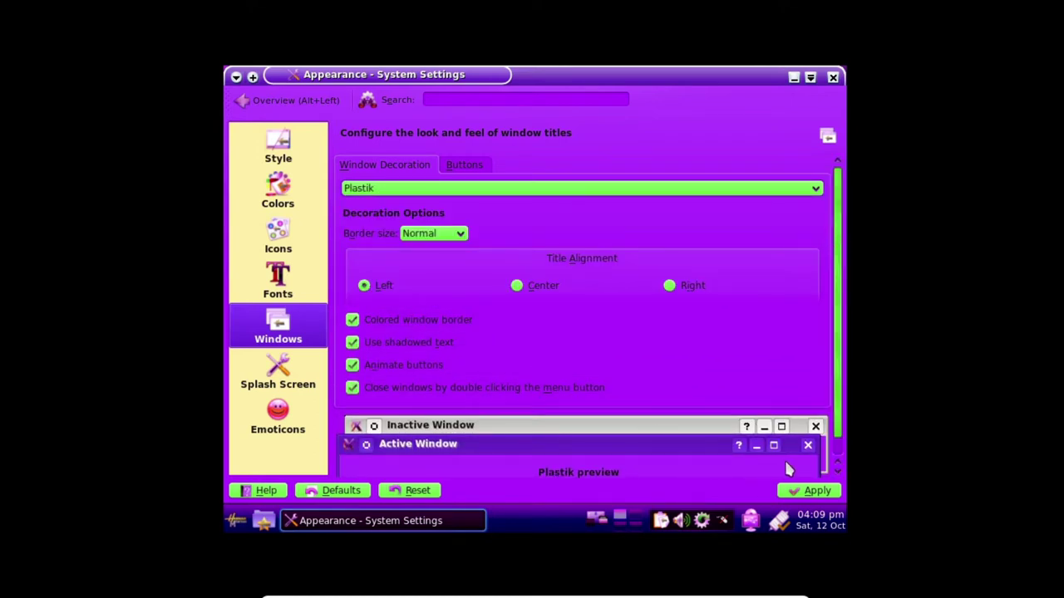
pyautogui.click(831, 491)
# Preview the SimpleSmall, Simple, None and Default splash screen themes, and apply the hannah_montana theme
pyautogui.click(275, 378)
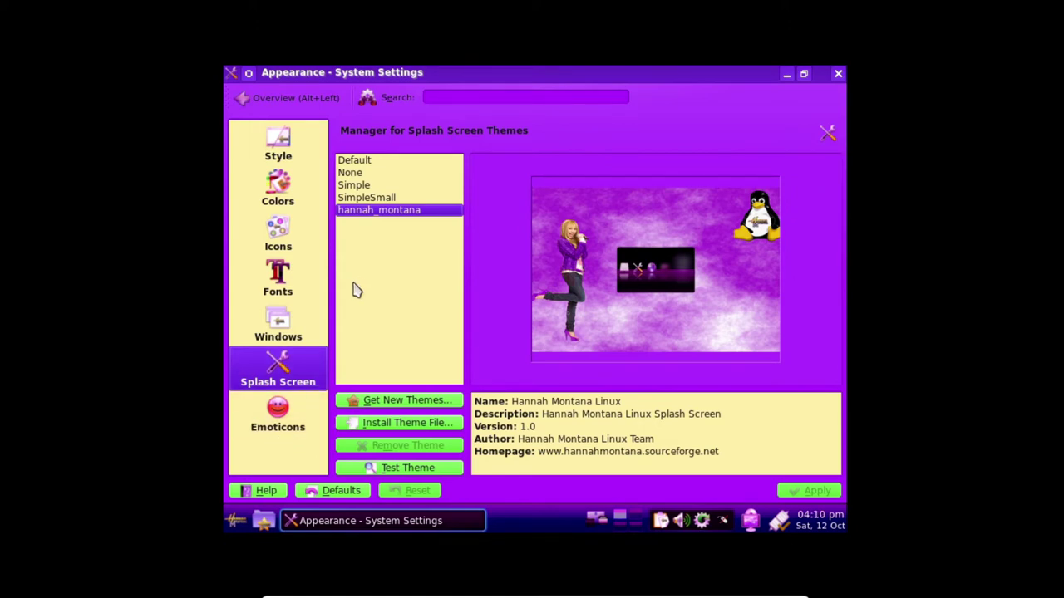
pyautogui.click(357, 200)
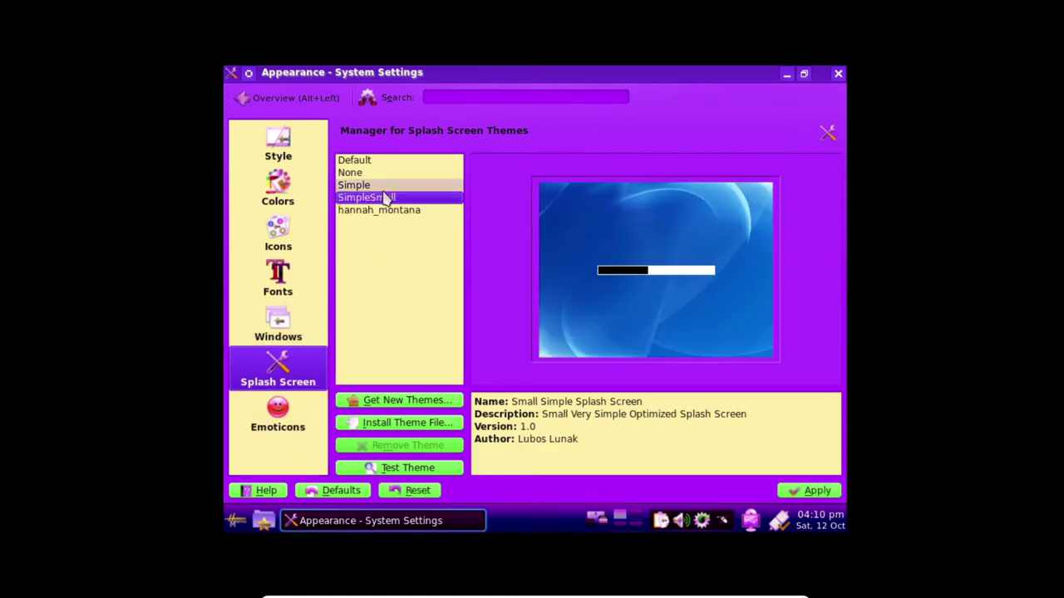
pyautogui.click(389, 187)
pyautogui.click(414, 173)
pyautogui.click(417, 165)
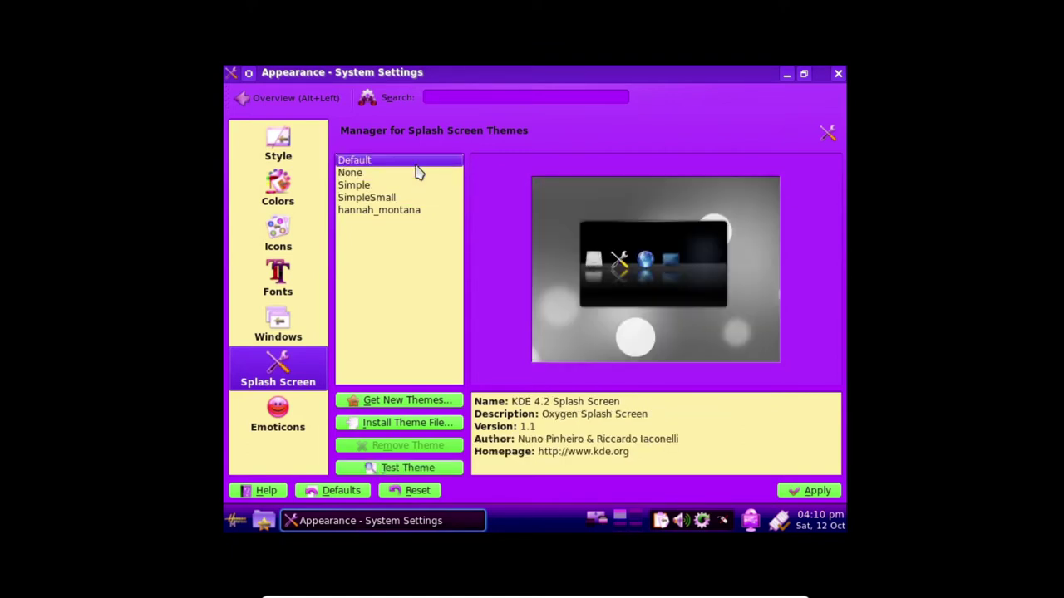
pyautogui.click(403, 214)
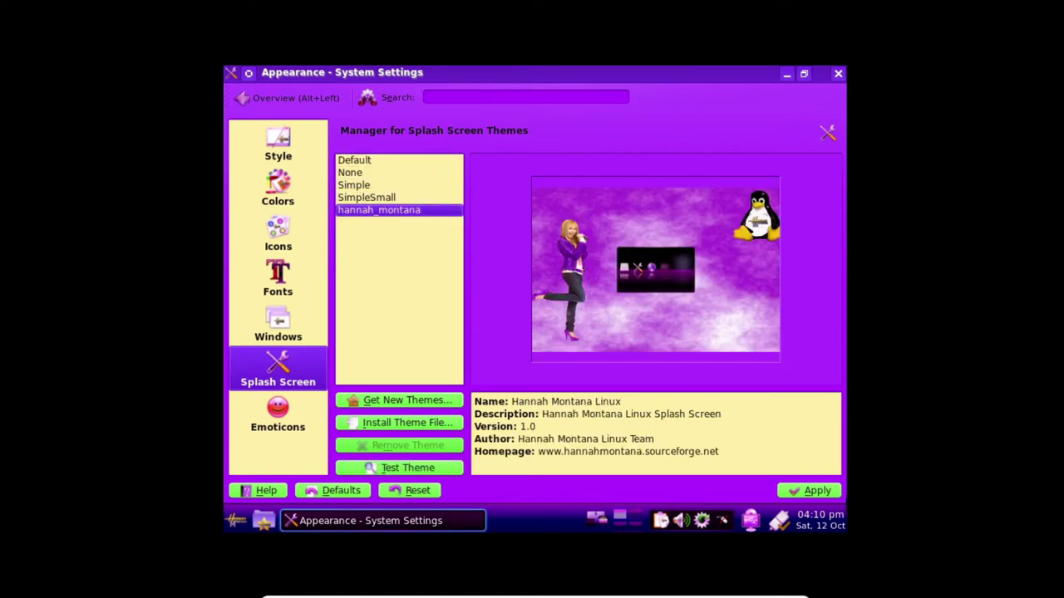
pyautogui.click(815, 492)
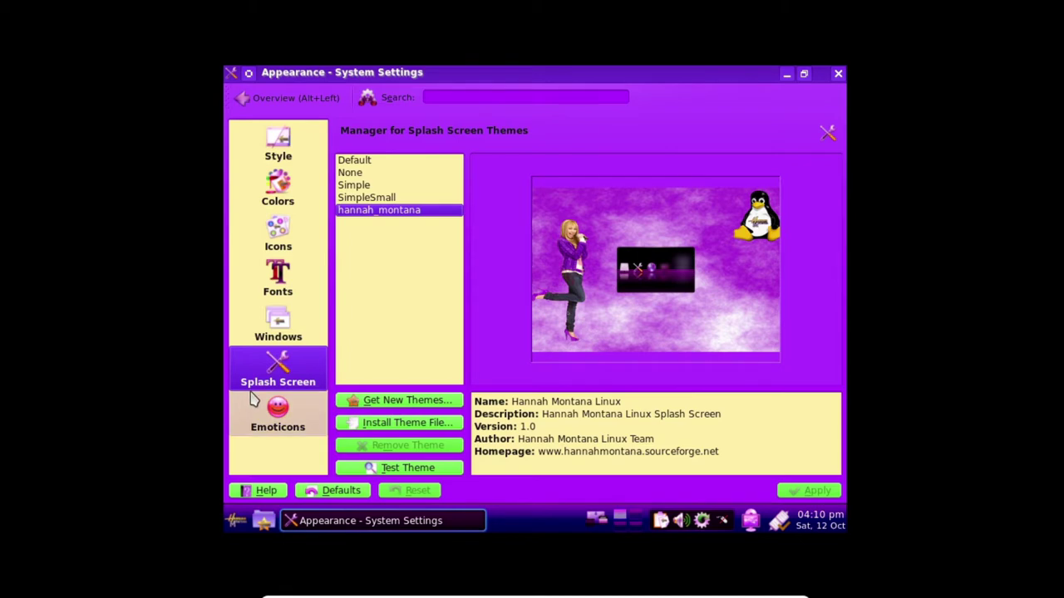
# Compare the Default and kde4 emoticon themes by switching between them, and apply kde4
pyautogui.click(253, 409)
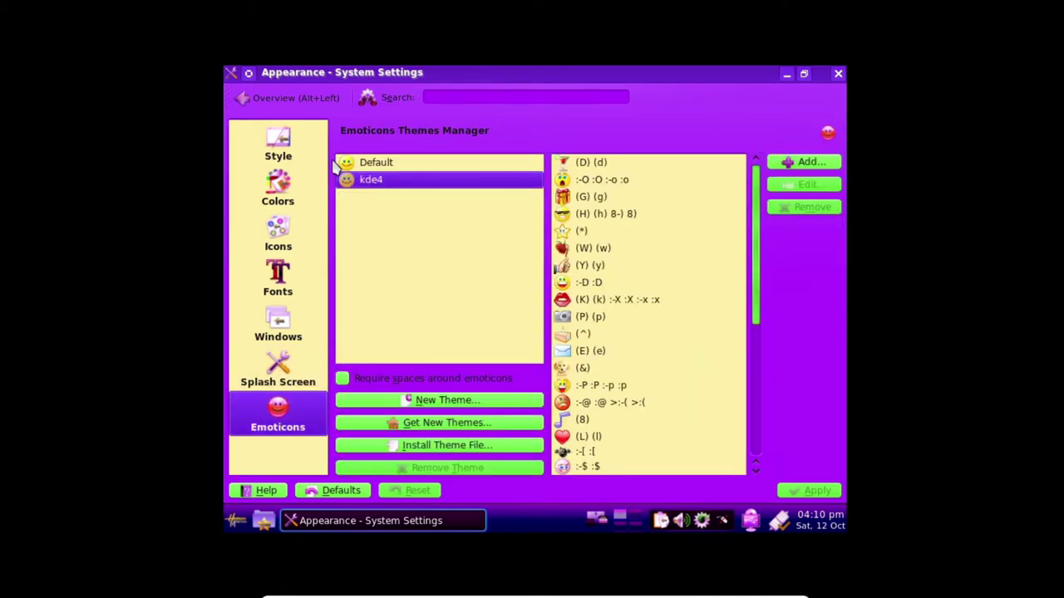
pyautogui.click(366, 163)
pyautogui.click(413, 183)
pyautogui.click(420, 163)
pyautogui.click(405, 182)
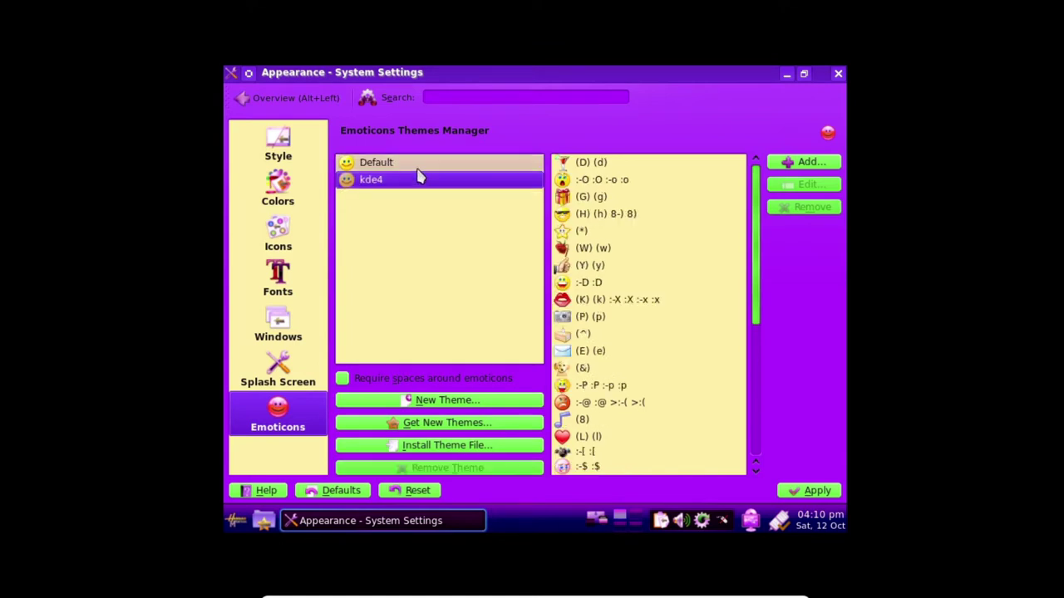
pyautogui.click(816, 492)
pyautogui.click(283, 328)
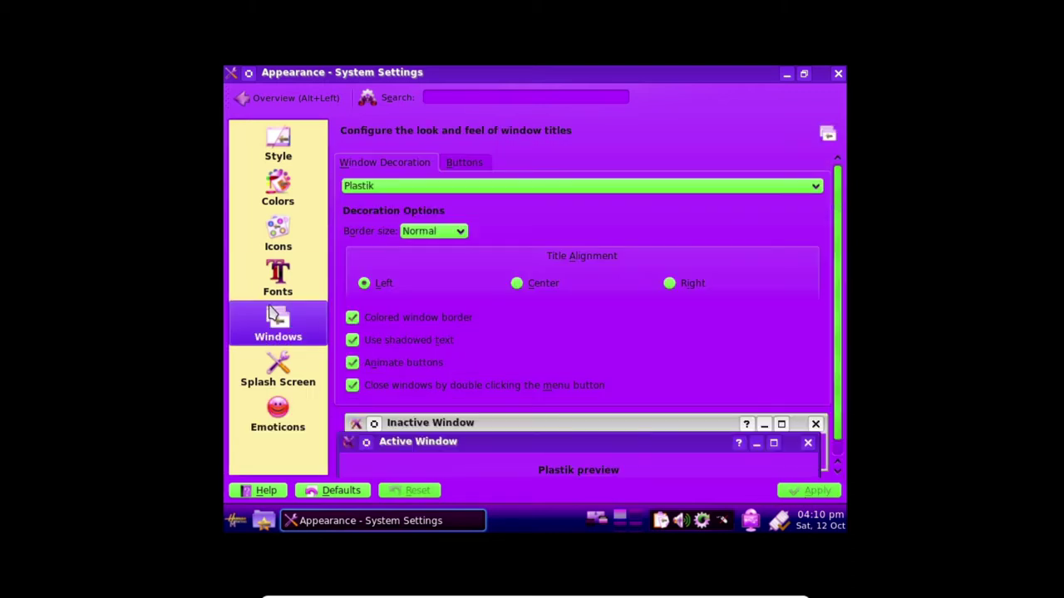
pyautogui.click(287, 283)
pyautogui.click(291, 245)
pyautogui.click(278, 187)
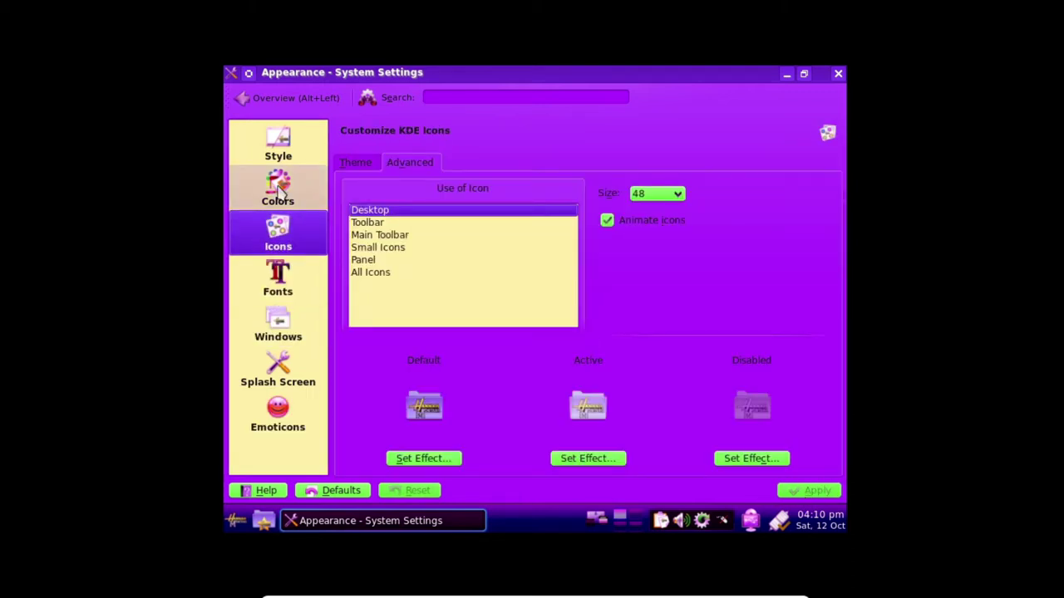
pyautogui.click(278, 141)
# Try to enable desktop effects in the Desktop category of the system settings
pyautogui.click(295, 98)
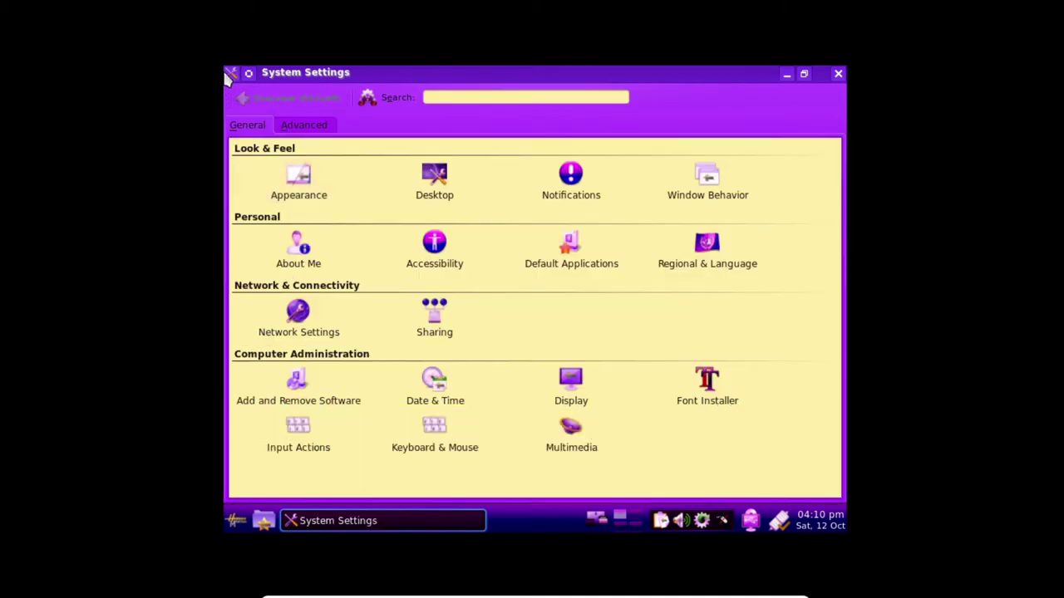
pyautogui.click(425, 192)
pyautogui.click(406, 184)
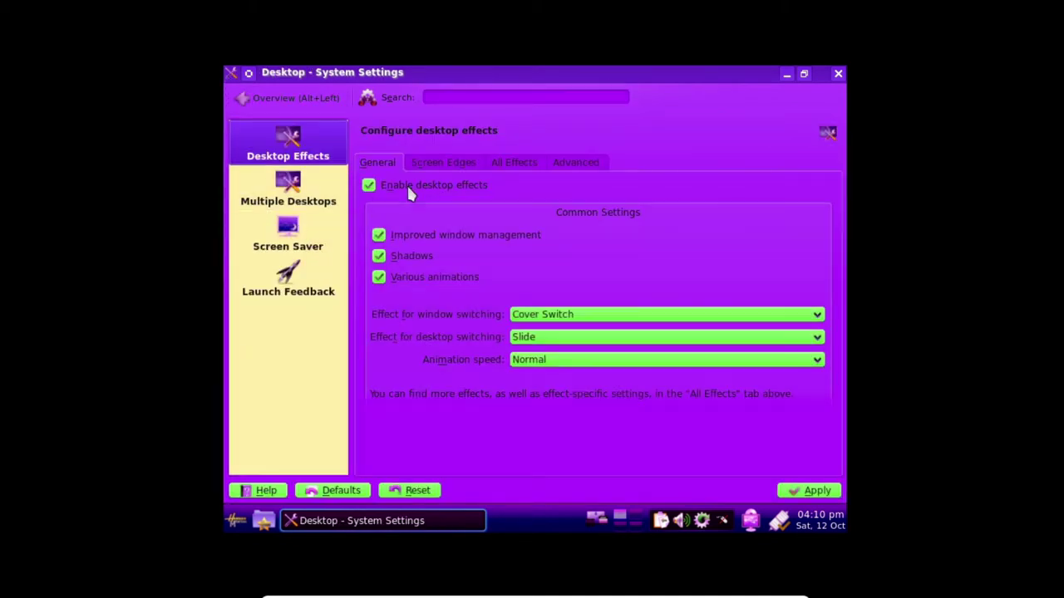
pyautogui.click(817, 490)
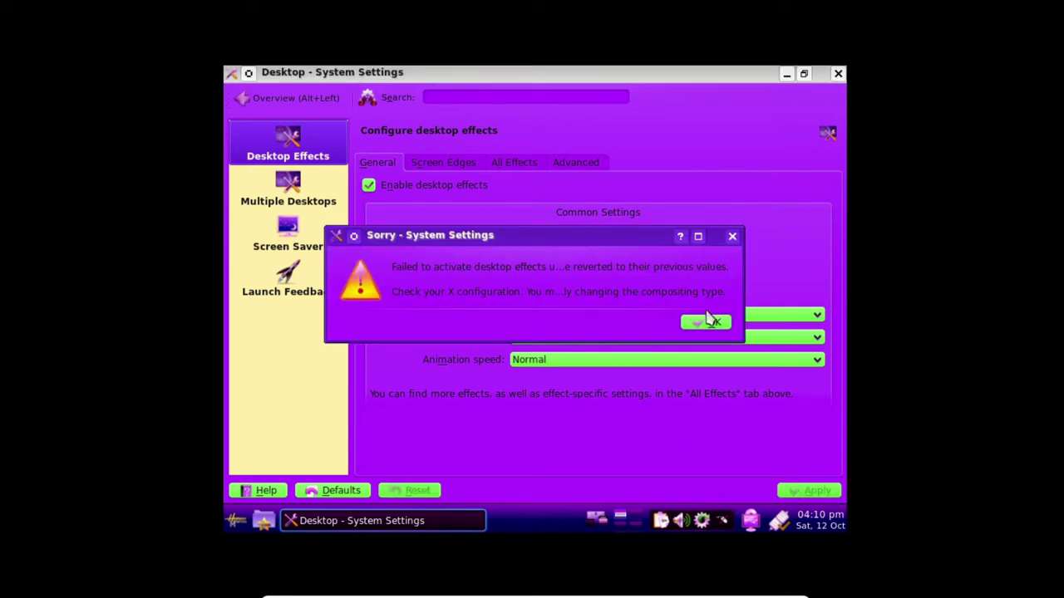
pyautogui.click(702, 324)
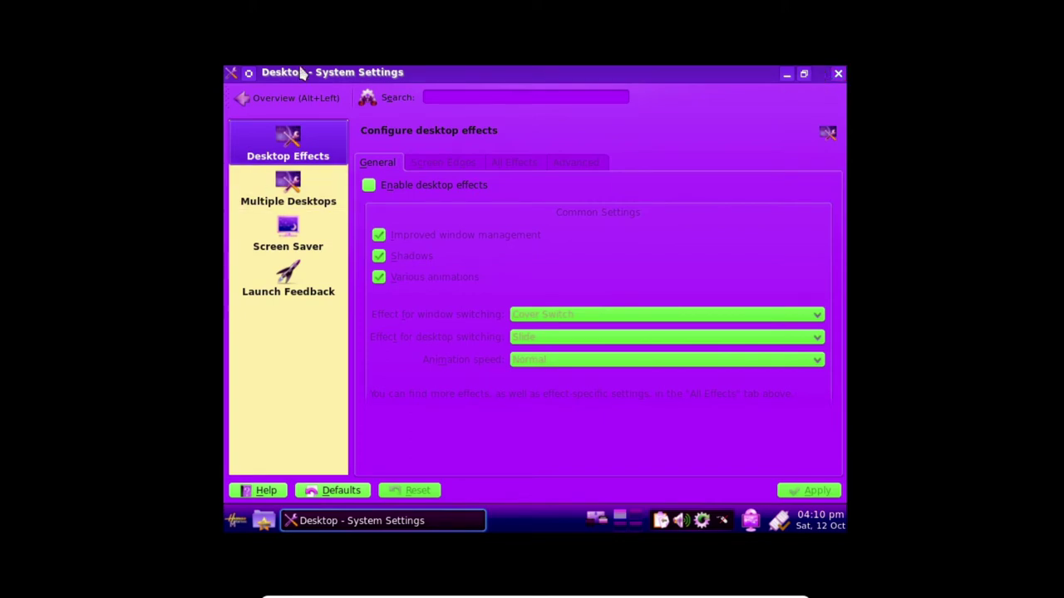
# Return to the window decoration settings under Appearance, and try the Center title alignment before restoring Left
pyautogui.click(297, 95)
pyautogui.click(335, 198)
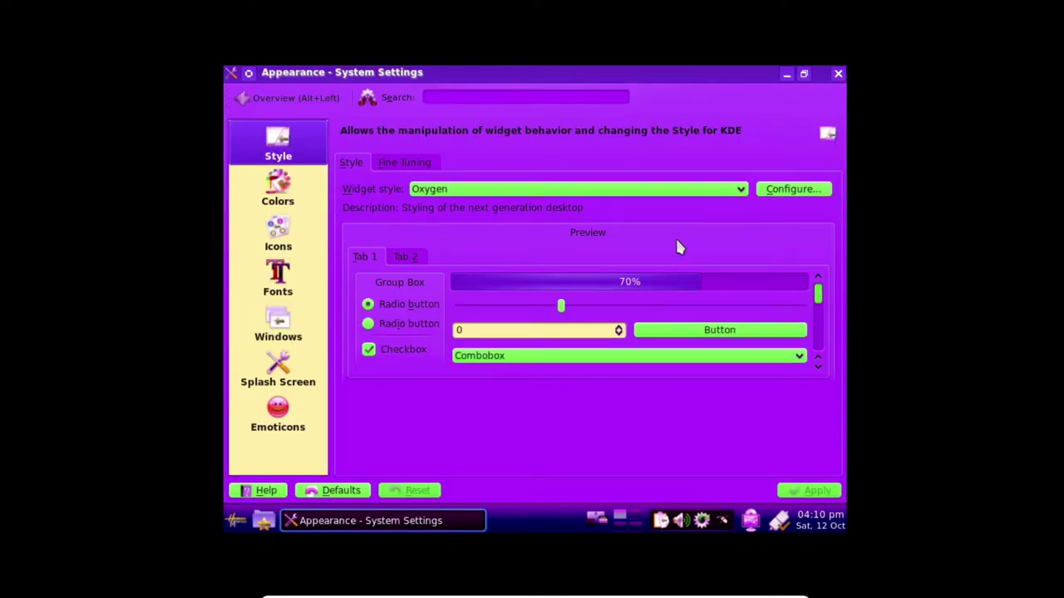
pyautogui.click(278, 326)
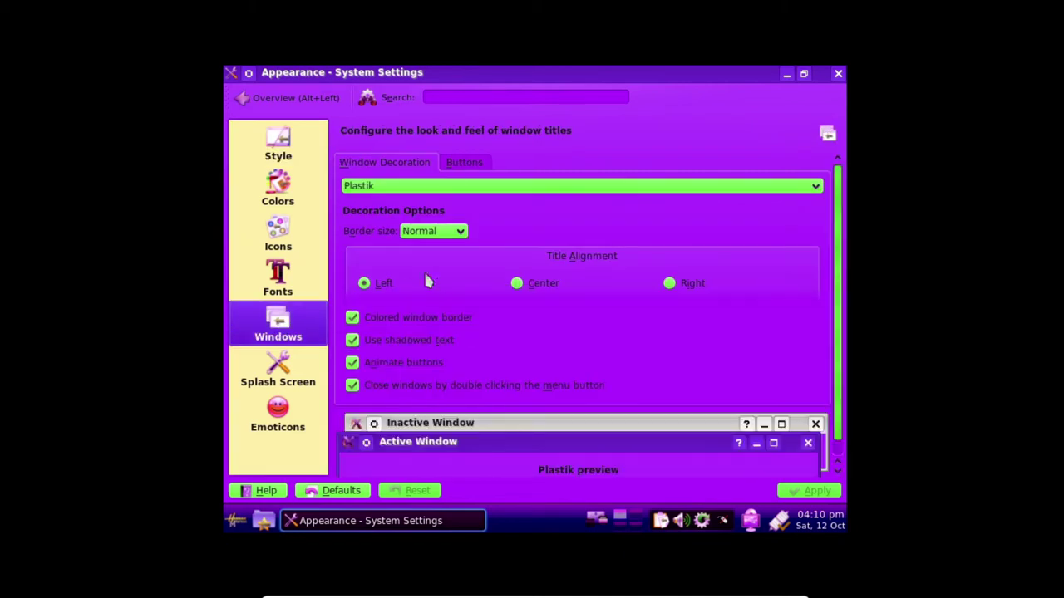
pyautogui.click(534, 282)
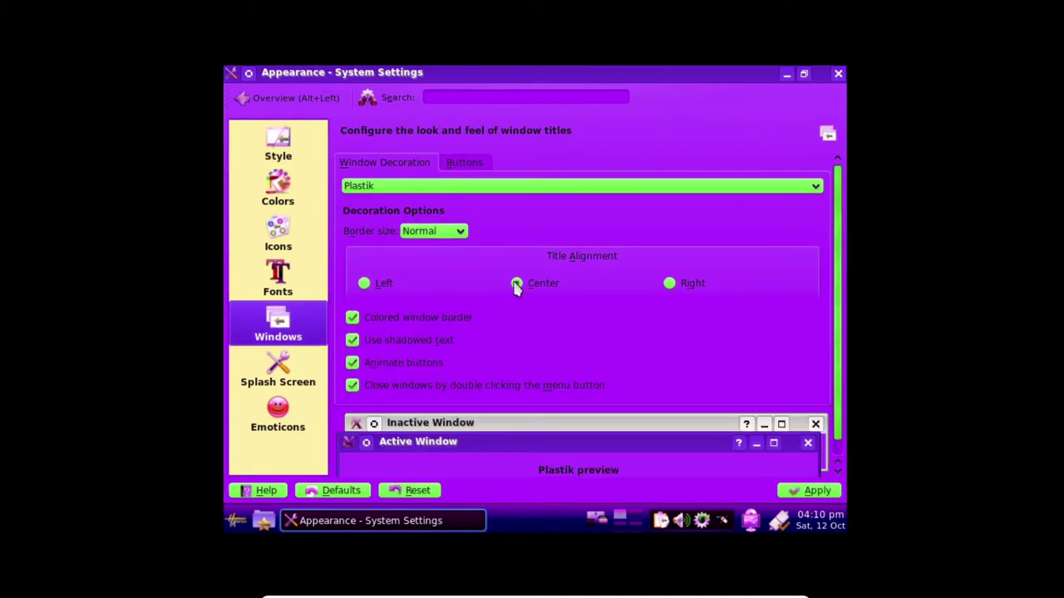
pyautogui.click(403, 285)
# Enable custom titlebar button positions, and select Keep Above Others among the available titlebar items
pyautogui.click(466, 163)
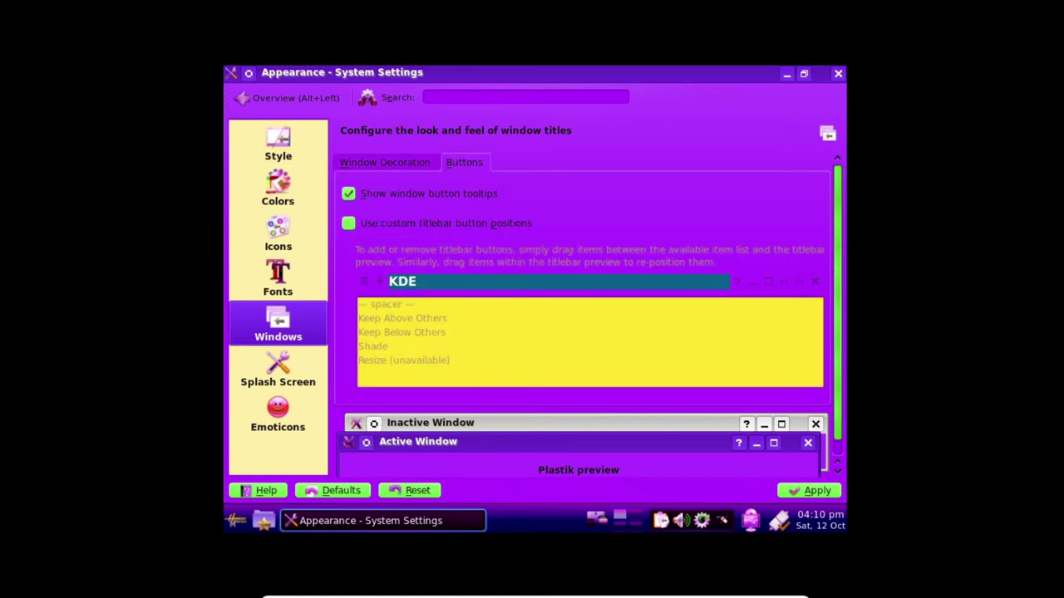
pyautogui.click(406, 222)
pyautogui.click(404, 305)
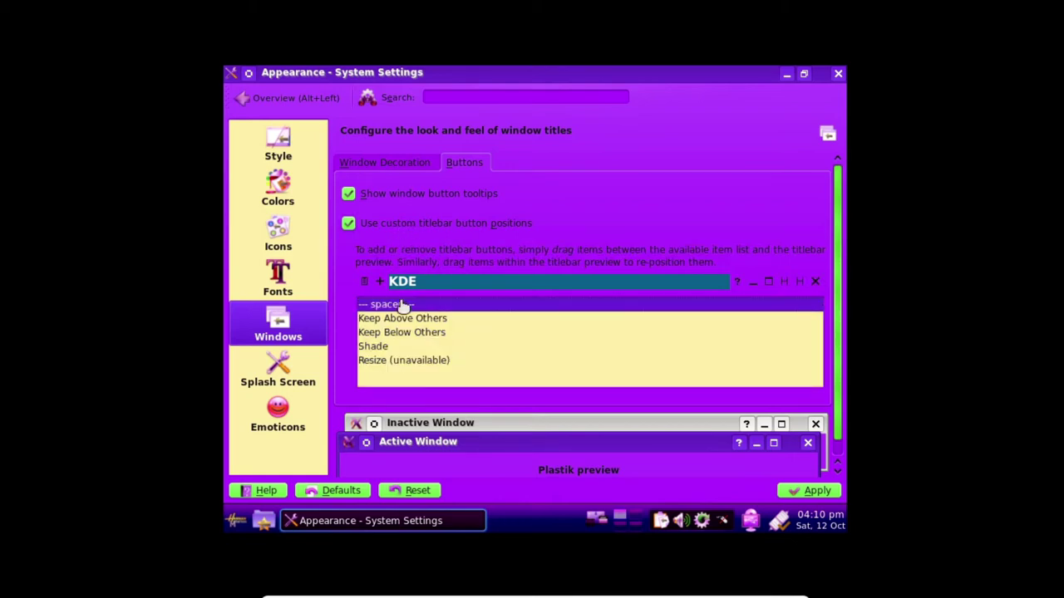
pyautogui.click(398, 335)
pyautogui.click(403, 312)
pyautogui.click(397, 334)
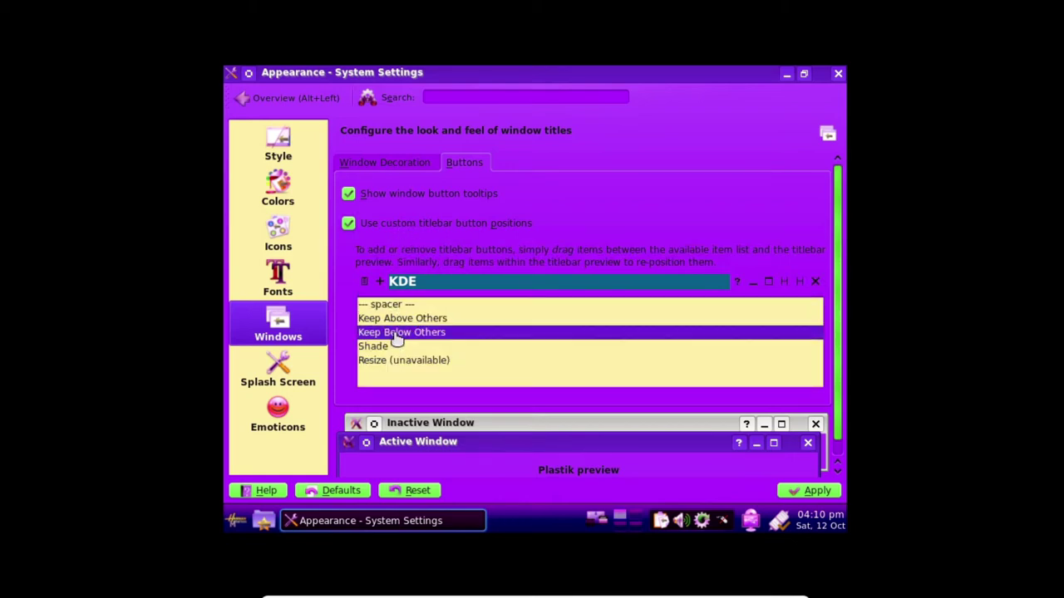
pyautogui.click(399, 321)
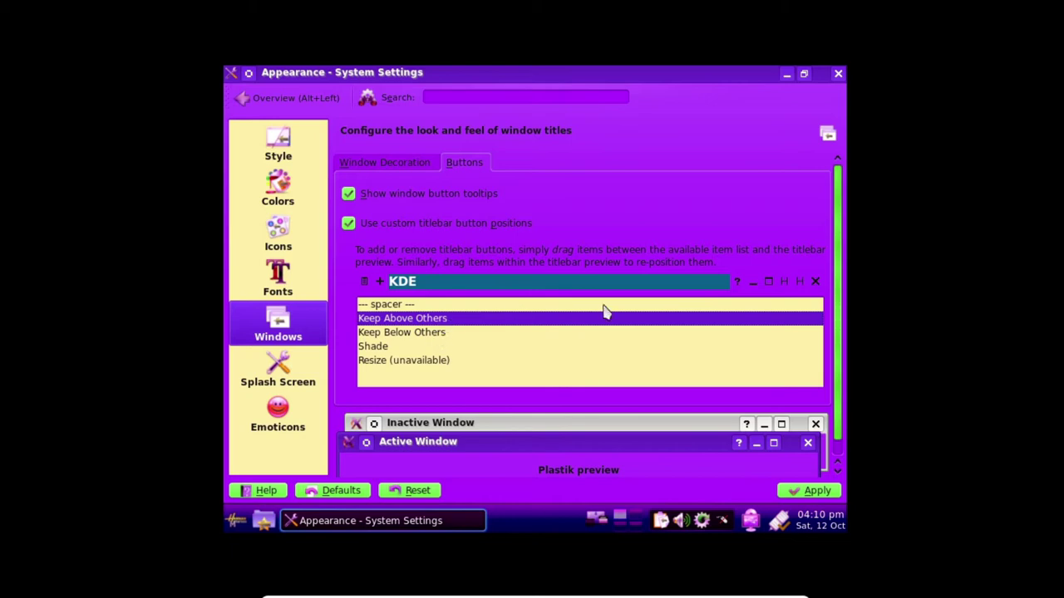
# Remove the On All Desktops button and the two spacers from the titlebar layout, and apply the change
pyautogui.scroll(-1, 605, 310)
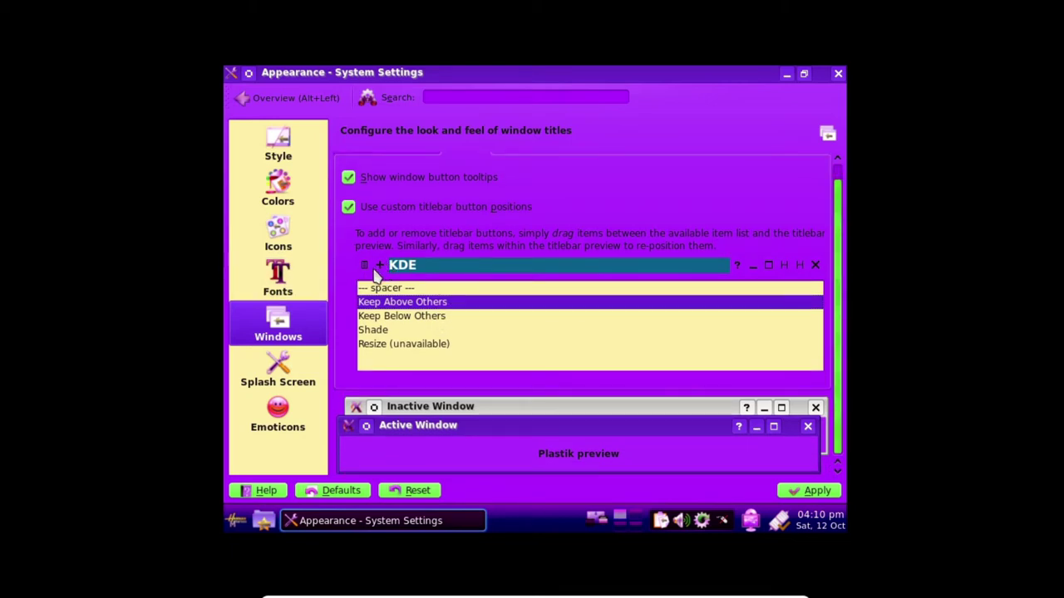
pyautogui.moveTo(379, 265); pyautogui.dragTo(388, 339)
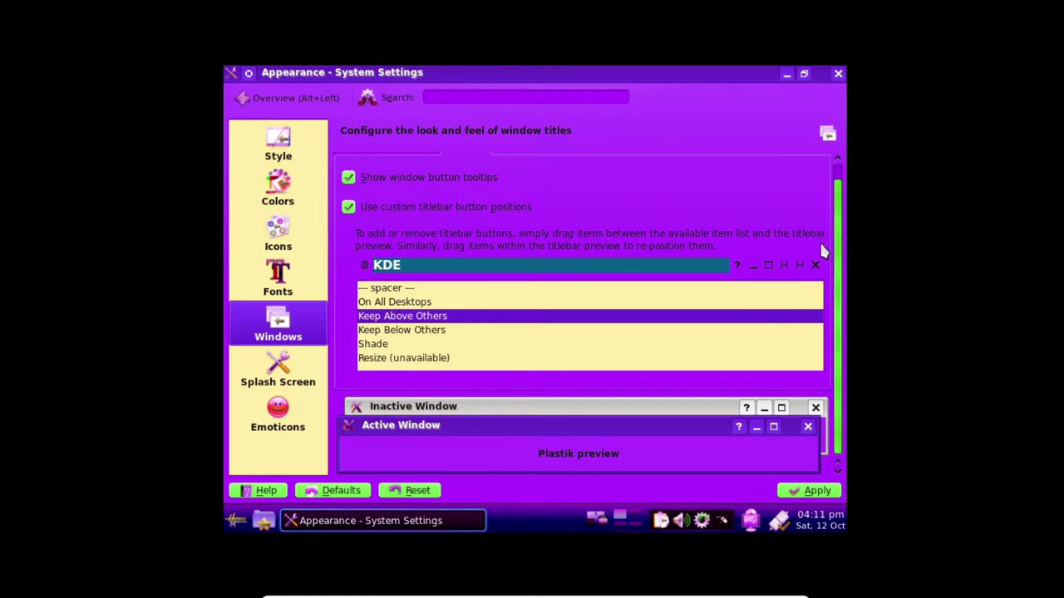
pyautogui.moveTo(802, 266); pyautogui.dragTo(776, 321)
pyautogui.moveTo(803, 264); pyautogui.dragTo(758, 321)
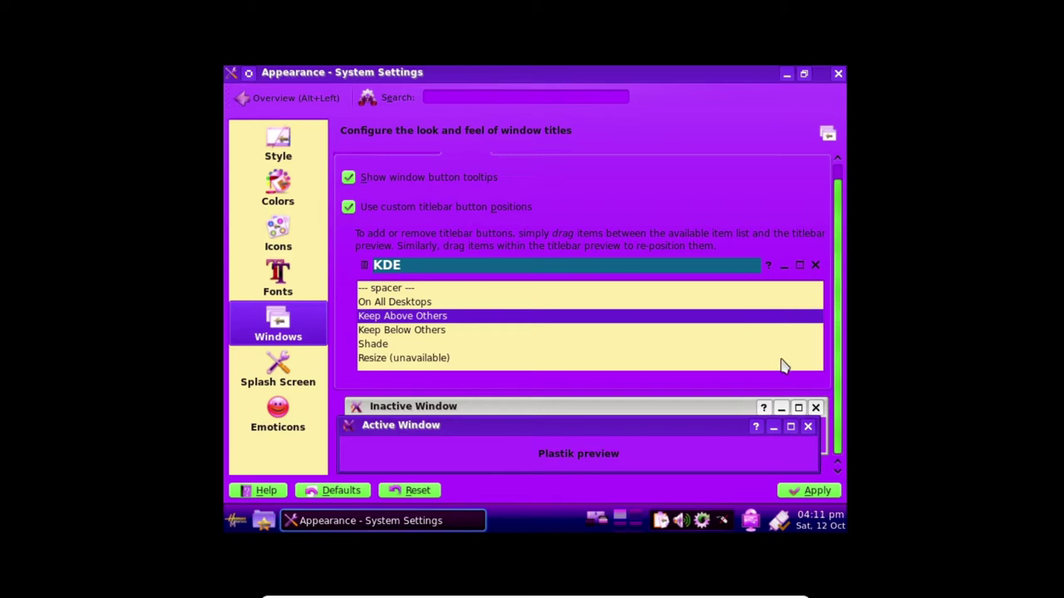
pyautogui.click(806, 491)
pyautogui.scroll(1, 731, 193)
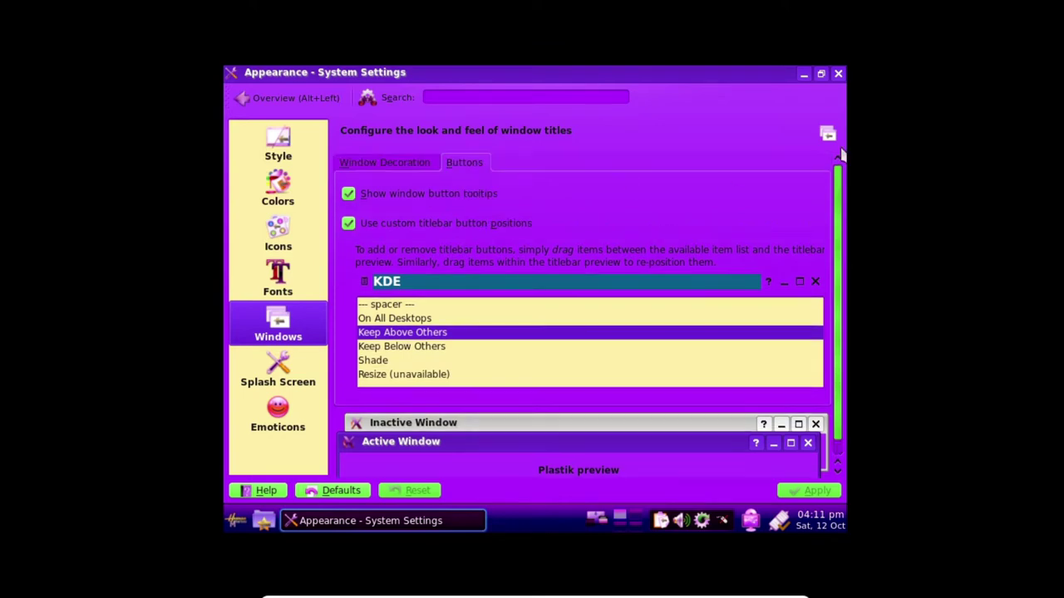
# Review the Window Decoration options and the Splash Screen and Emoticons pages of the Appearance settings, and close System Settings
pyautogui.click(370, 162)
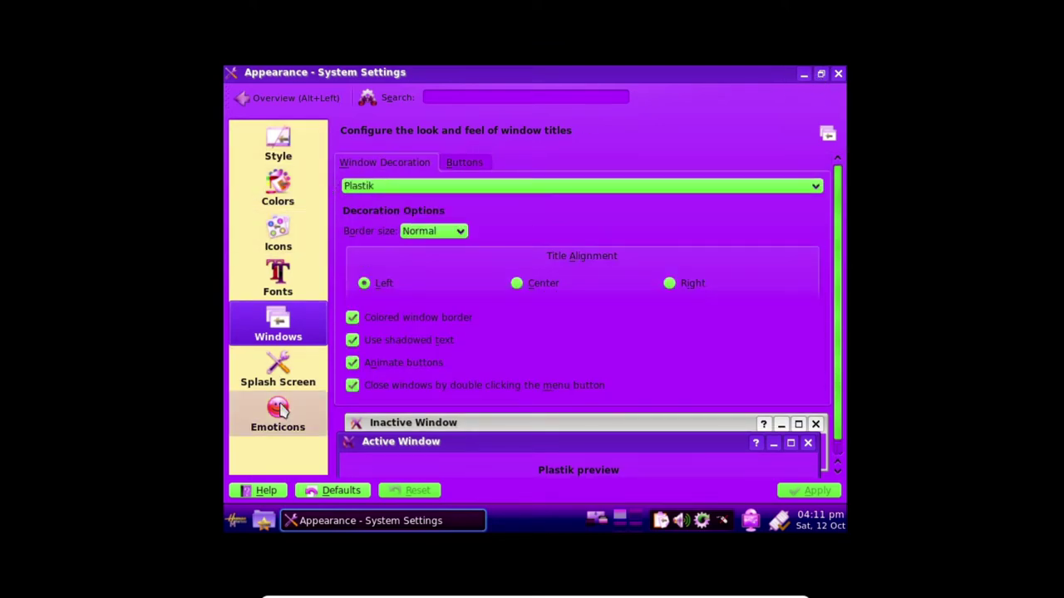
pyautogui.click(283, 374)
pyautogui.click(285, 414)
pyautogui.click(292, 379)
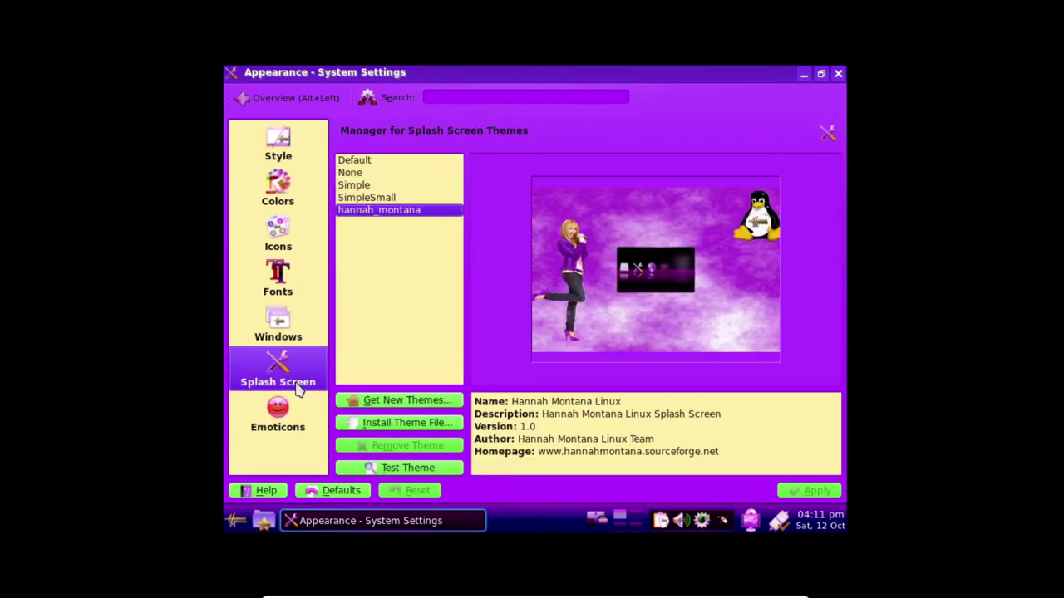
pyautogui.rightClick(375, 521)
pyautogui.click(377, 498)
# Search the application launcher for "solitare" and for "kpa"
pyautogui.click(236, 520)
pyautogui.click(320, 470)
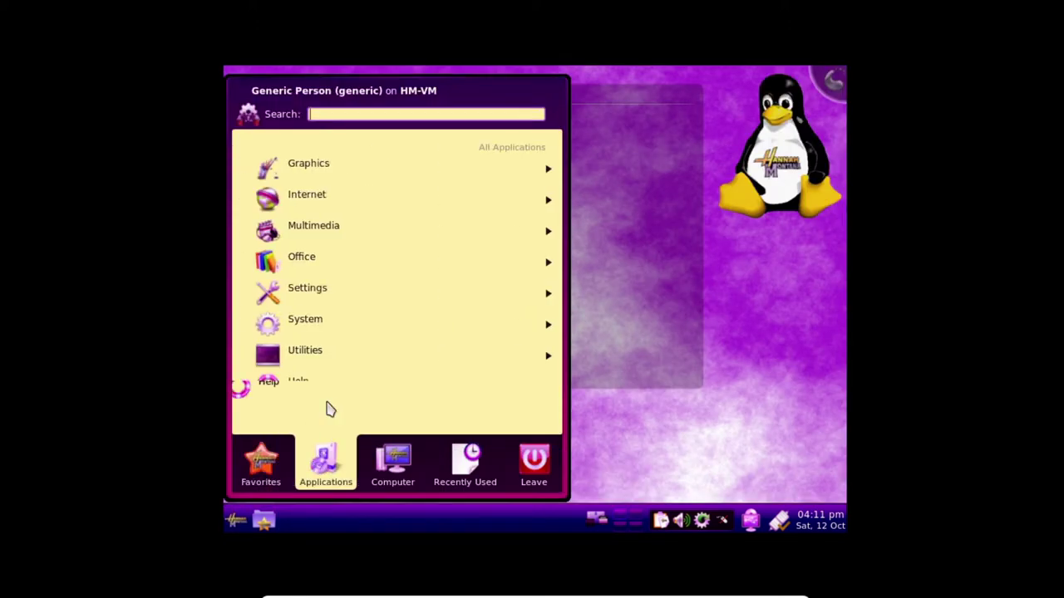
pyautogui.write('s')
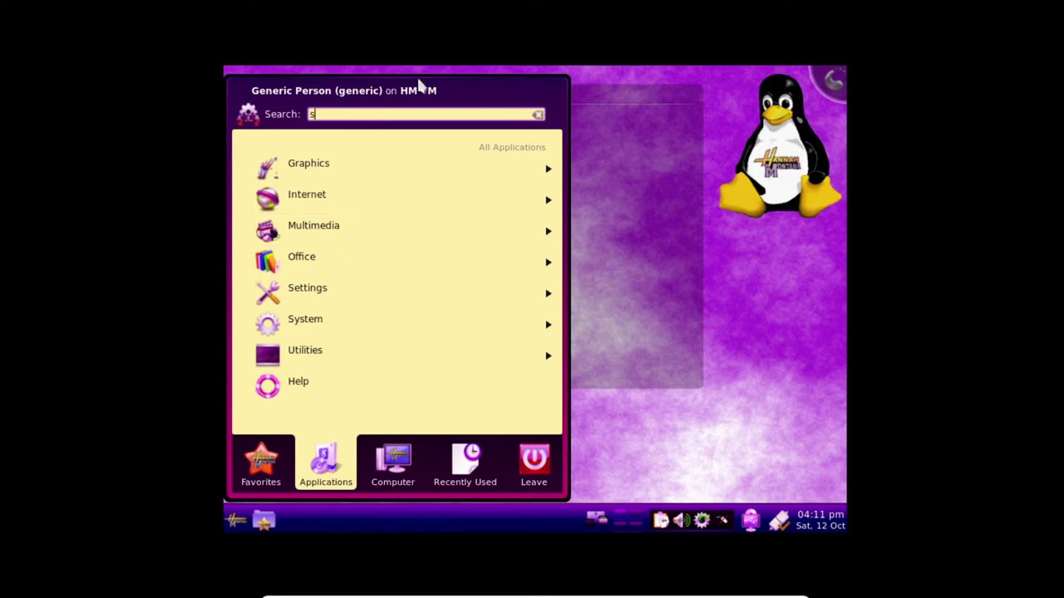
pyautogui.write('olita')
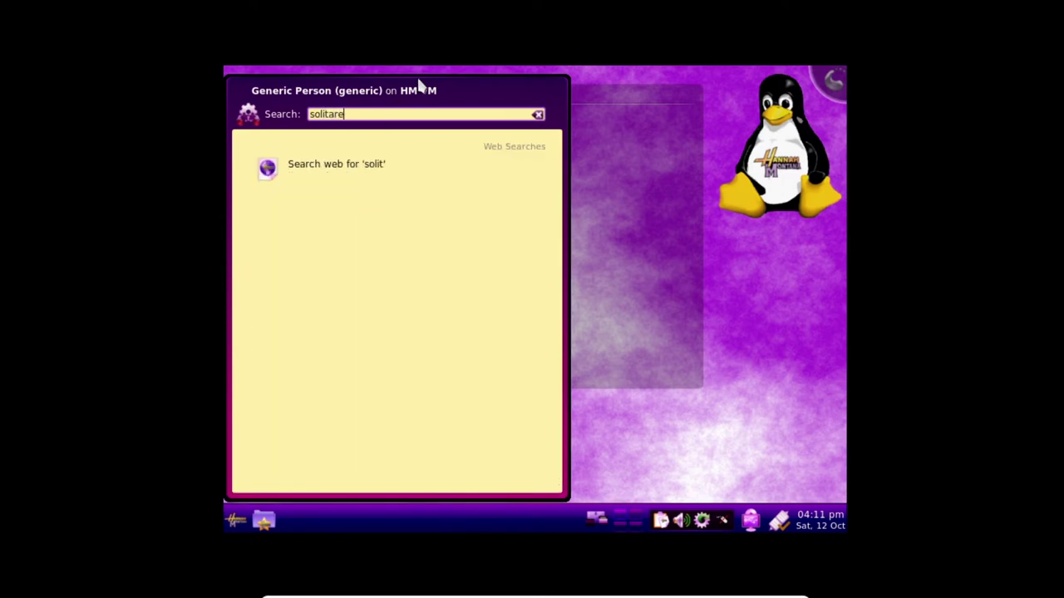
pyautogui.write('re')
pyautogui.press('BackSpace')
pyautogui.write('k')
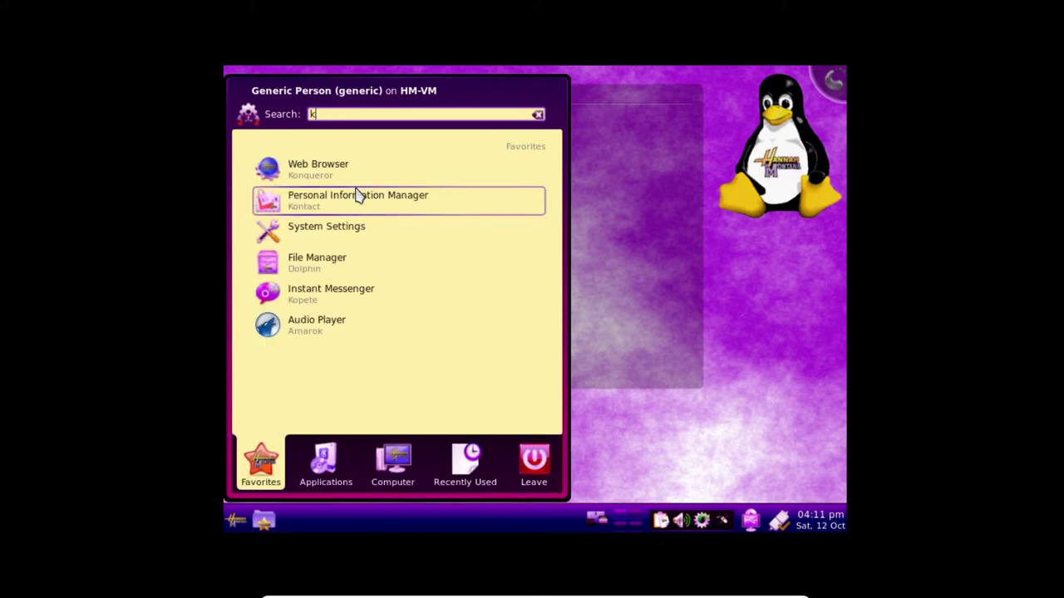
pyautogui.write('pa')
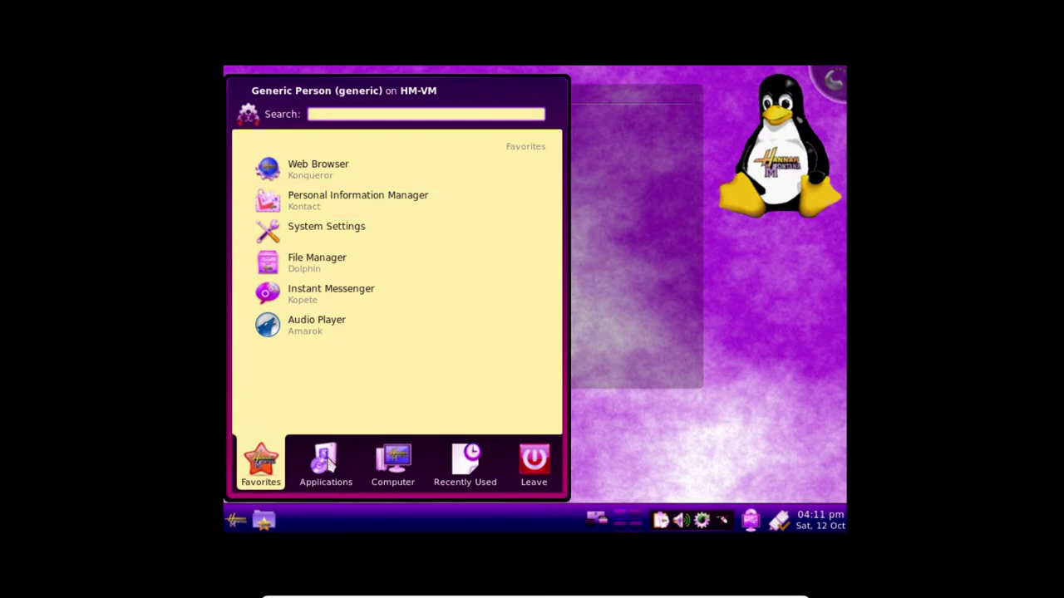
# Browse the Graphics and Internet categories among the installed applications in the launcher
pyautogui.click(329, 464)
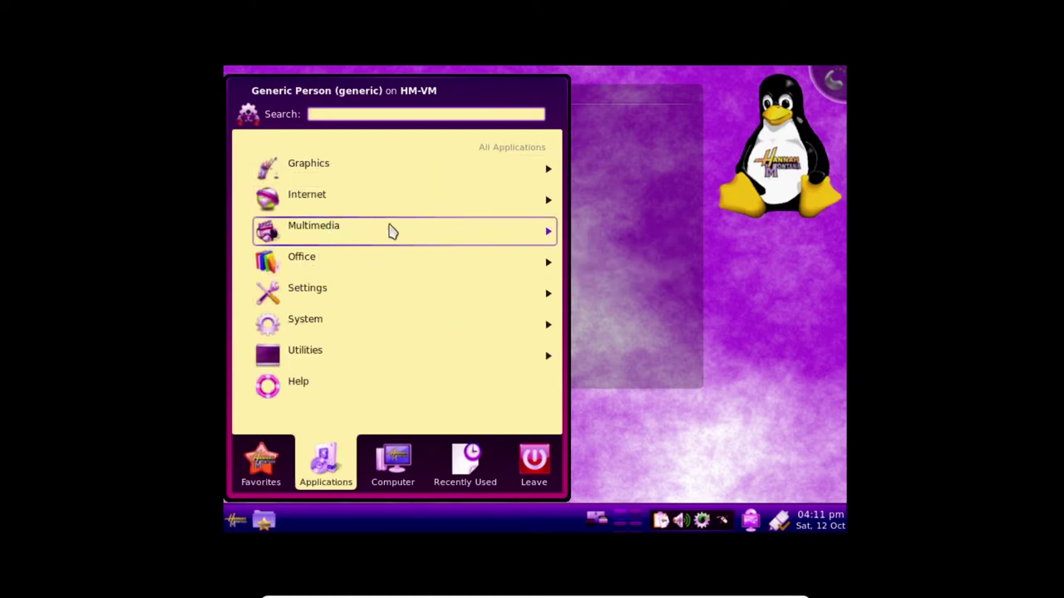
pyautogui.click(332, 178)
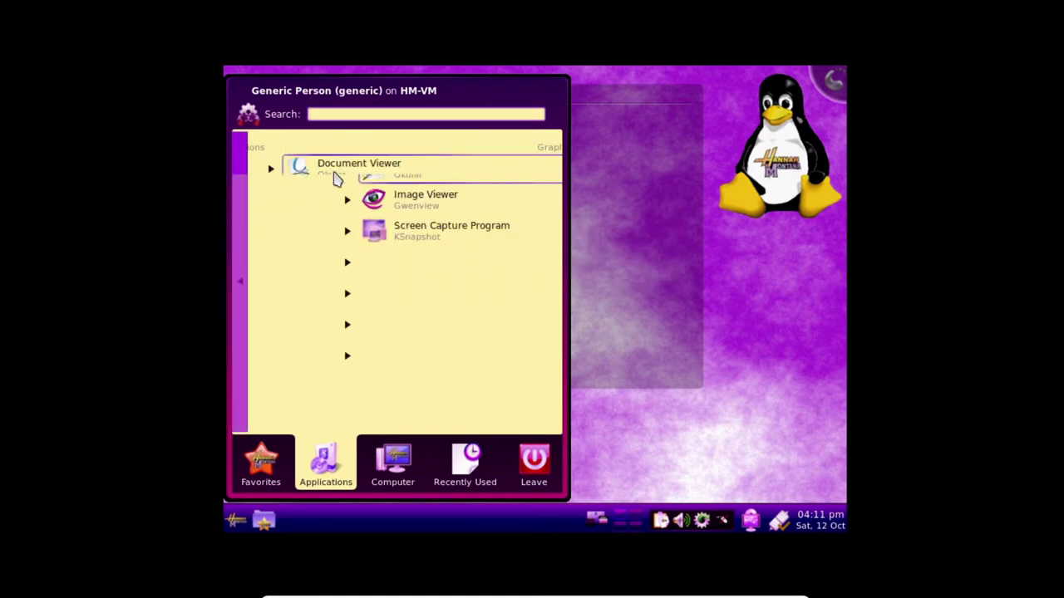
pyautogui.click(240, 276)
pyautogui.click(370, 208)
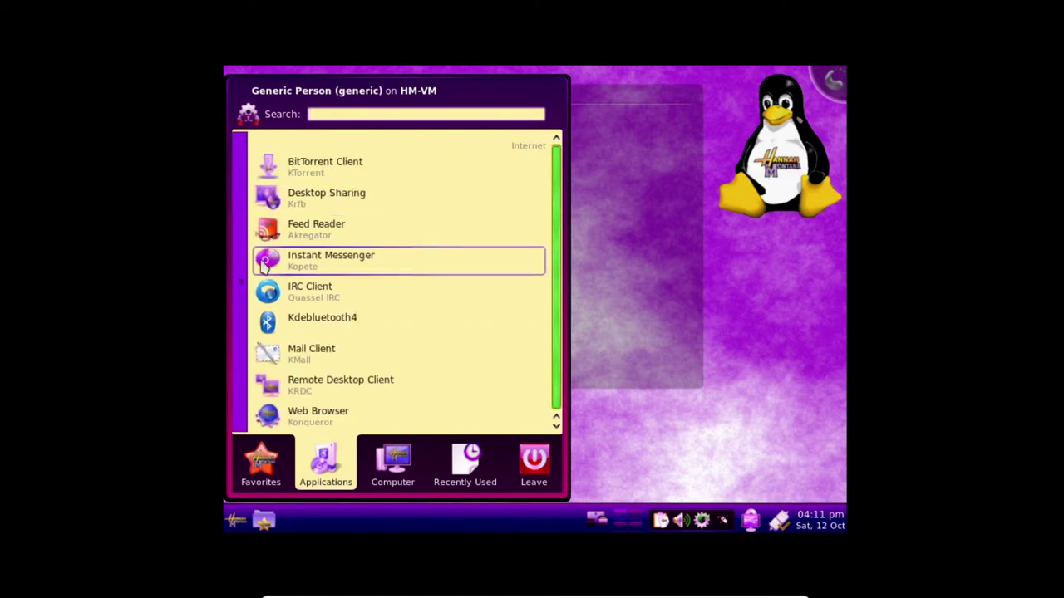
pyautogui.click(239, 287)
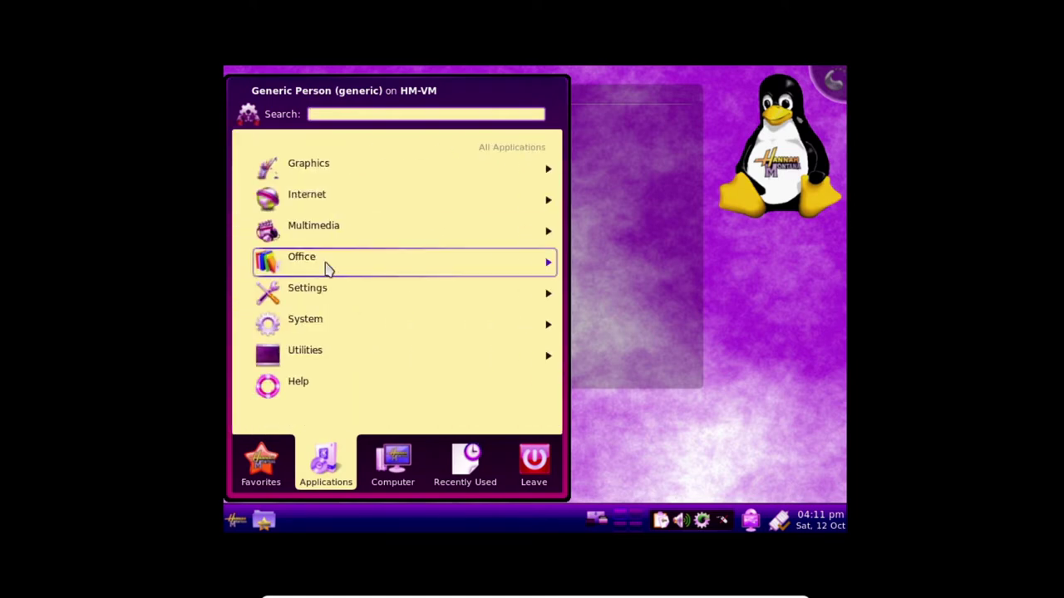
# Open the Konqueror web browser and try to load minetest.net
pyautogui.click(236, 520)
pyautogui.click(236, 520)
pyautogui.click(380, 170)
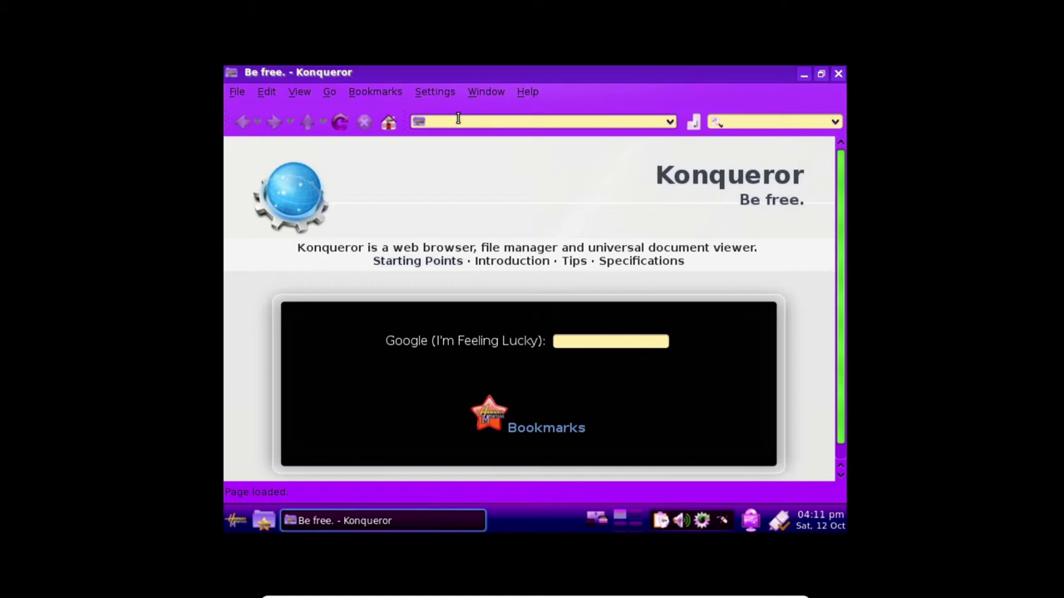
pyautogui.write('minetest')
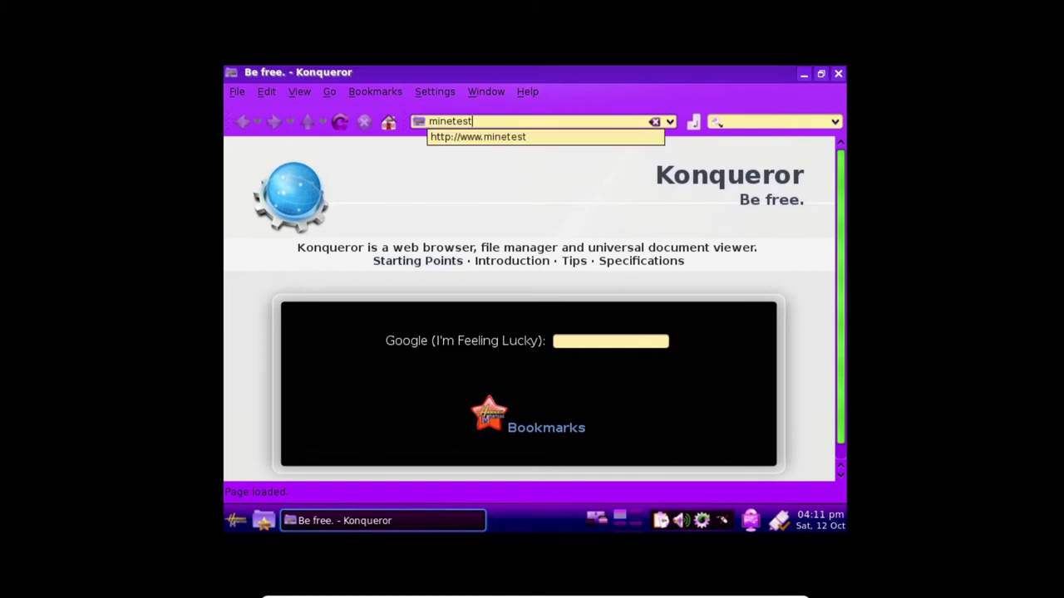
pyautogui.write('.net')
pyautogui.press('Return')
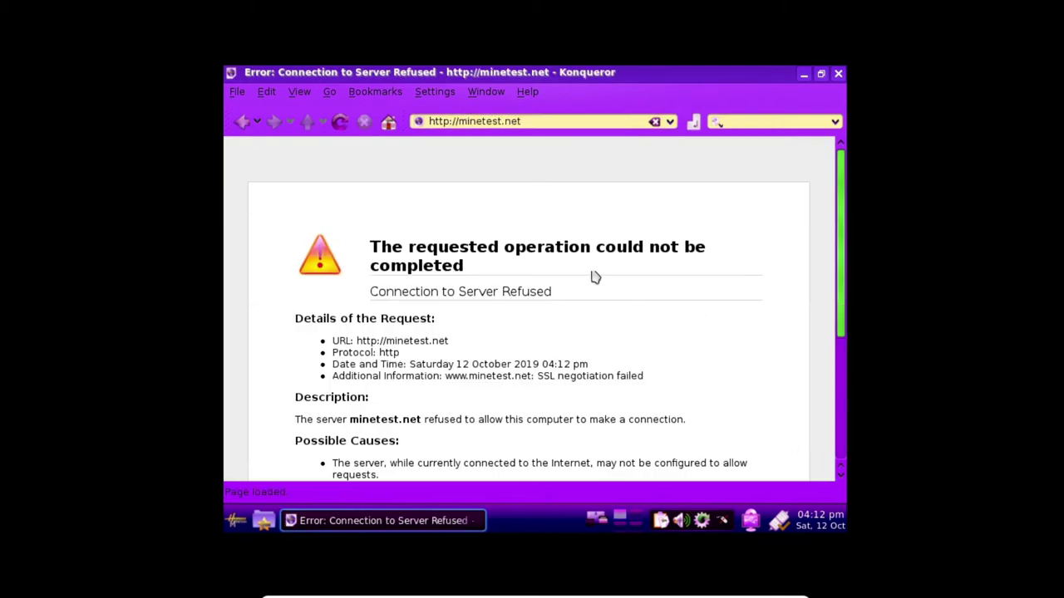
# Search Google for "mineteest", try to open the Minetest website from the results, and close the browser
pyautogui.click(756, 122)
pyautogui.write('minete')
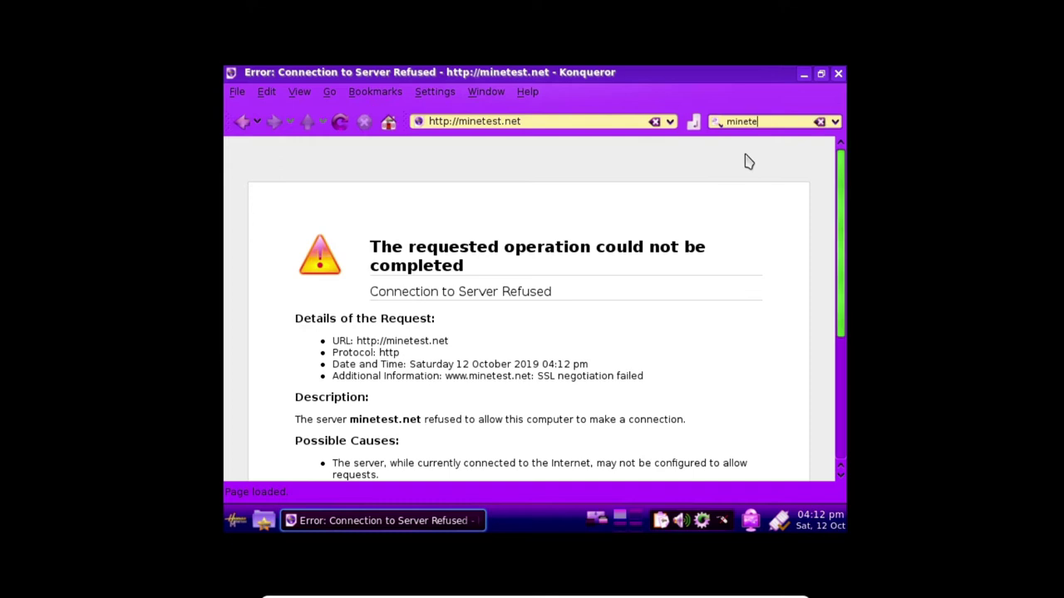
pyautogui.write('est')
pyautogui.press('Return')
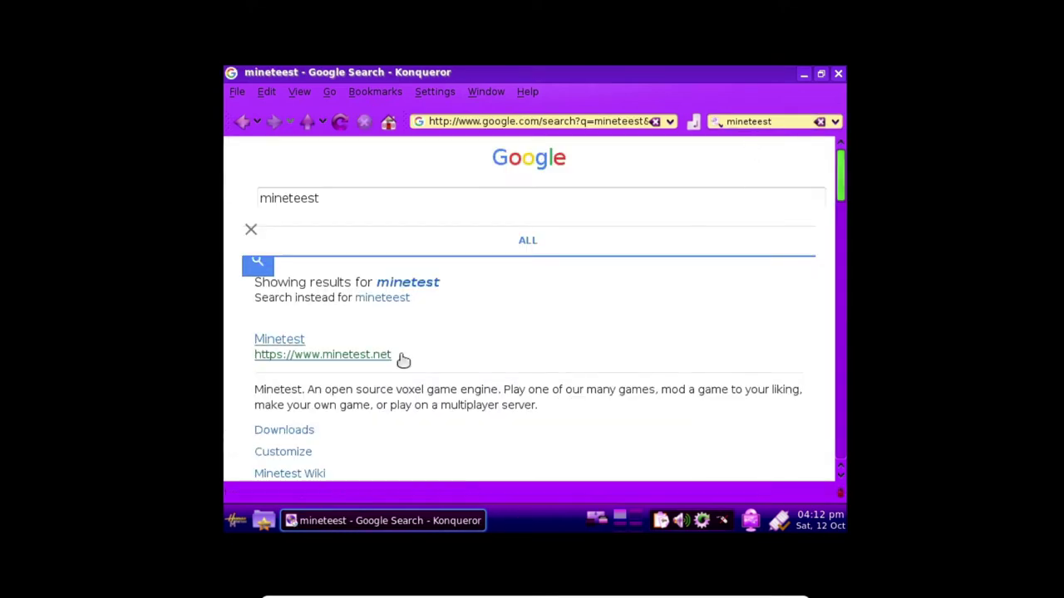
pyautogui.click(304, 343)
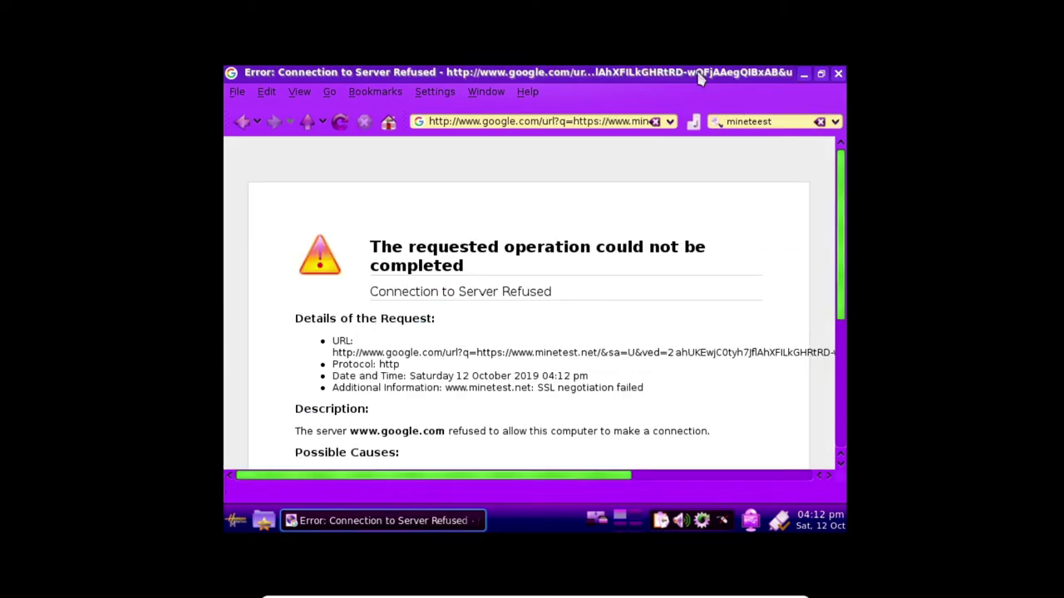
pyautogui.click(838, 74)
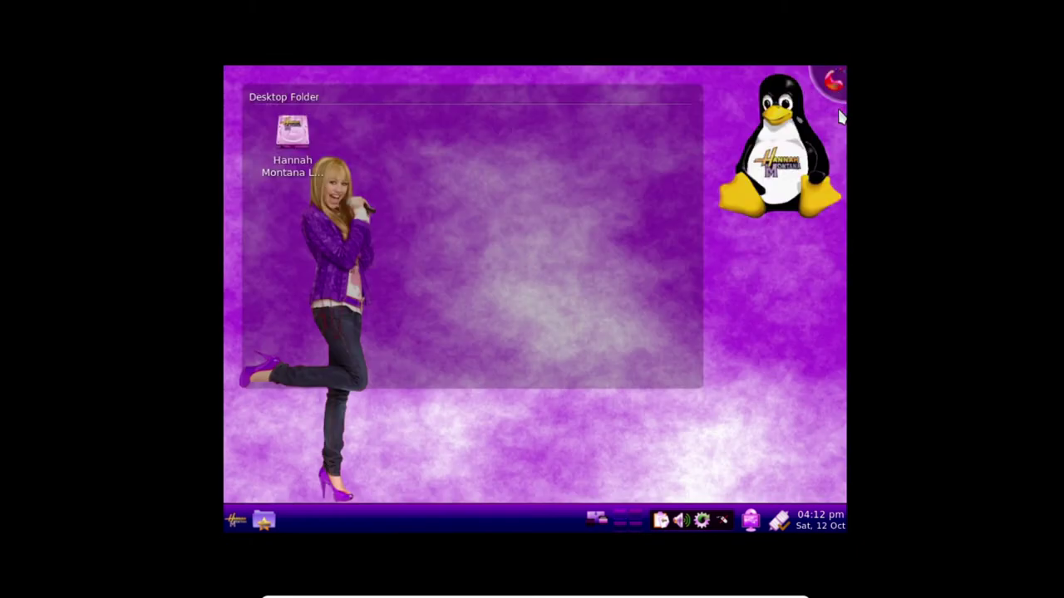
# Switch the virtual machine display from full-screen to Scaled Mode, accepting the information dialog
pyautogui.click(233, 520)
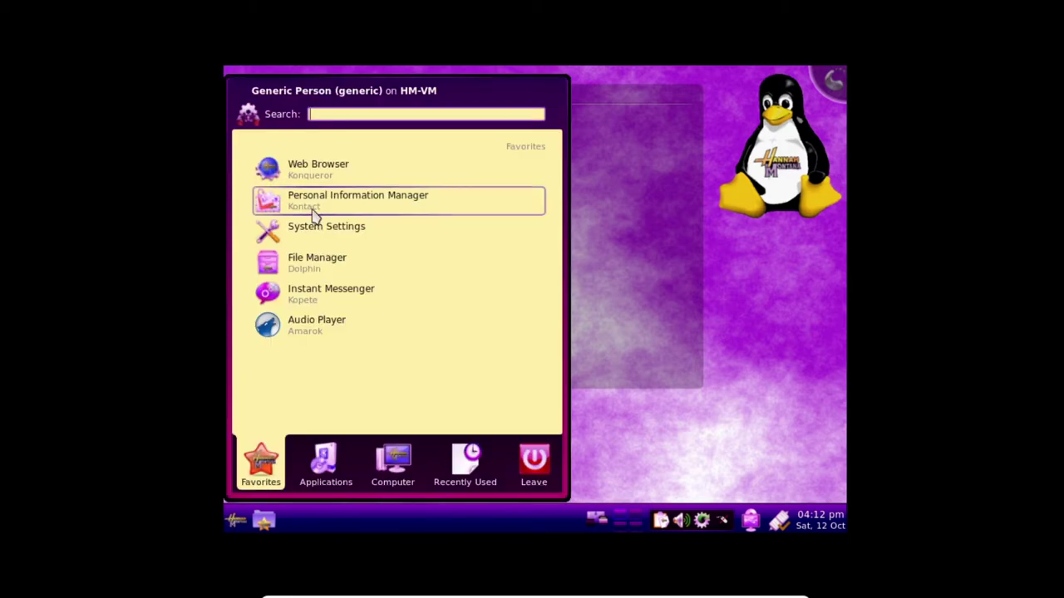
pyautogui.moveTo(357, 588)
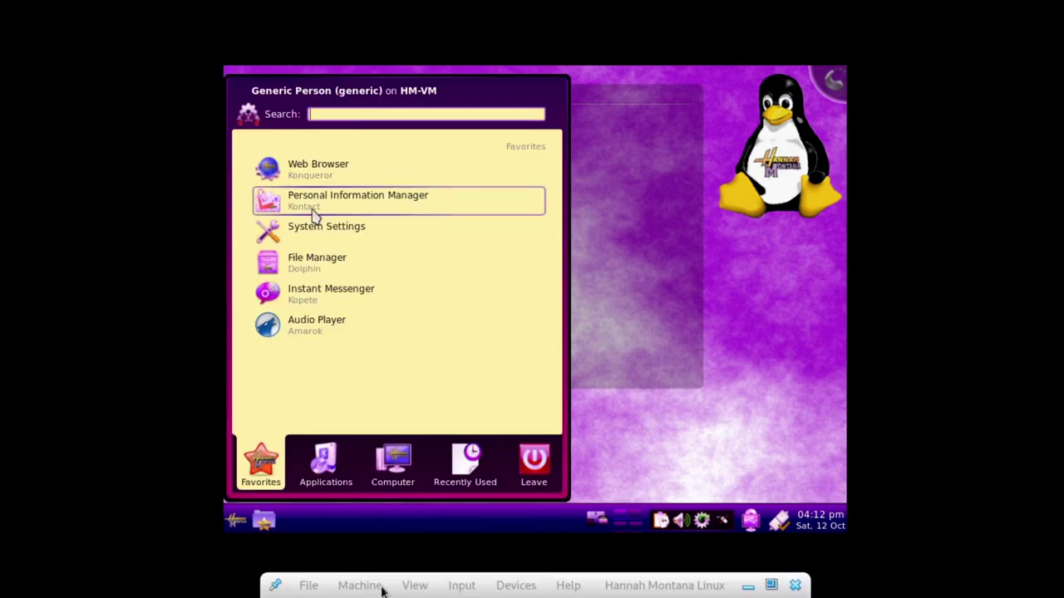
pyautogui.click(411, 586)
pyautogui.press('Escape')
pyautogui.press('Escape')
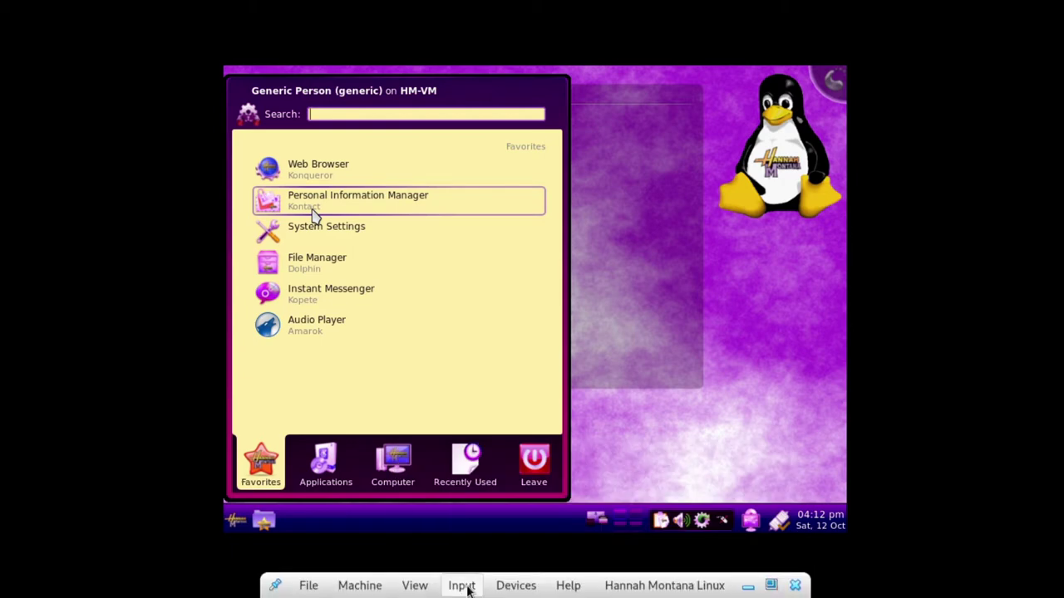
pyautogui.click(413, 586)
pyautogui.press('Escape')
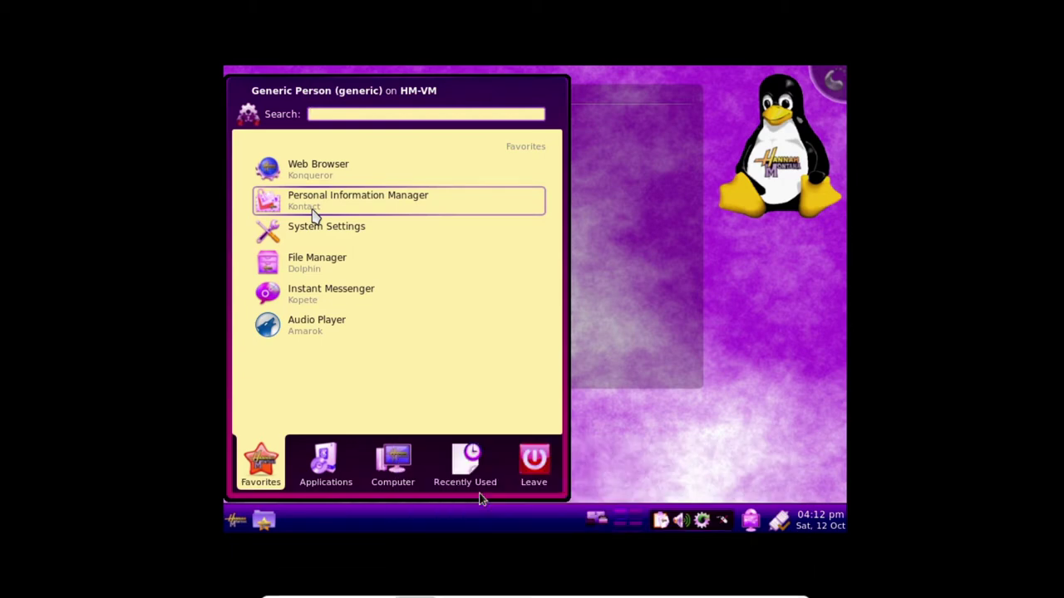
pyautogui.click(572, 359)
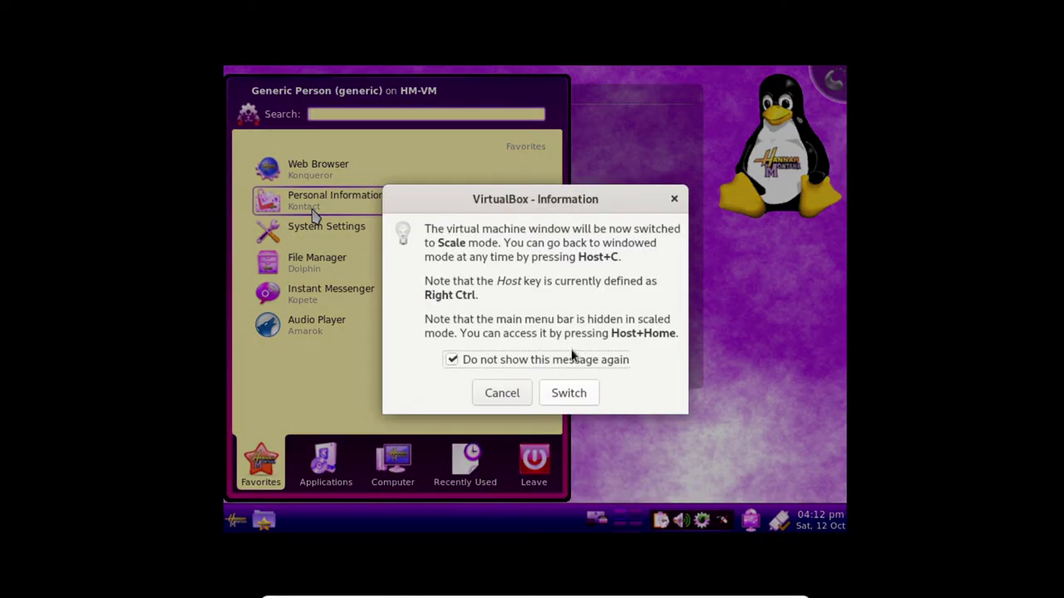
pyautogui.click(570, 357)
pyautogui.click(565, 396)
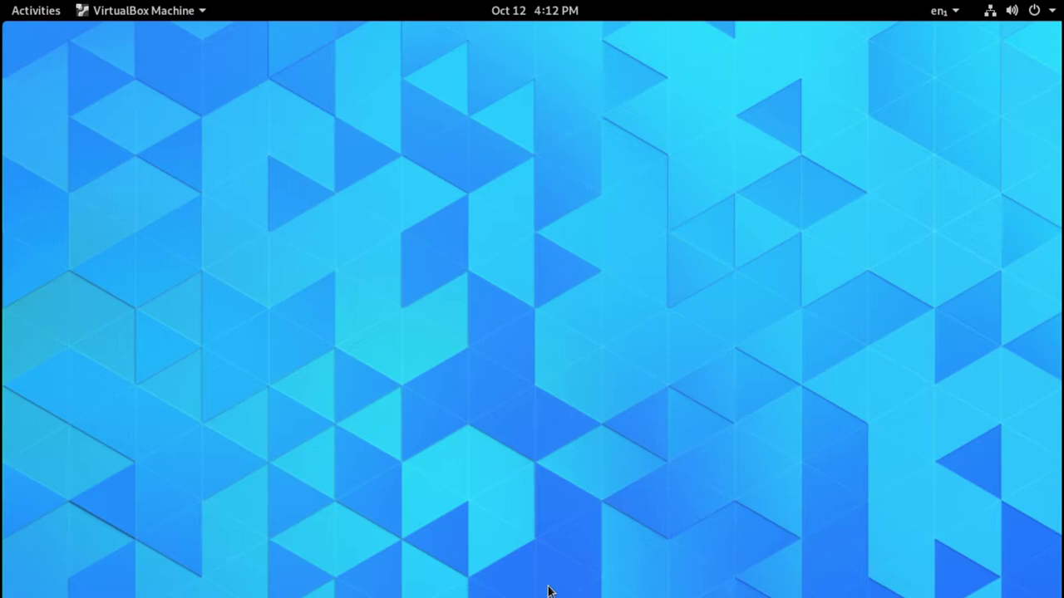
# Maximize the scaled virtual machine window, and return it to full-screen mode
pyautogui.moveTo(33, 10); pyautogui.dragTo(624, 130)
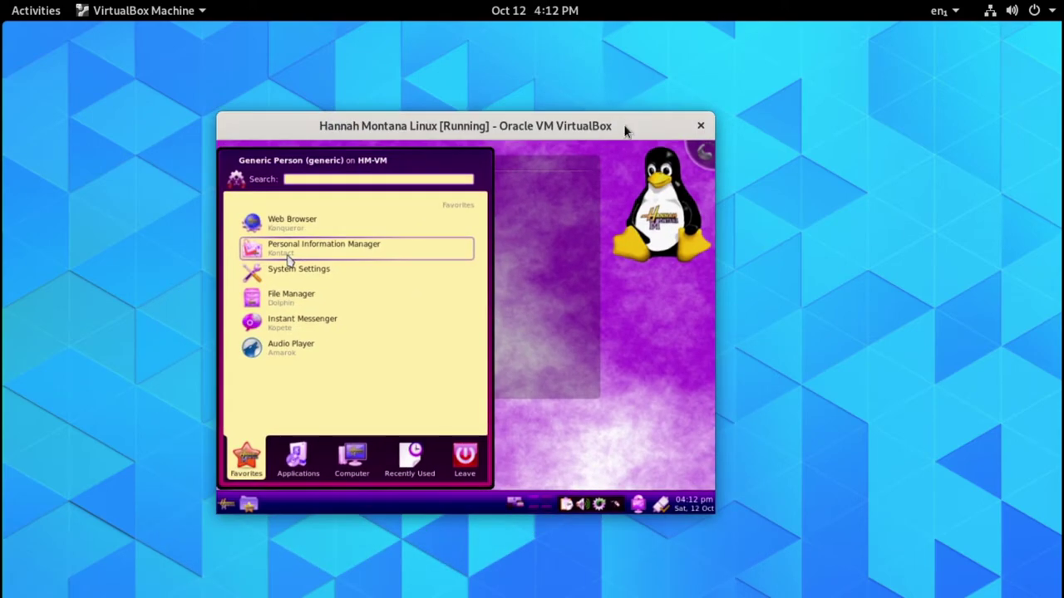
pyautogui.doubleClick(624, 130)
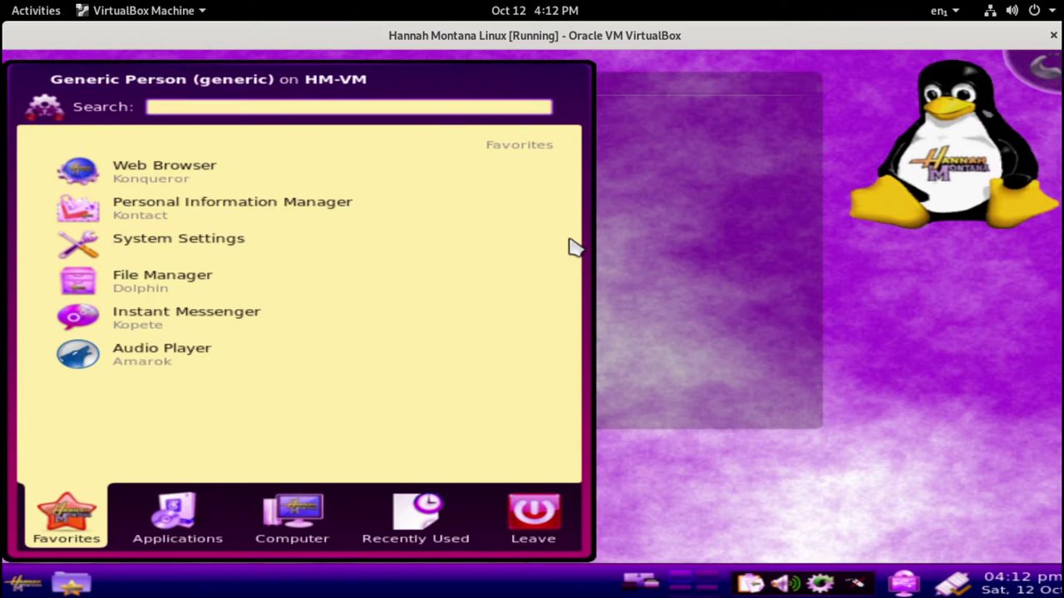
pyautogui.hotkey('ctrl', 'f')
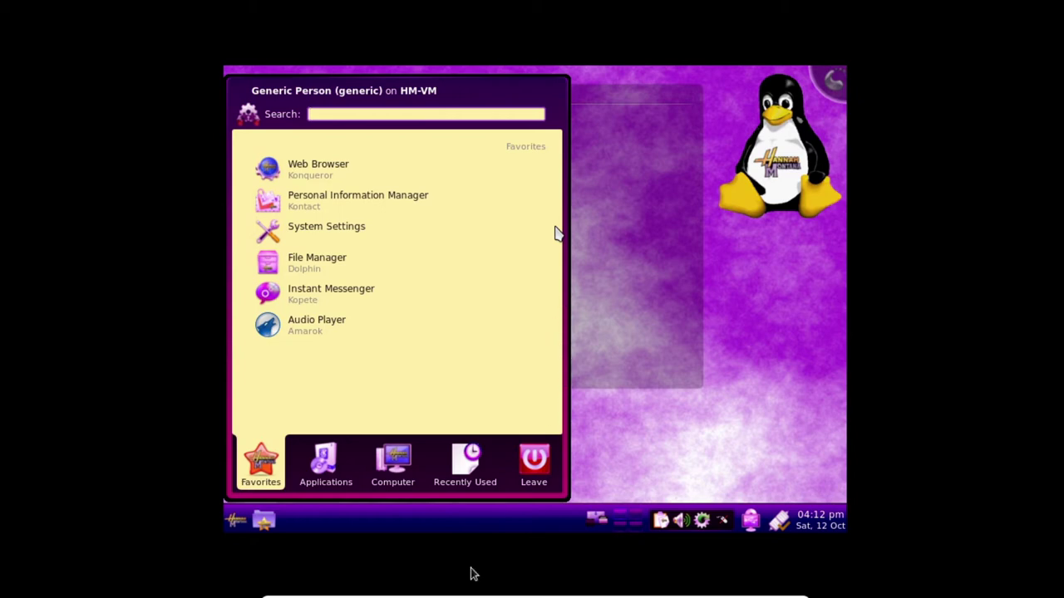
# Try scaling Virtual Screen 1 of the virtual machine to 200% and to 150%
pyautogui.moveTo(448, 595)
pyautogui.click(415, 589)
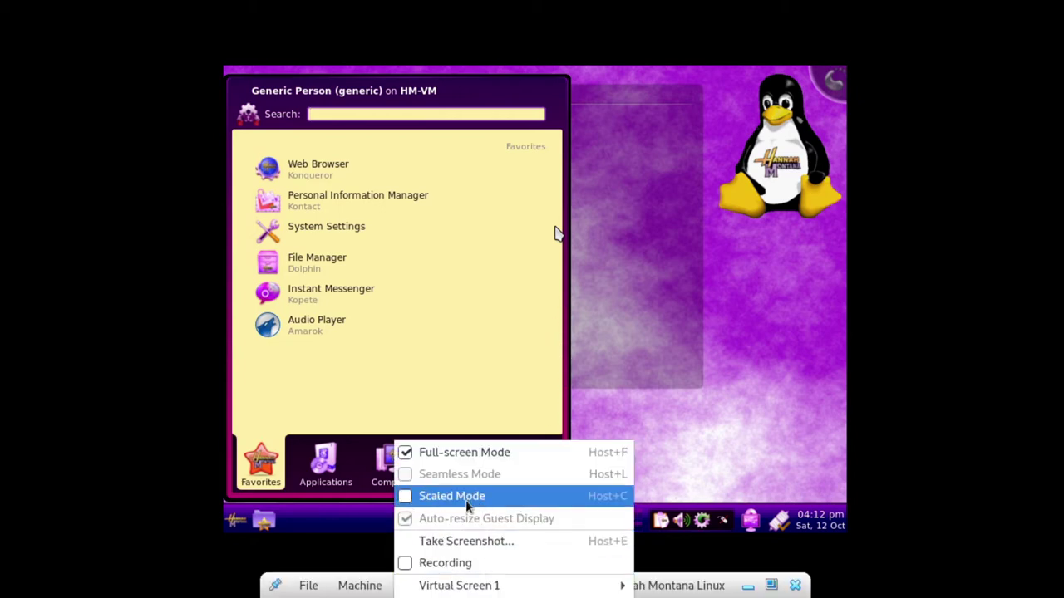
pyautogui.moveTo(493, 588)
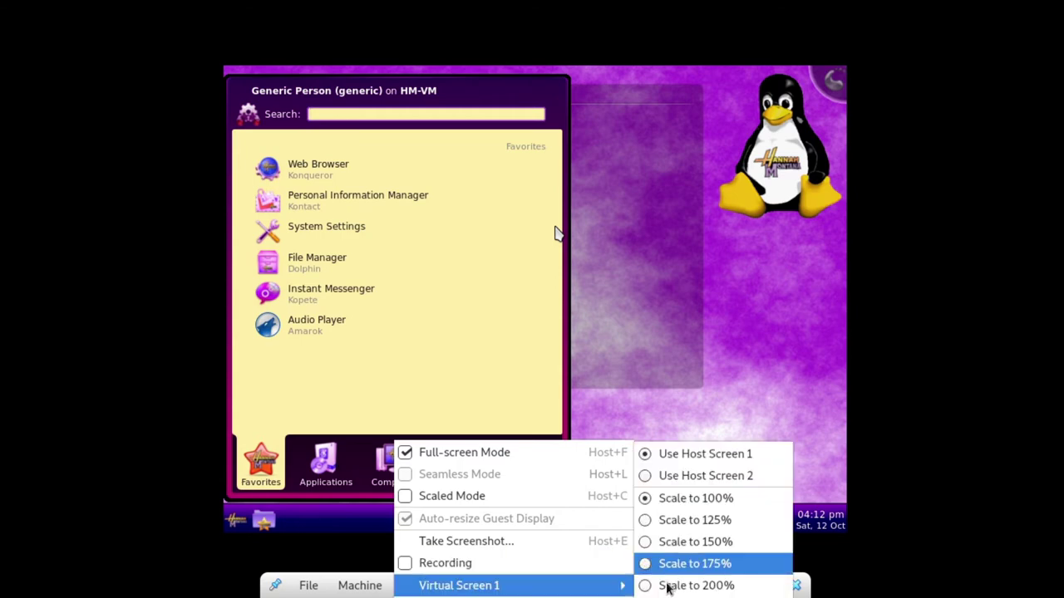
pyautogui.click(697, 585)
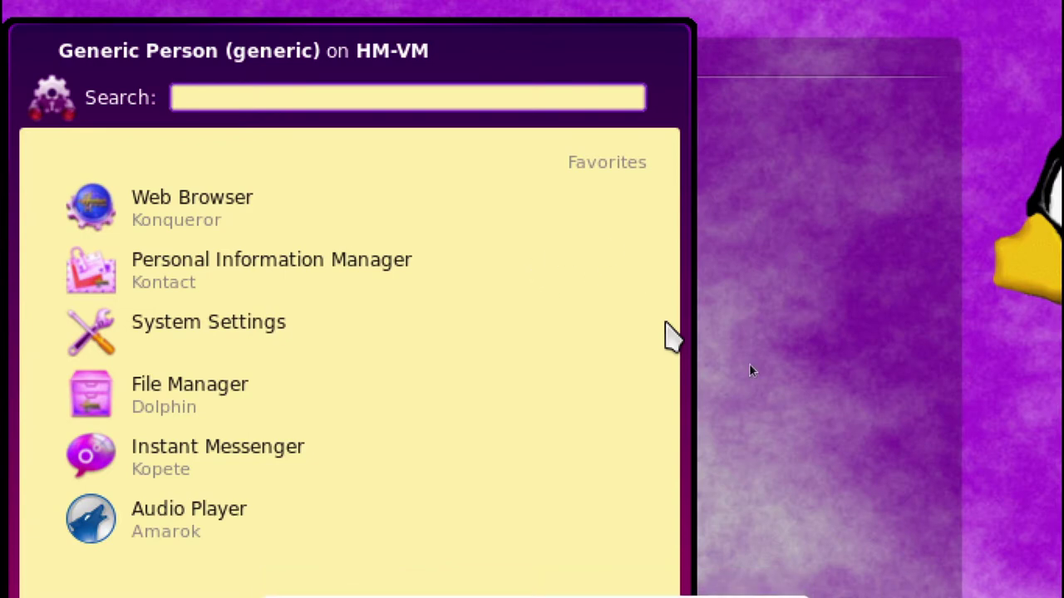
pyautogui.moveTo(516, 594)
pyautogui.click(424, 585)
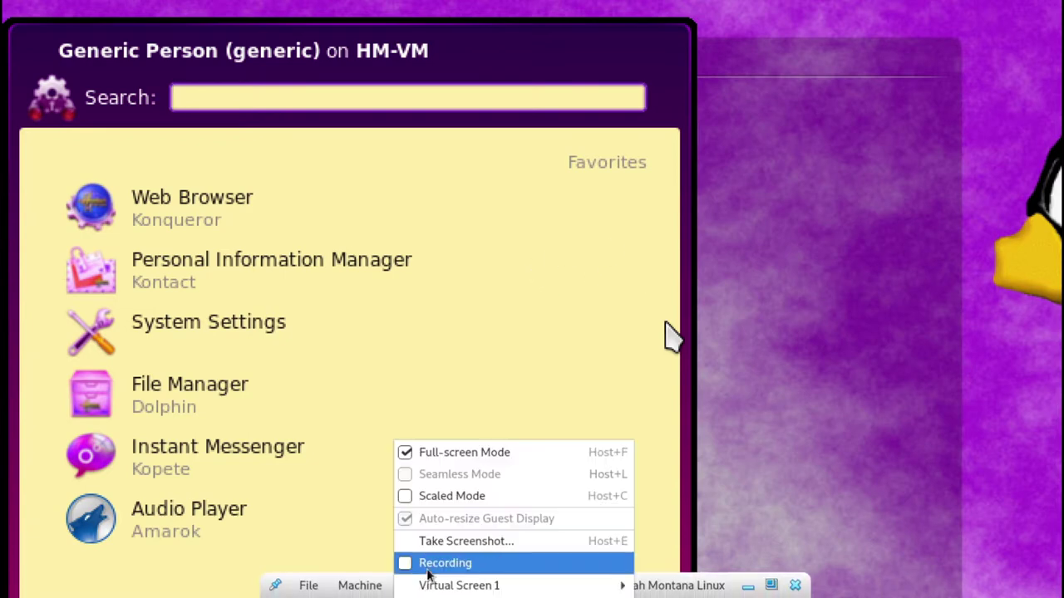
pyautogui.click(721, 541)
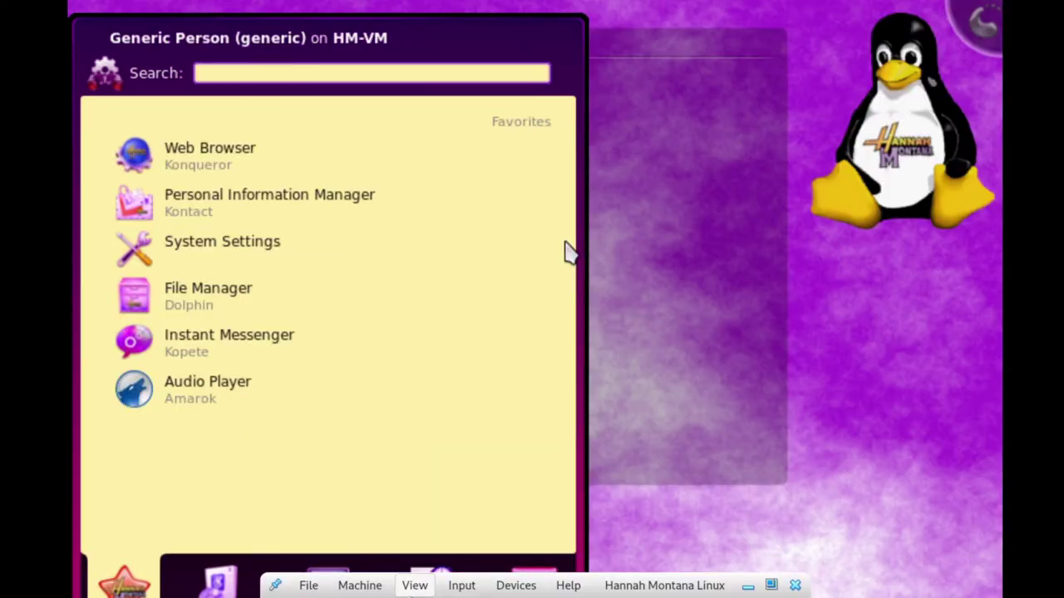
# Scale Virtual Screen 1 of the virtual machine to 125%
pyautogui.click(411, 585)
pyautogui.moveTo(465, 583)
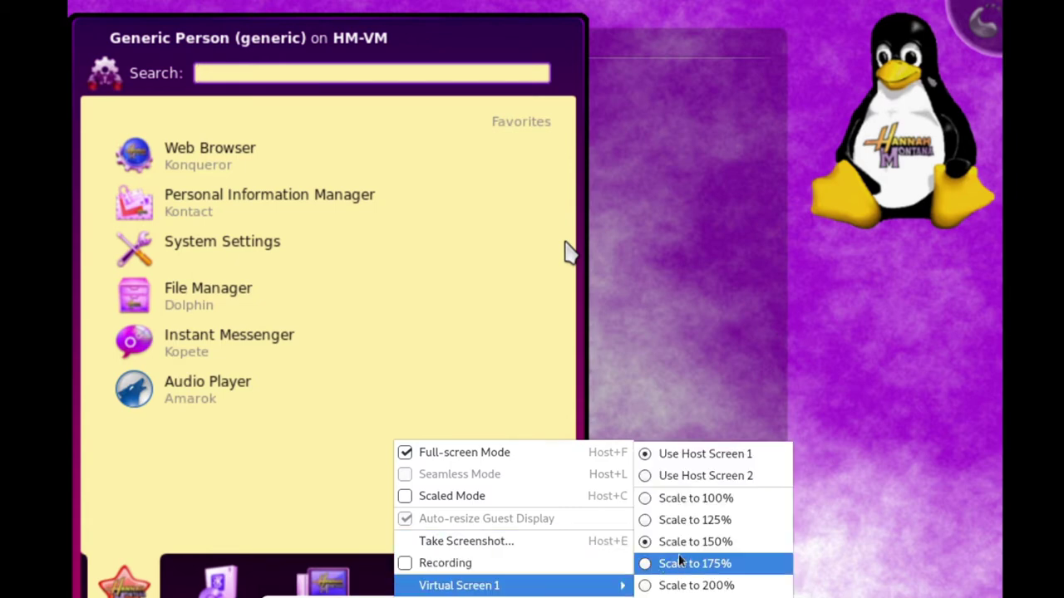
pyautogui.click(717, 522)
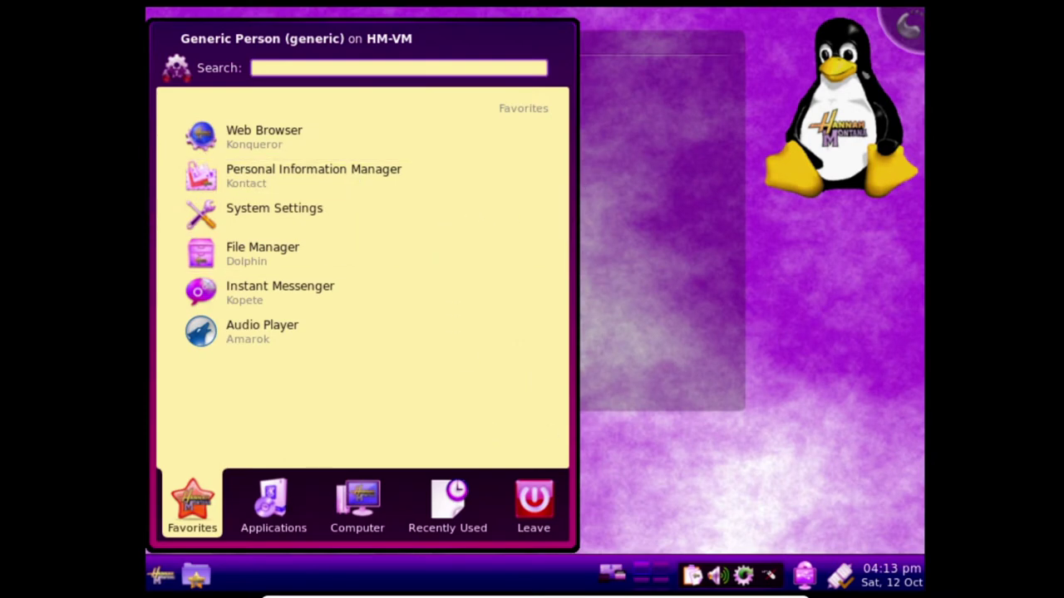
# Close the application launcher and show the options for editing or configuring it
pyautogui.click(154, 578)
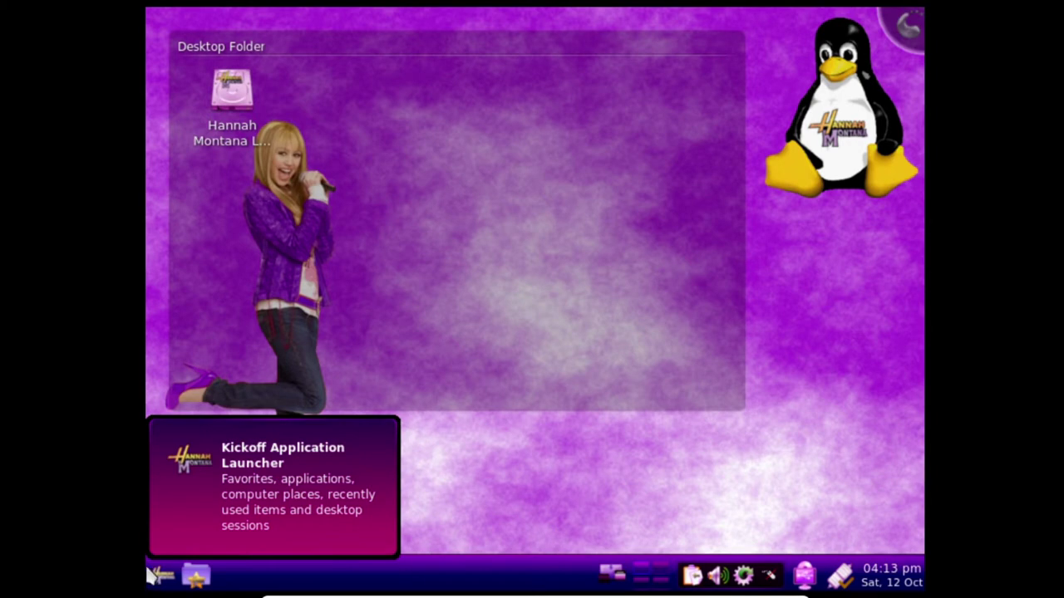
pyautogui.rightClick(156, 577)
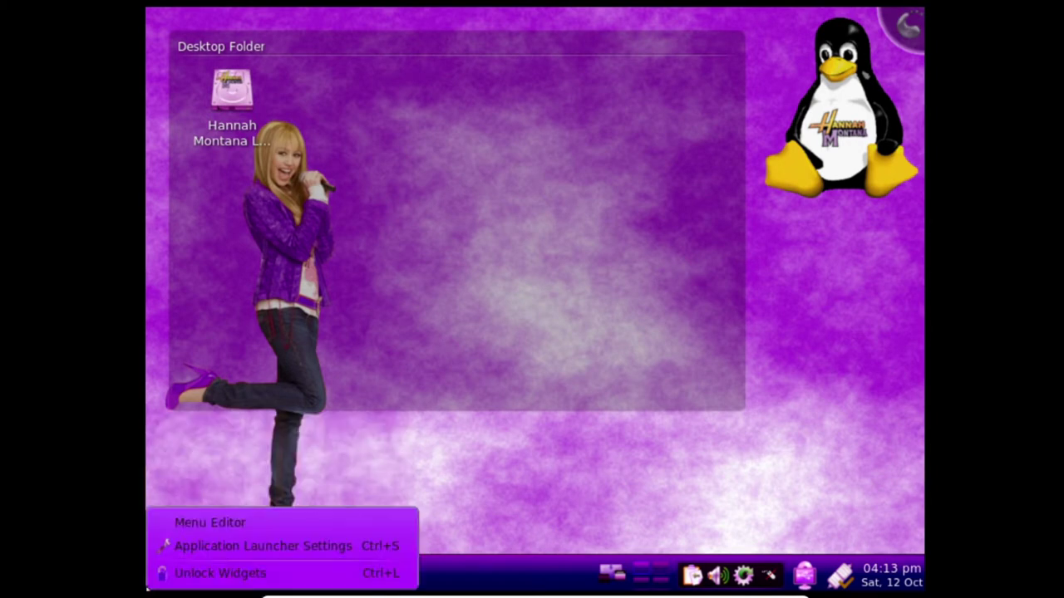